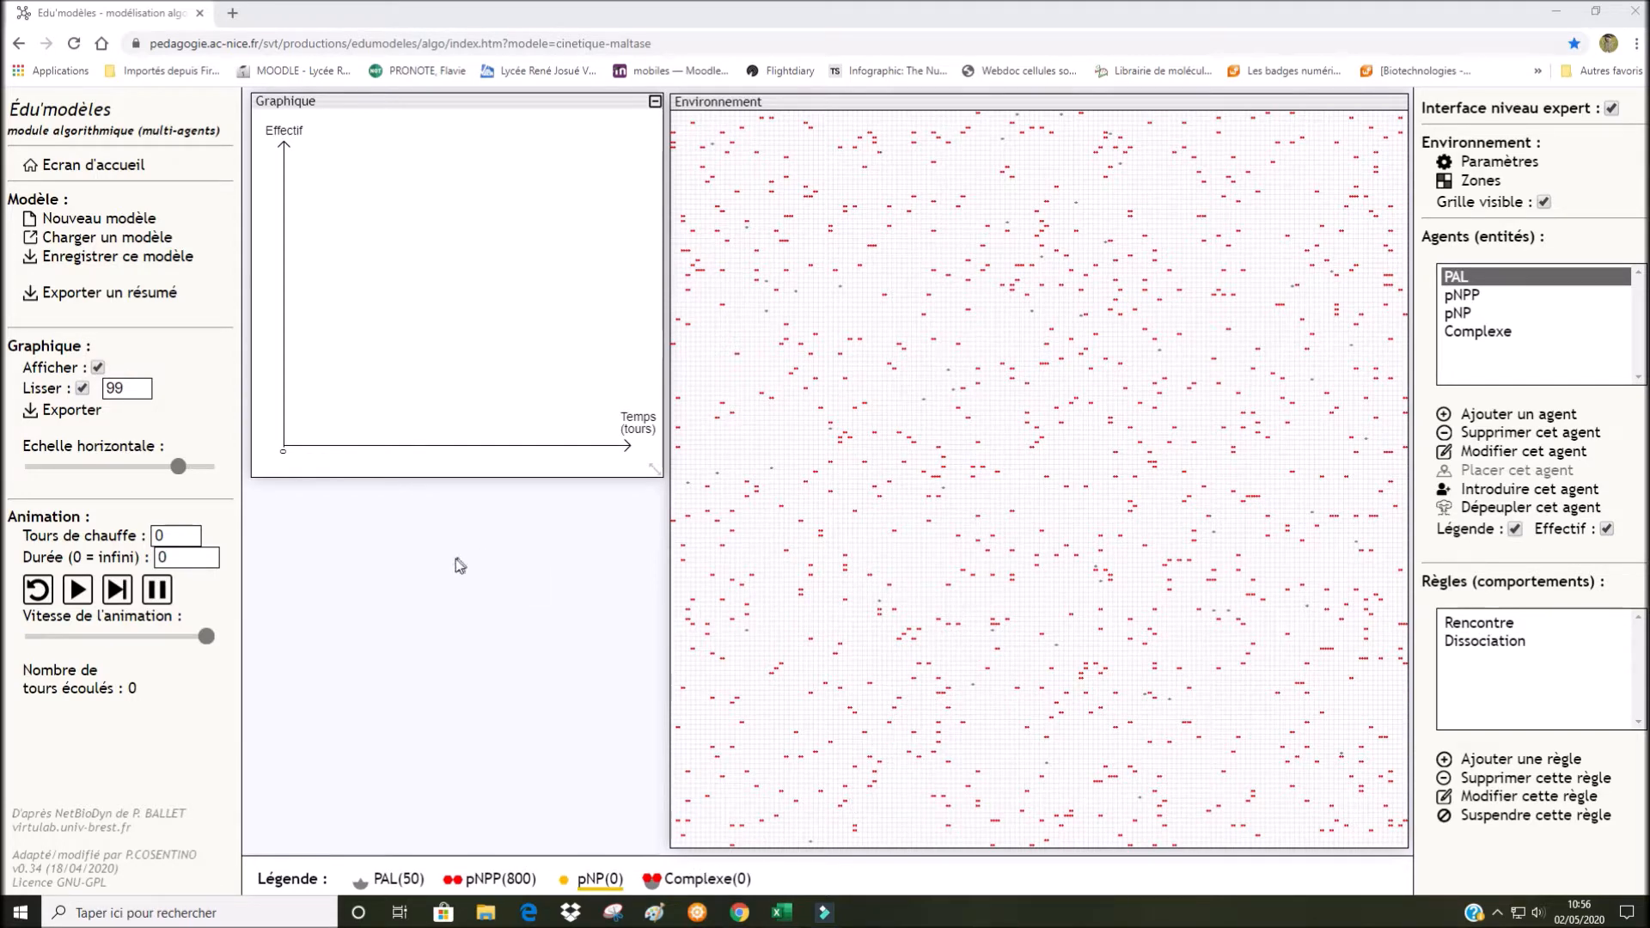
- Run the maltase kinetics simulation and enlarge the graph over the environment, slightly stretching its horizontal scale
left_click(79, 591)
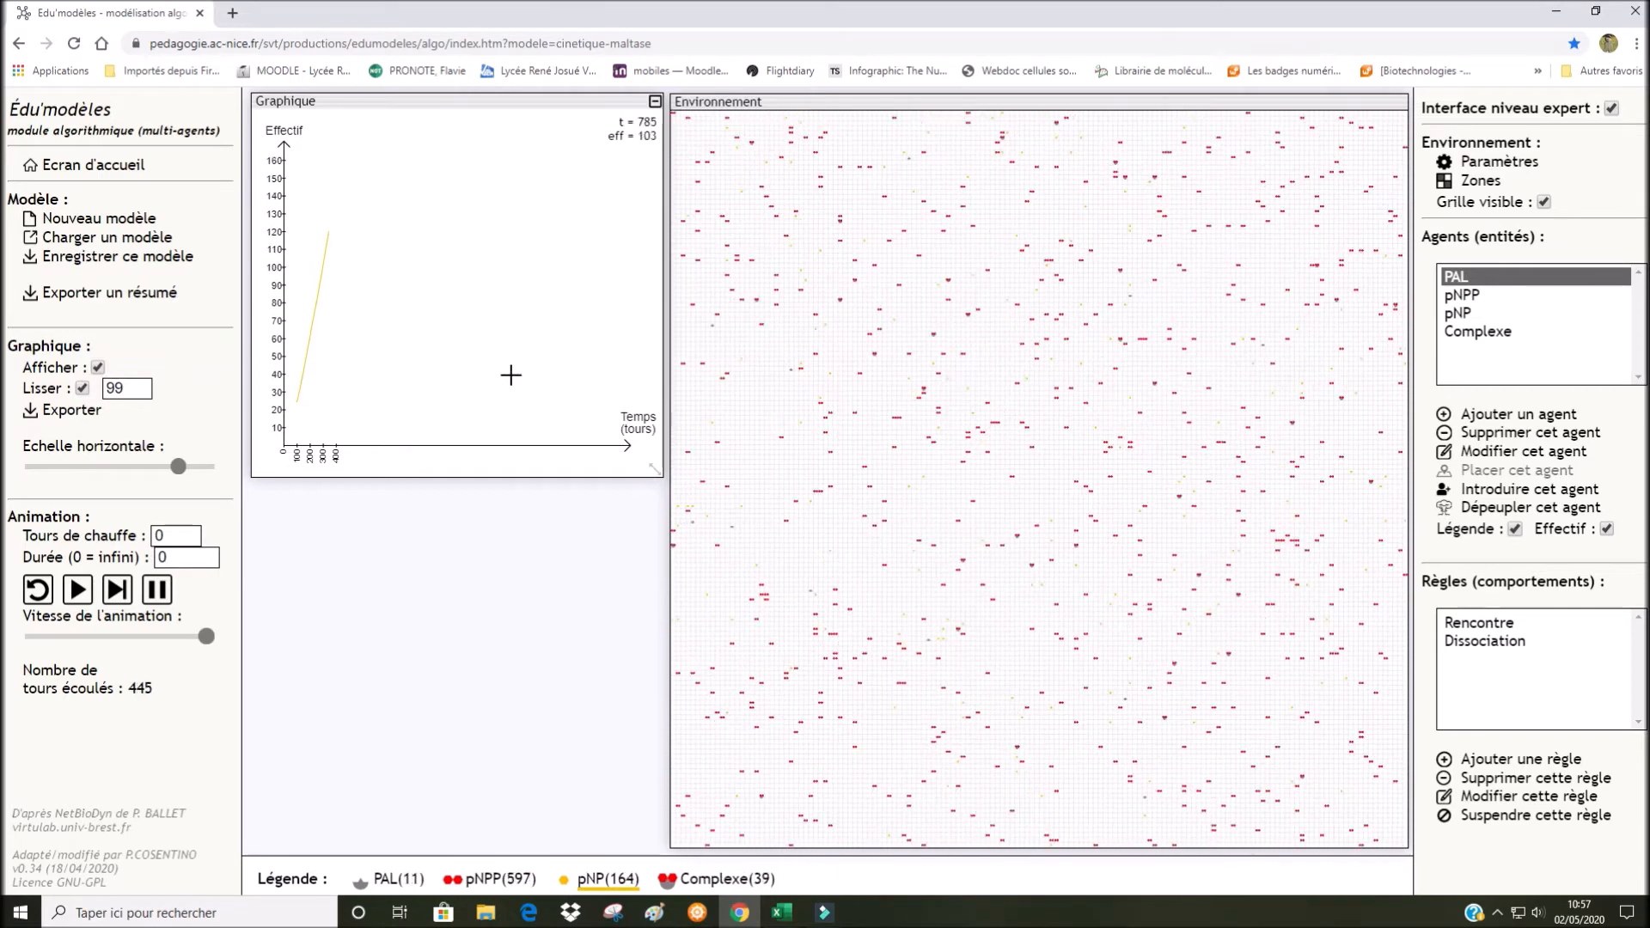
left_click_drag(653, 468, 808, 664)
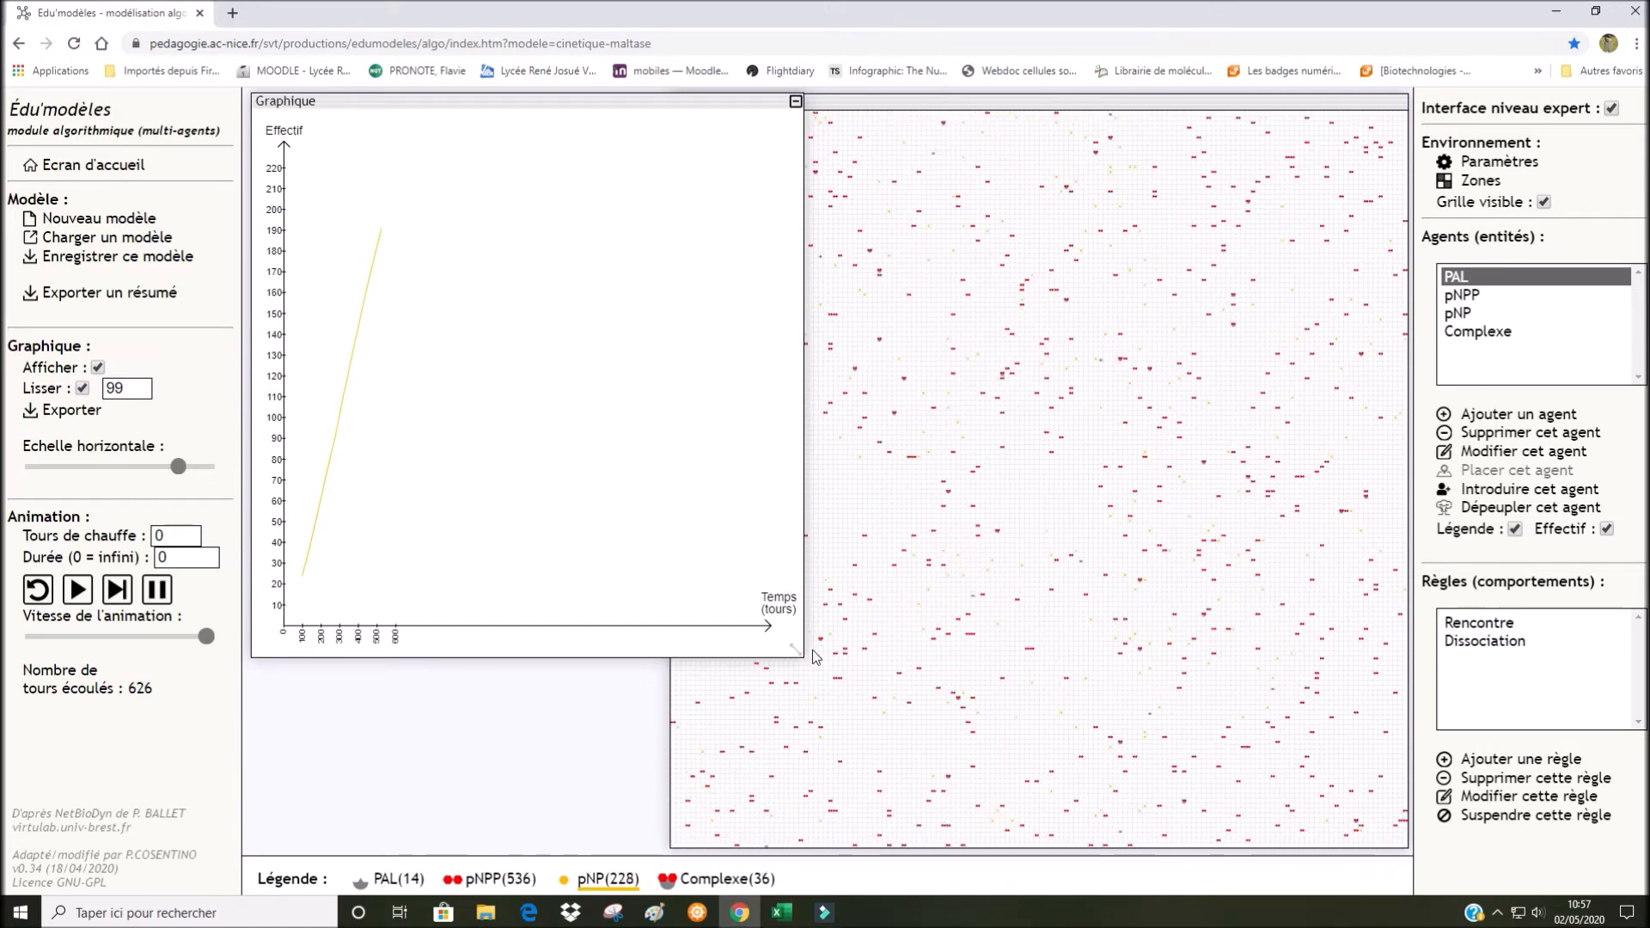
left_click_drag(798, 650, 1185, 741)
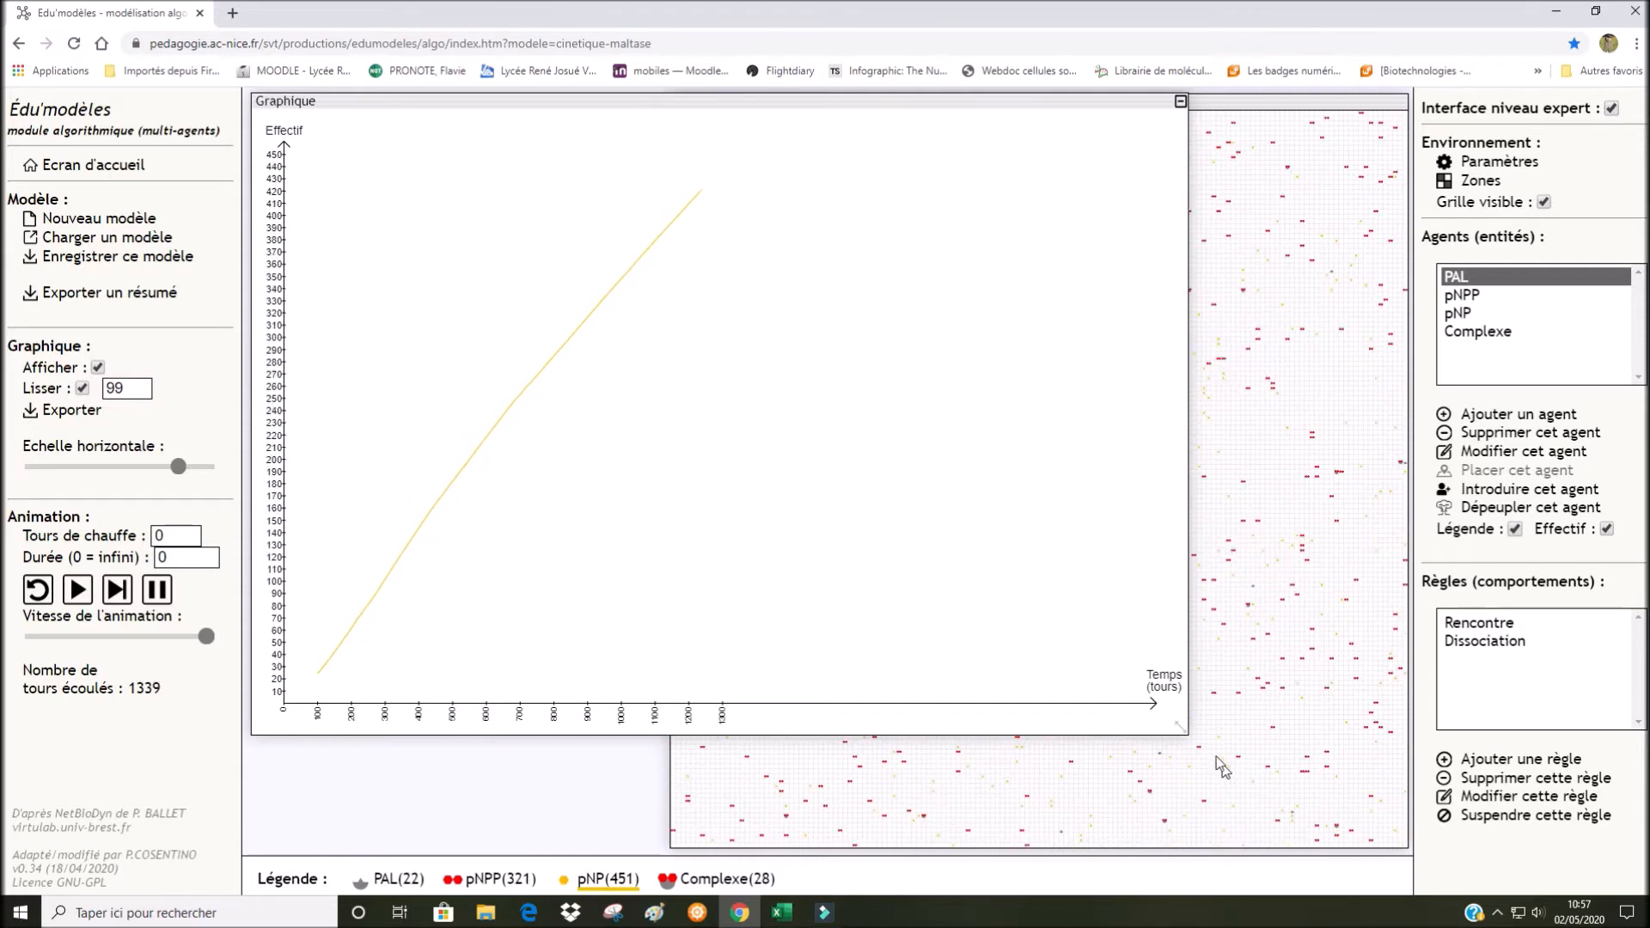
left_click_drag(1179, 724, 1171, 524)
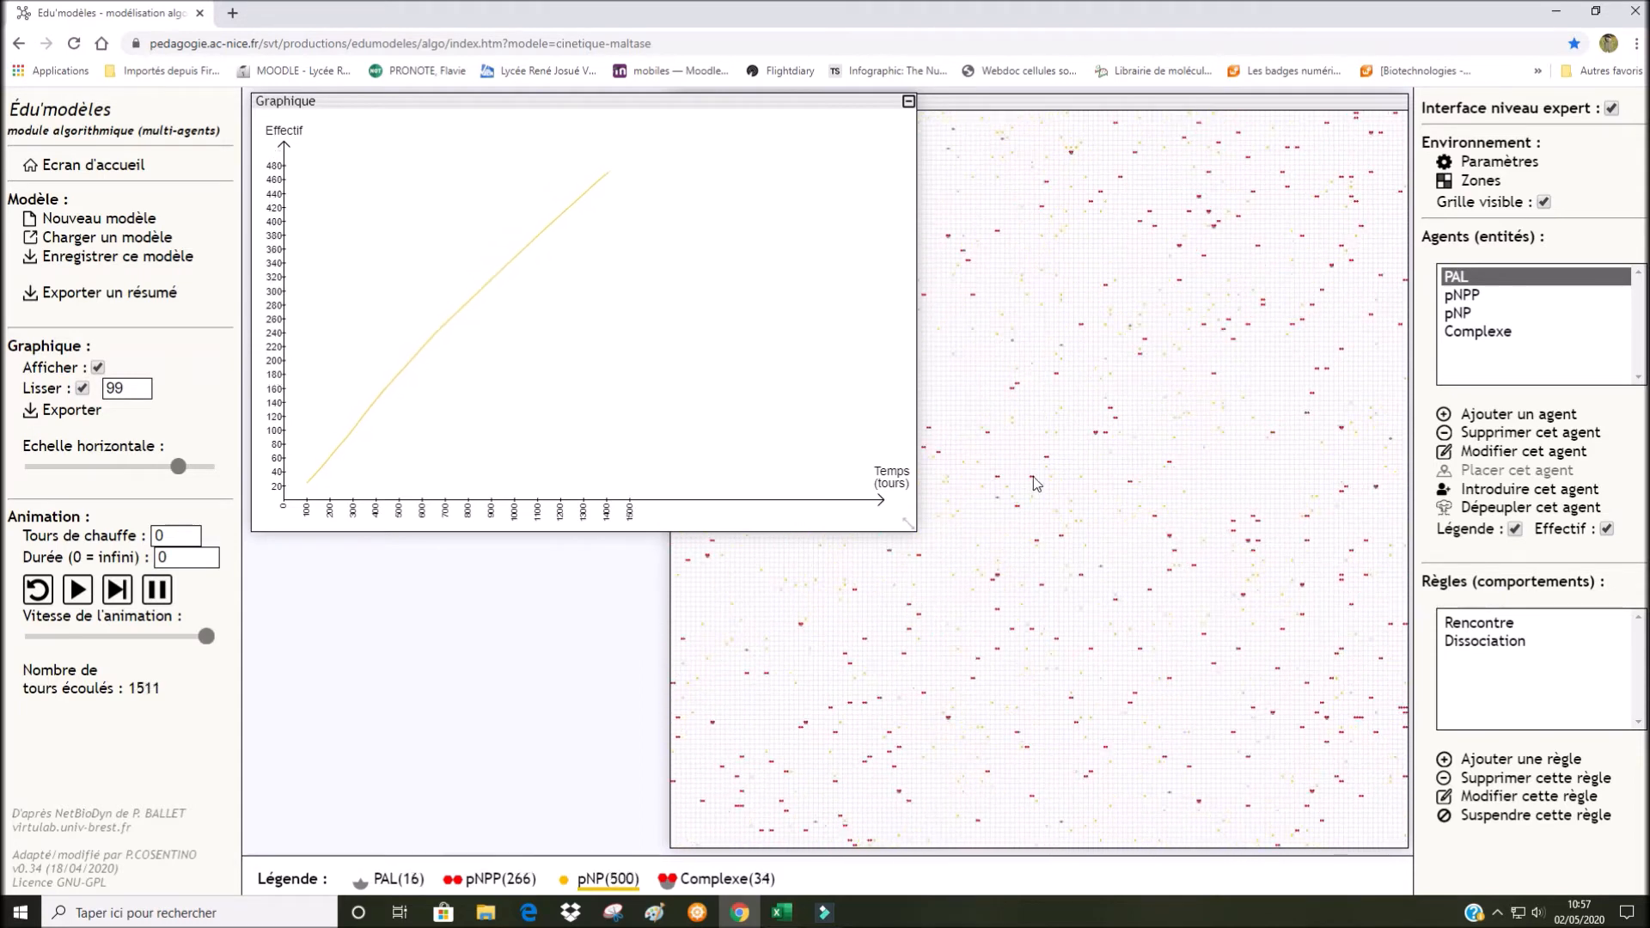
left_click_drag(918, 534, 1186, 736)
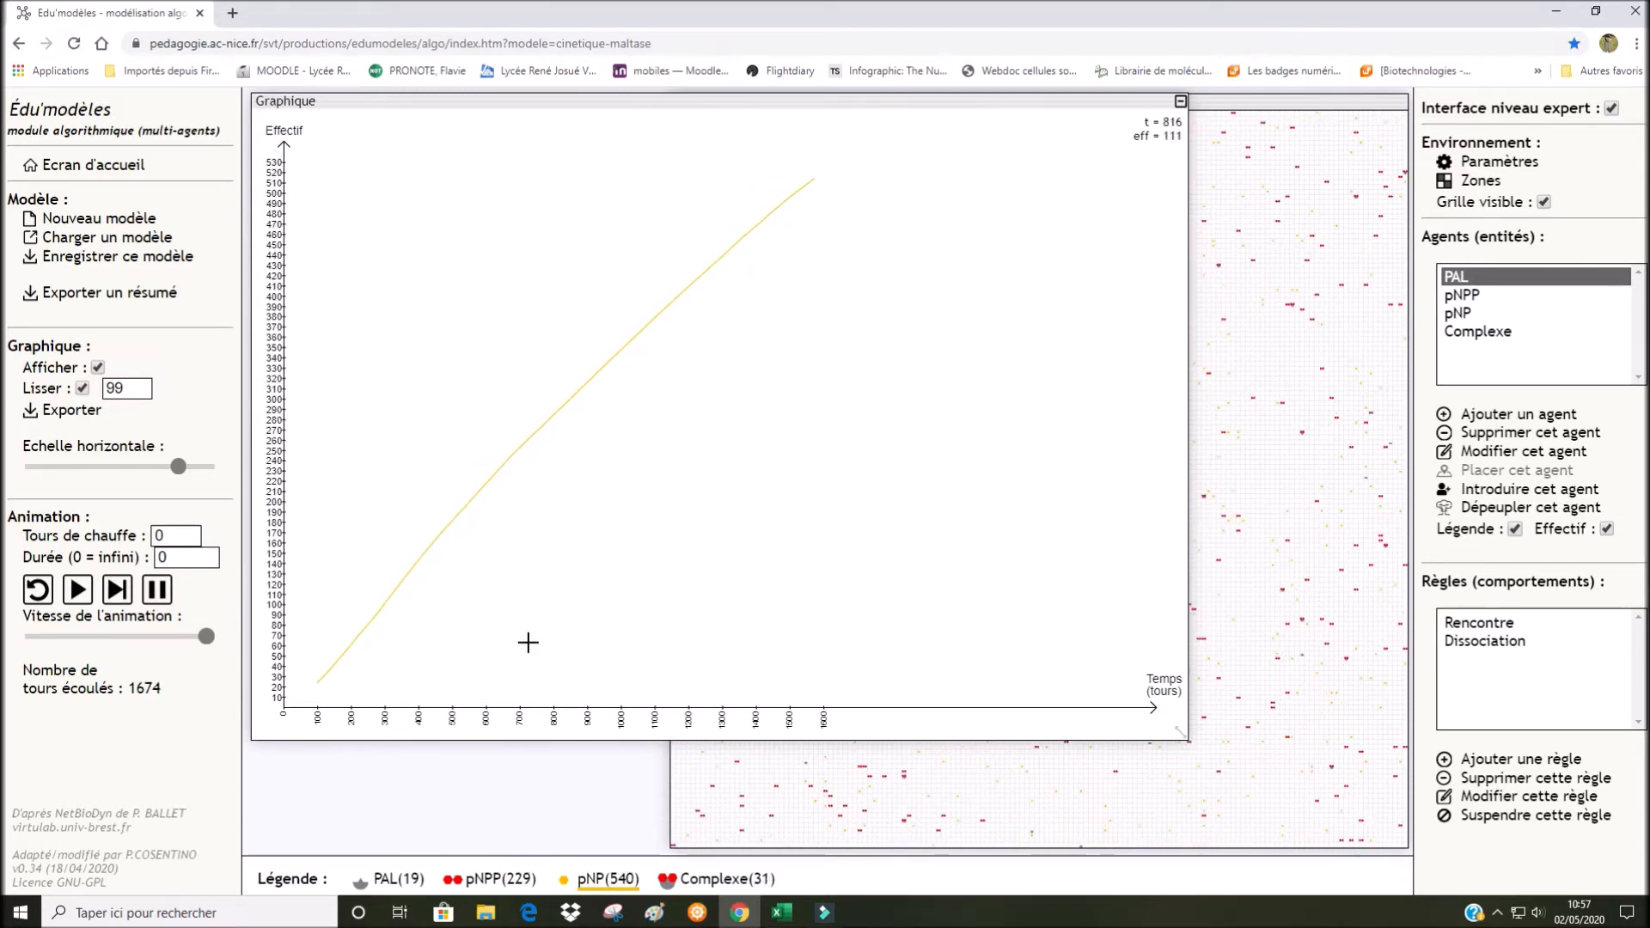
left_click_drag(178, 466, 181, 467)
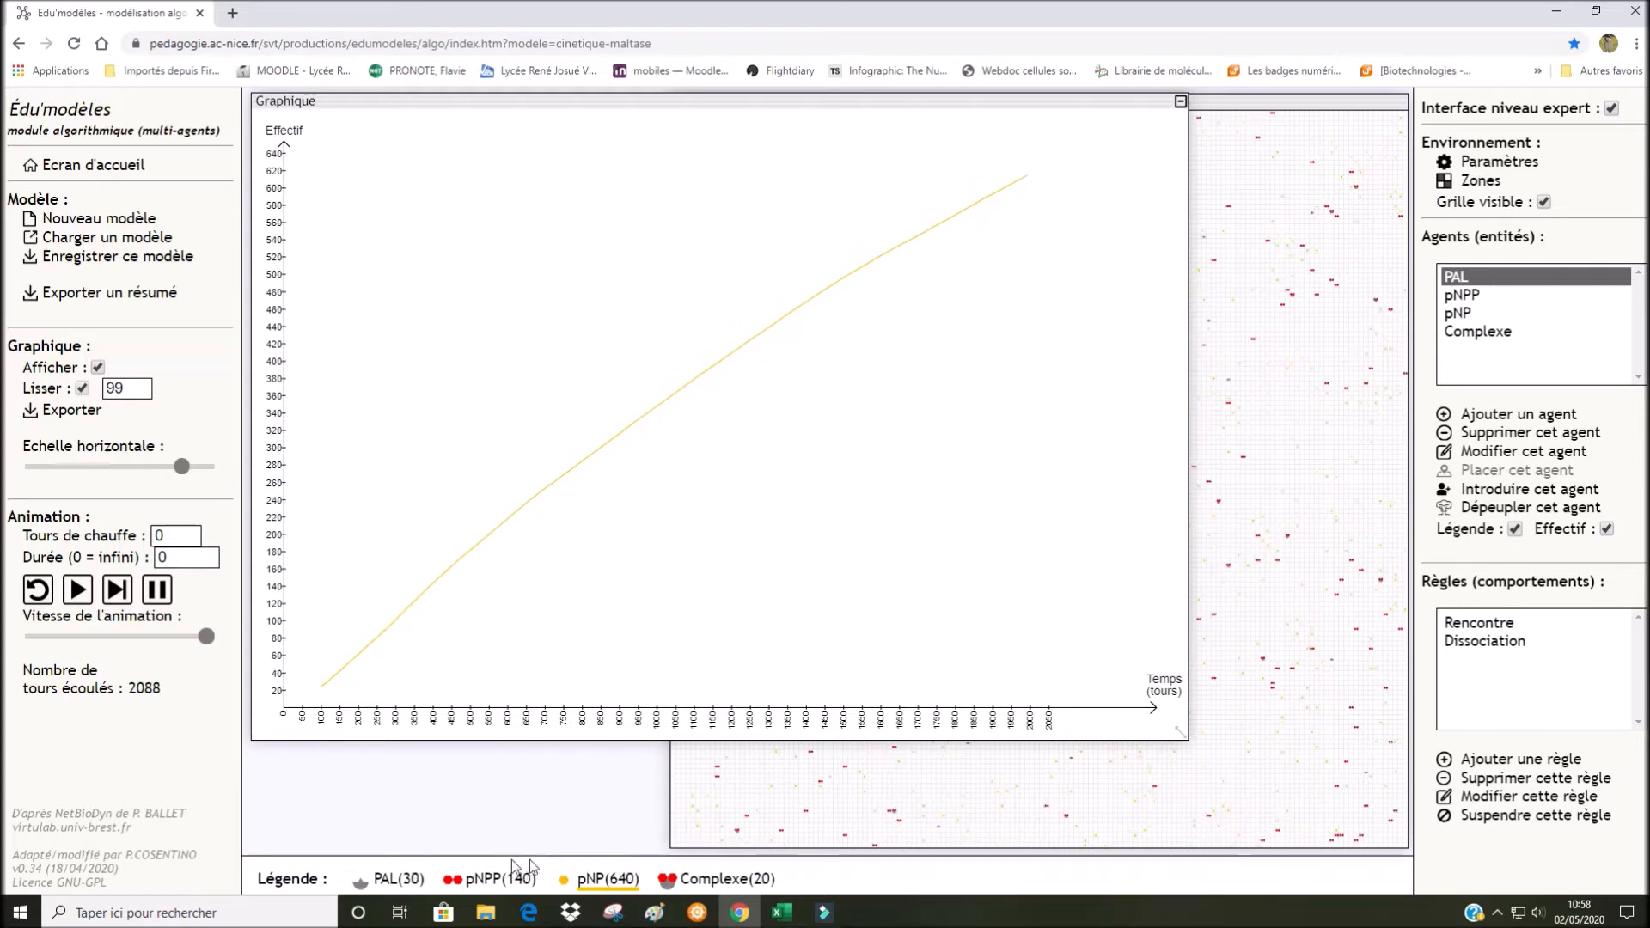
- Display the pNPP, PAL and Complexe curves on the graph one at a time, hiding each again to leave only pNP
left_click(477, 881)
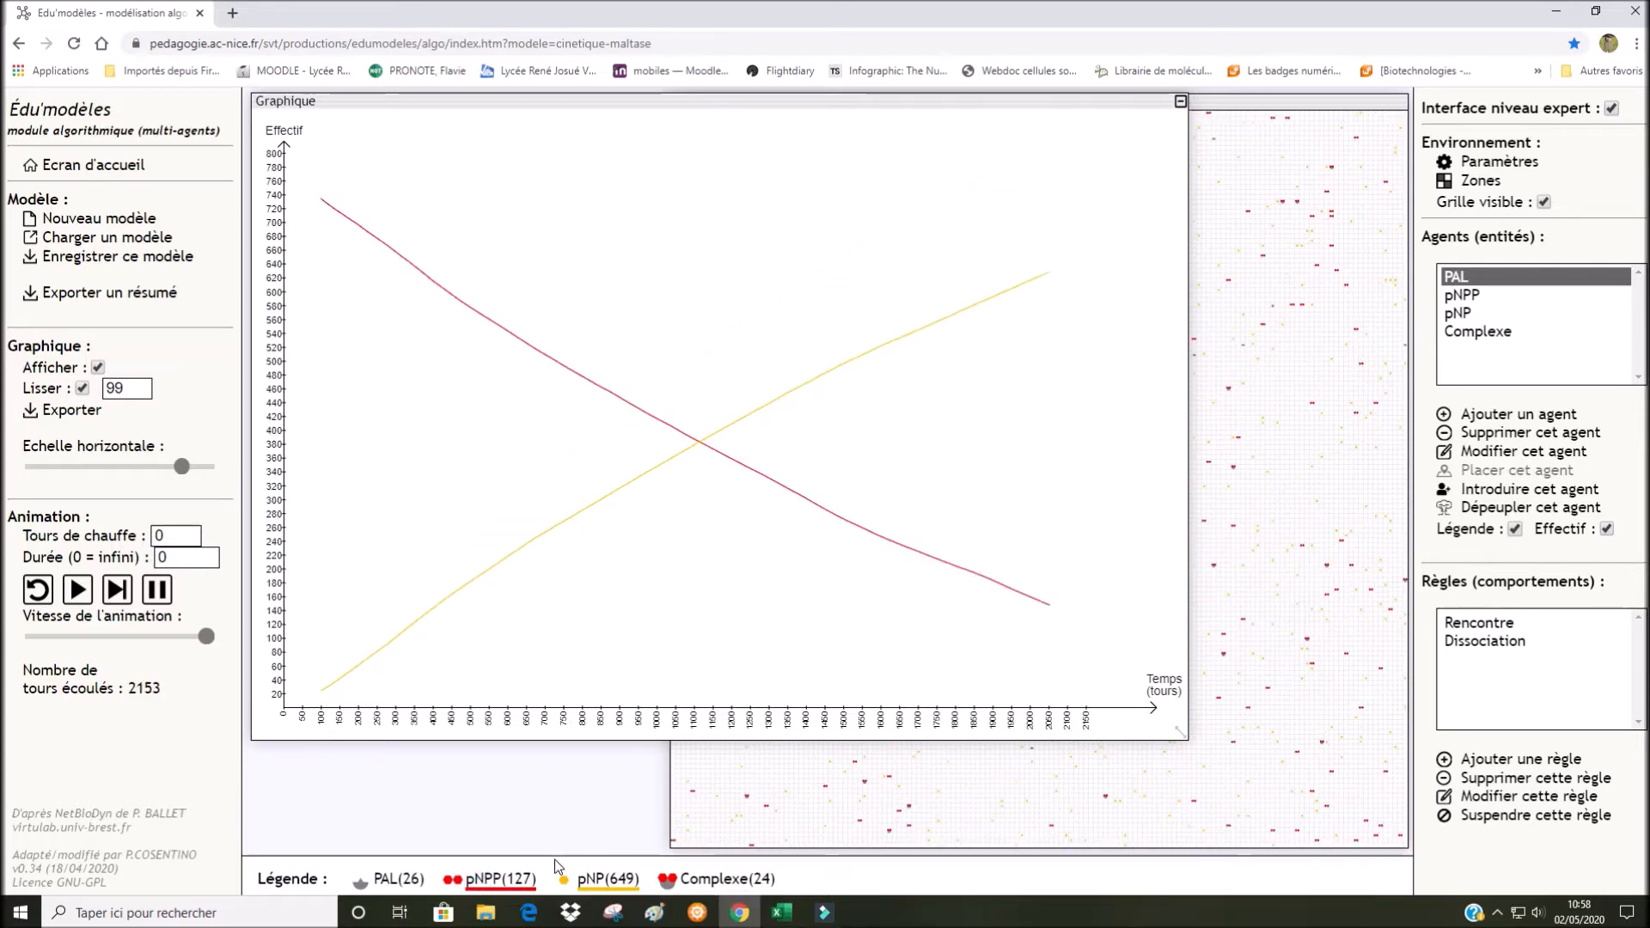
left_click(505, 881)
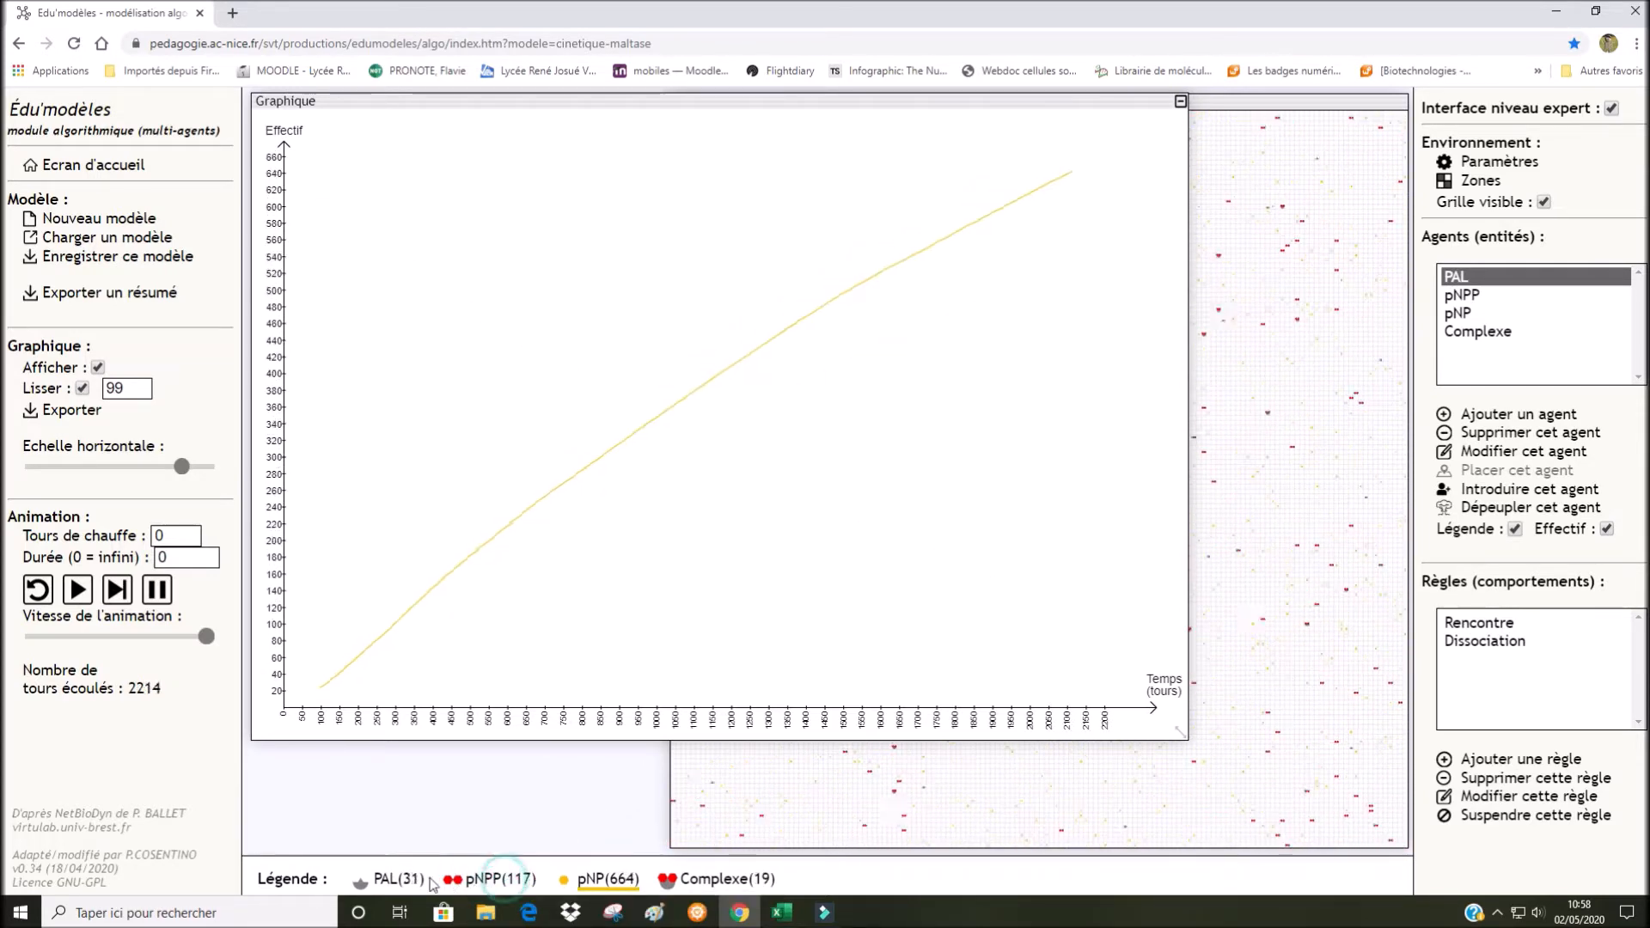
left_click(394, 881)
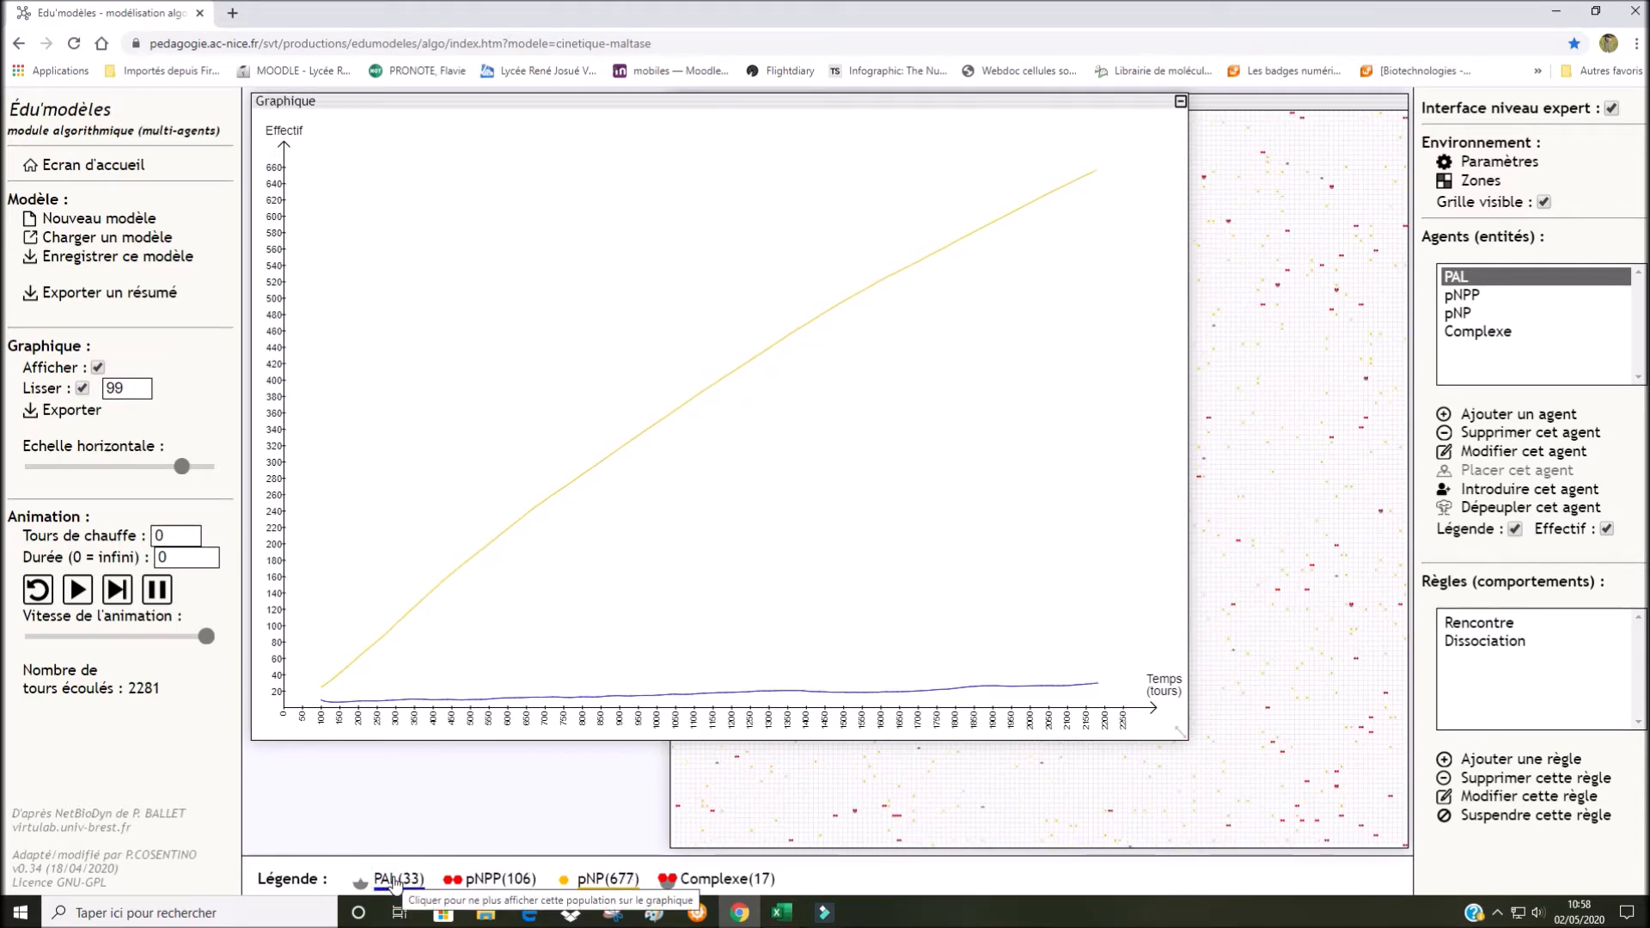
left_click(394, 880)
left_click(737, 881)
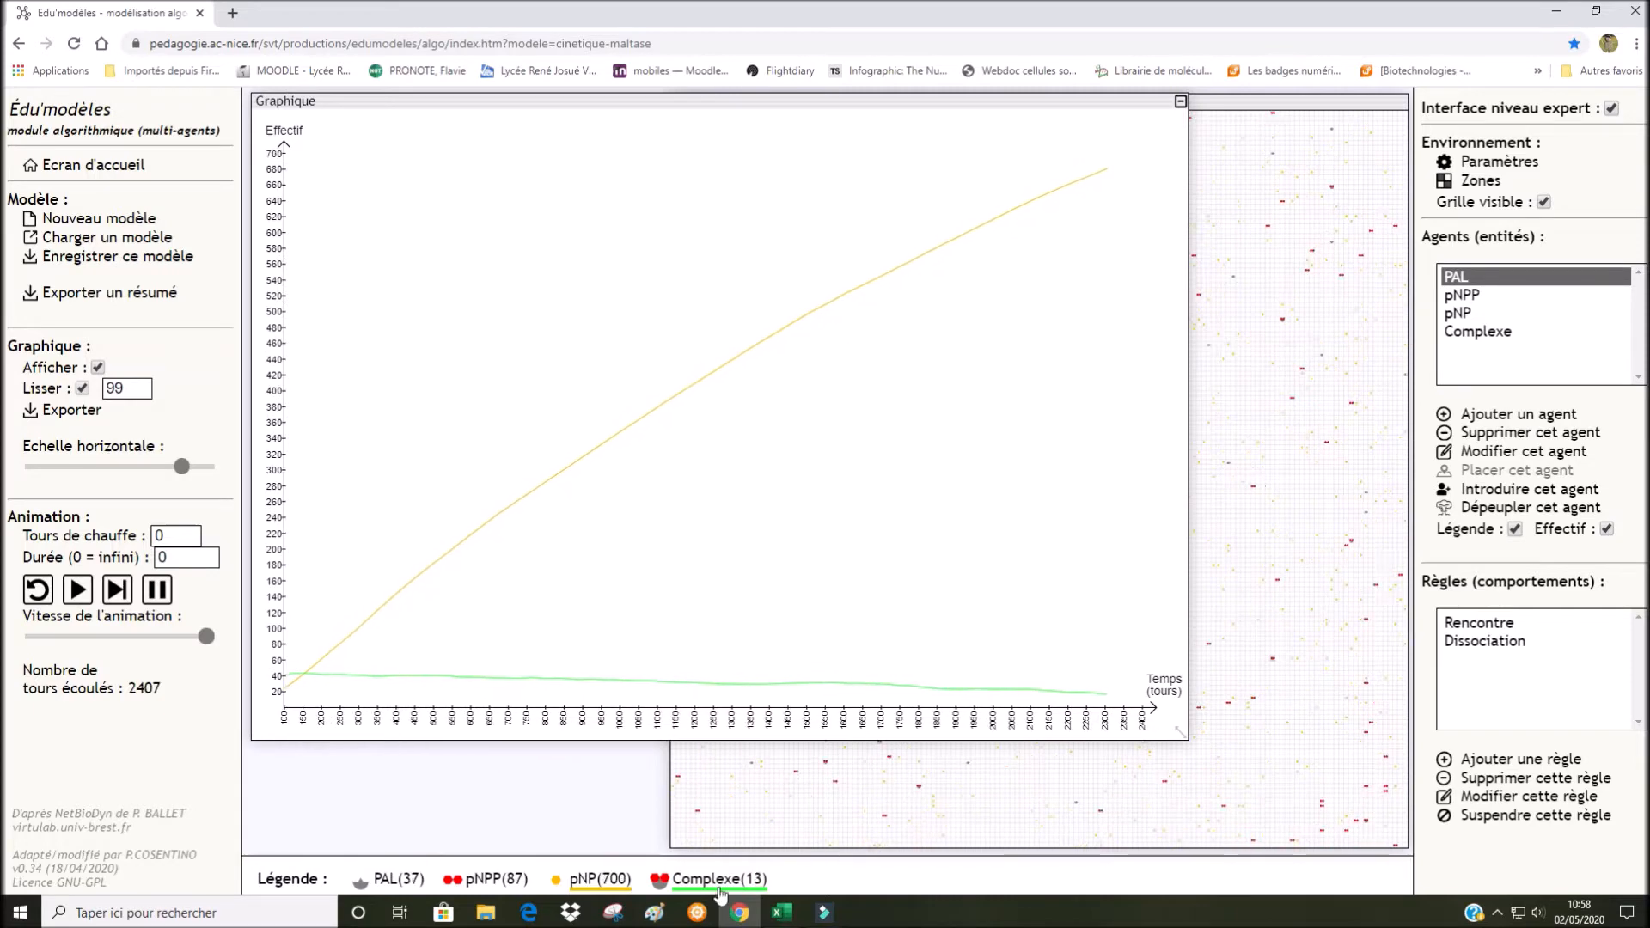
left_click(702, 878)
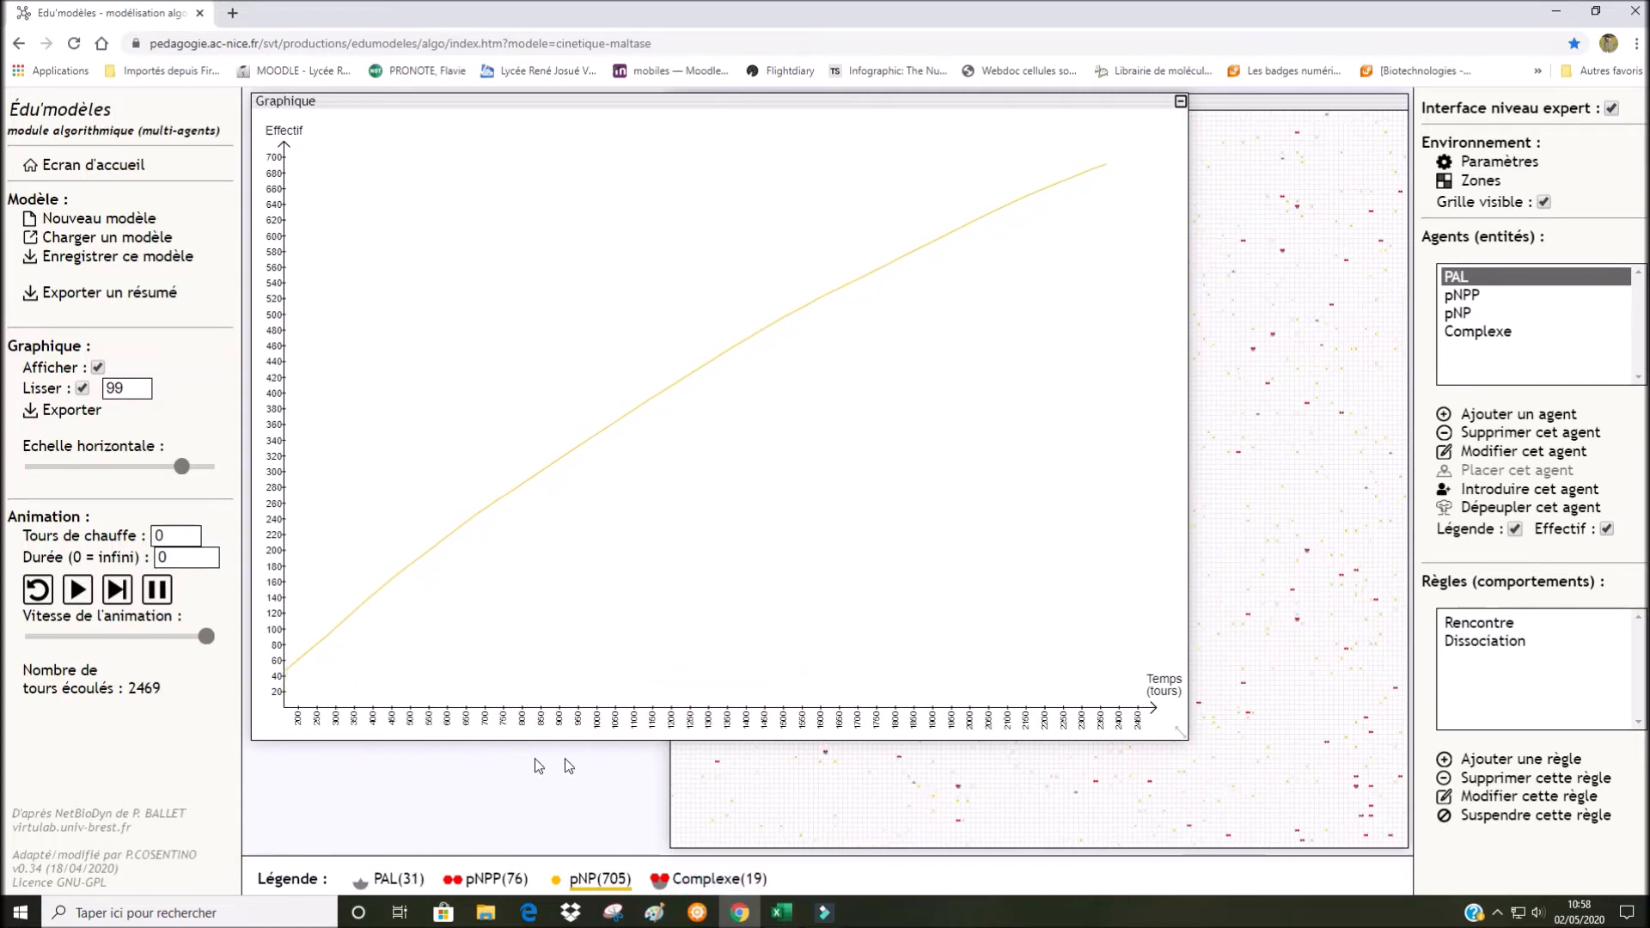
- Compress the graph's horizontal scale so the whole pNP curve fits from turn 0, keeping the graph enlarged
left_click_drag(190, 473, 176, 466)
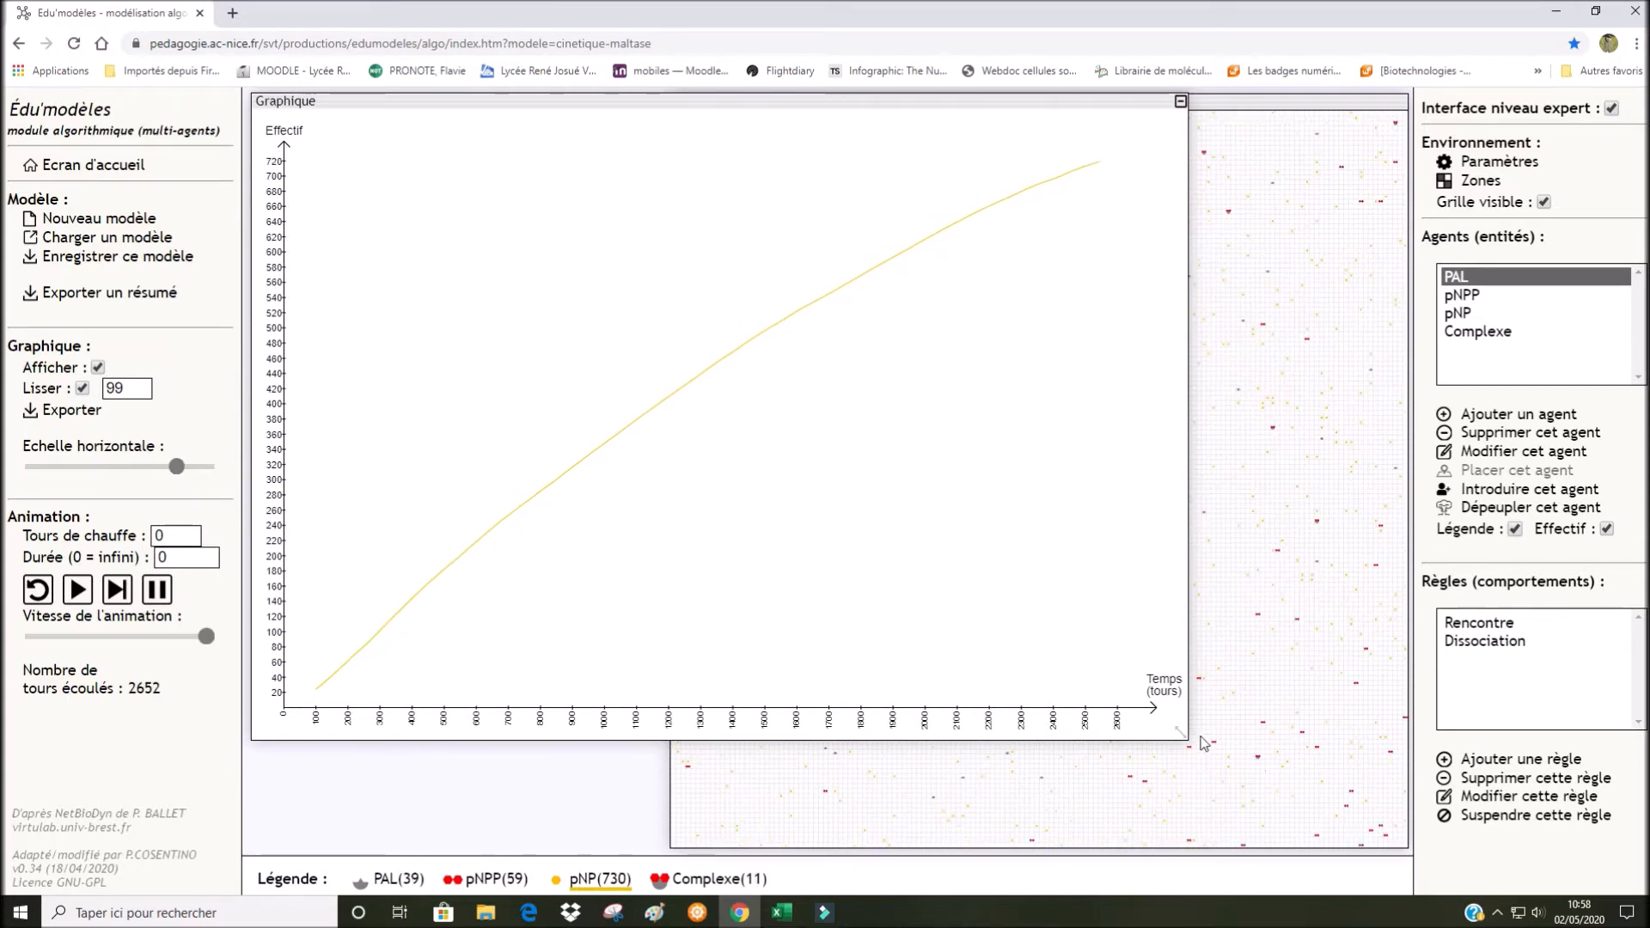
left_click_drag(1186, 734, 842, 507)
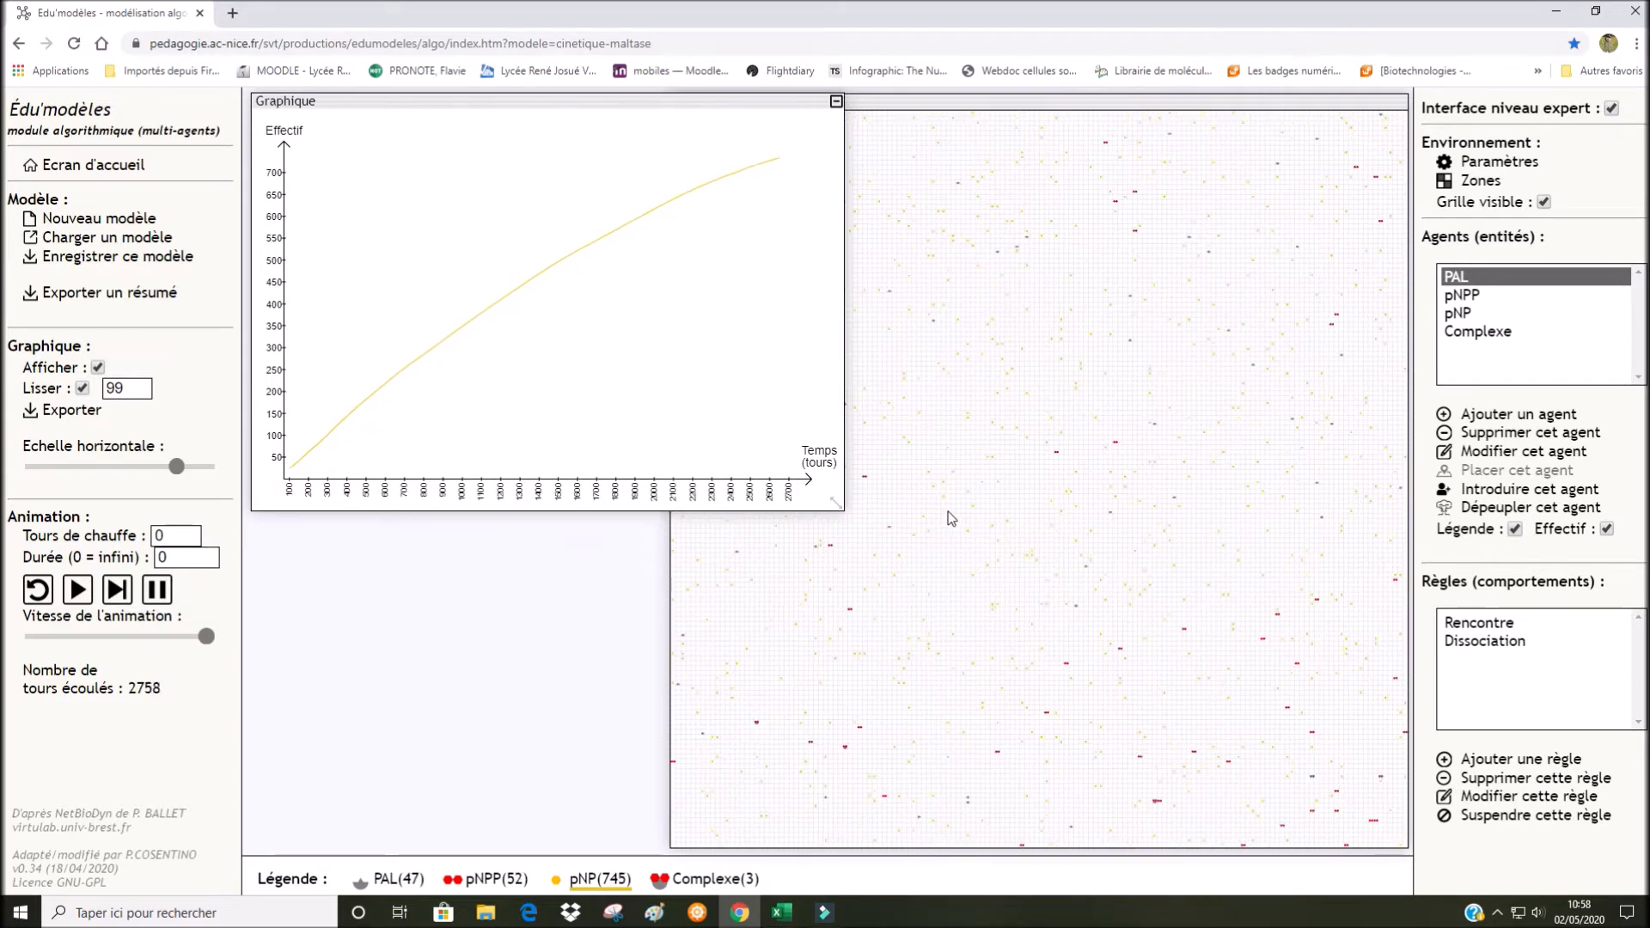
left_click(841, 508)
left_click_drag(840, 508, 1181, 732)
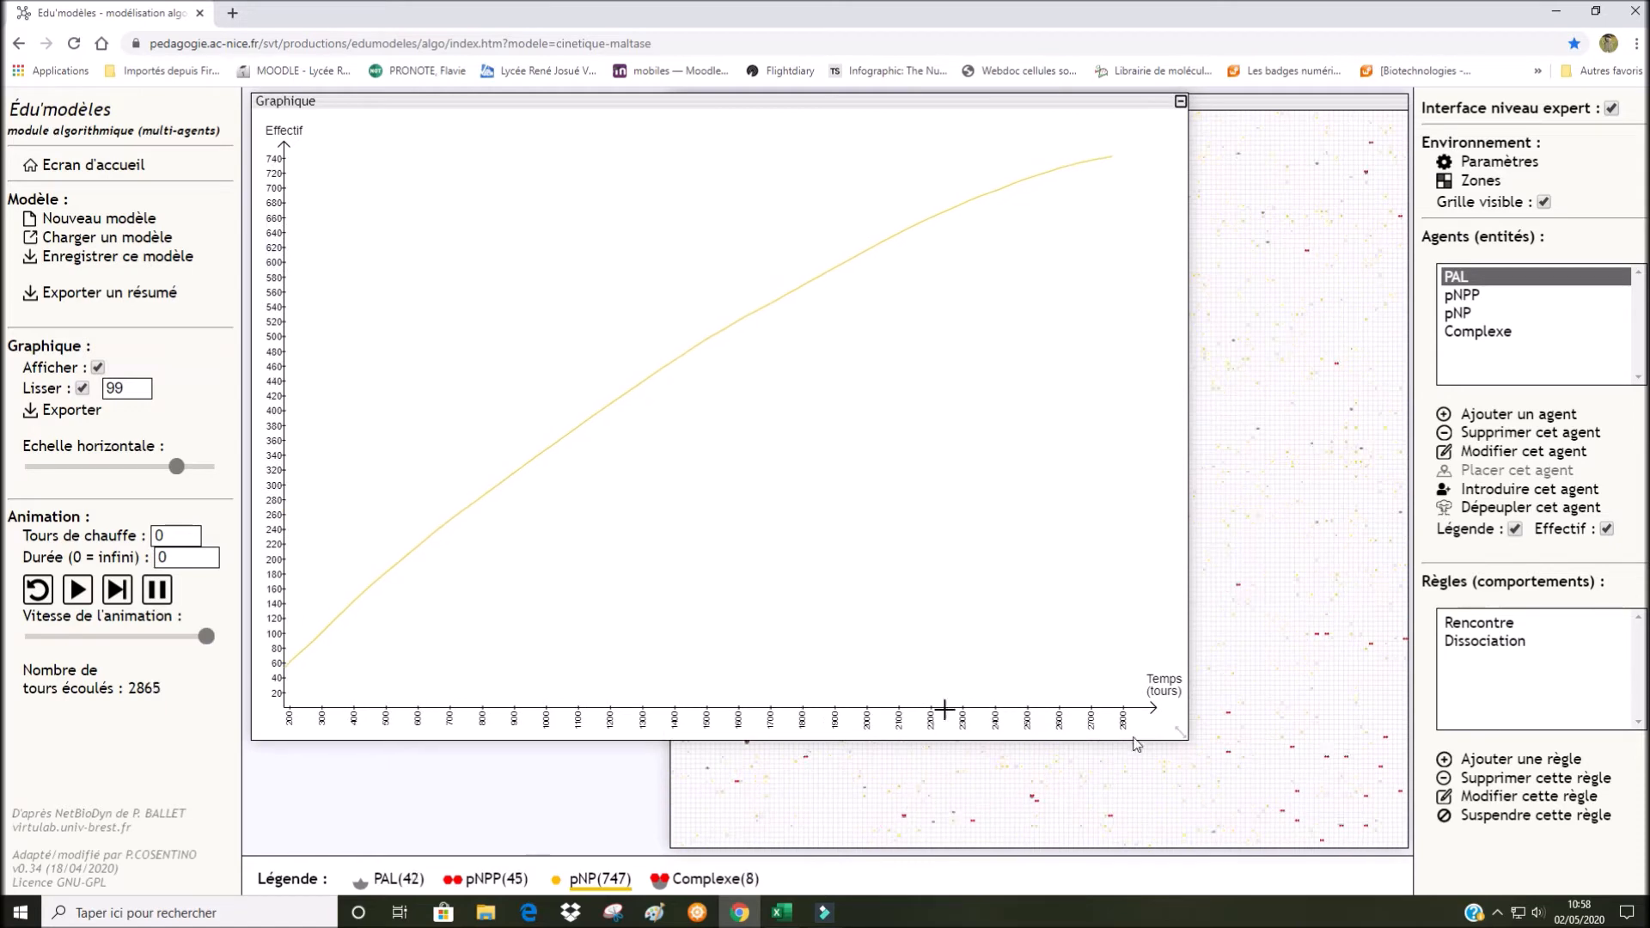
left_click(176, 467)
left_click_drag(176, 469, 173, 472)
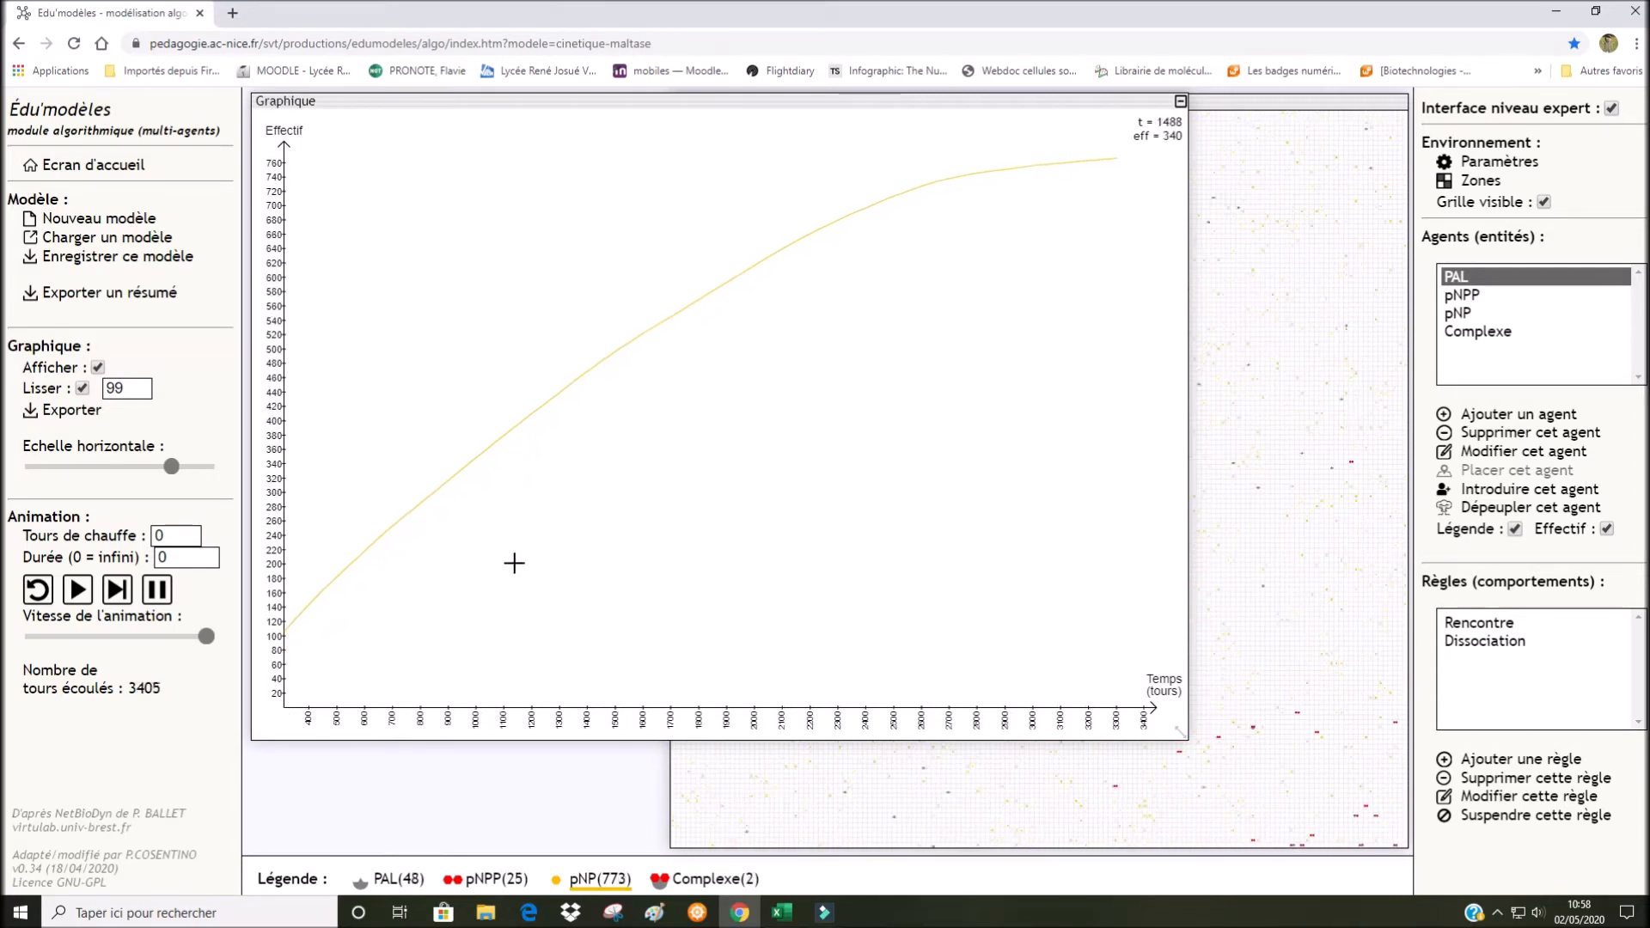
left_click_drag(172, 467, 158, 471)
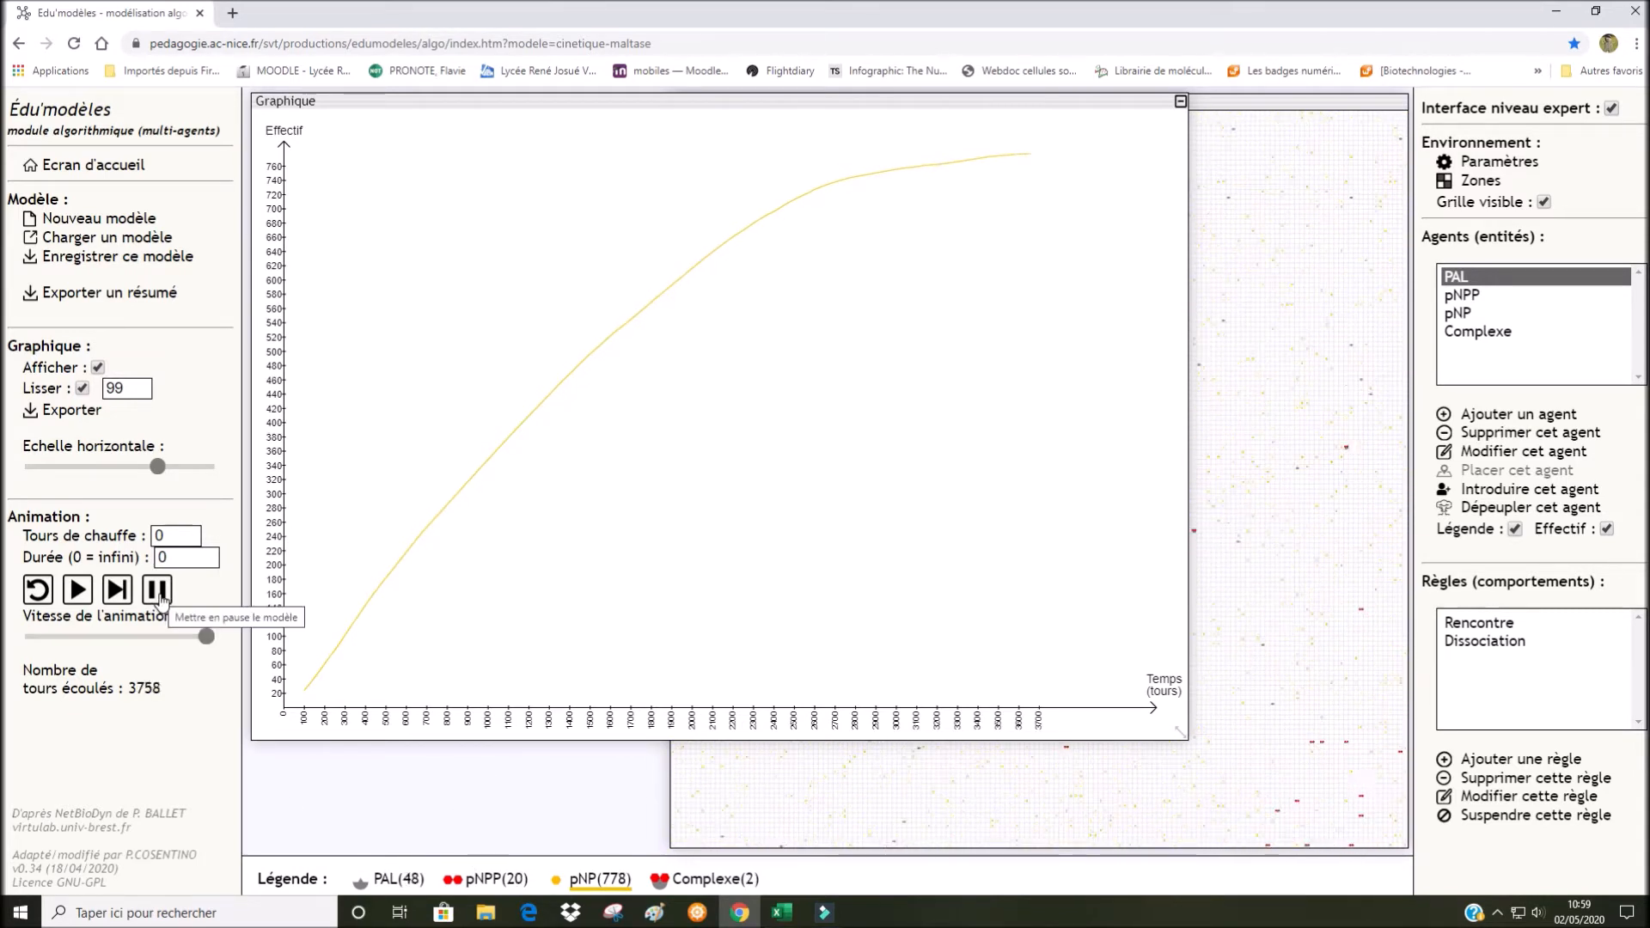
- Pause the simulation and draw a tangent along the initial straight part of the pNP curve to get its slope
left_click(158, 593)
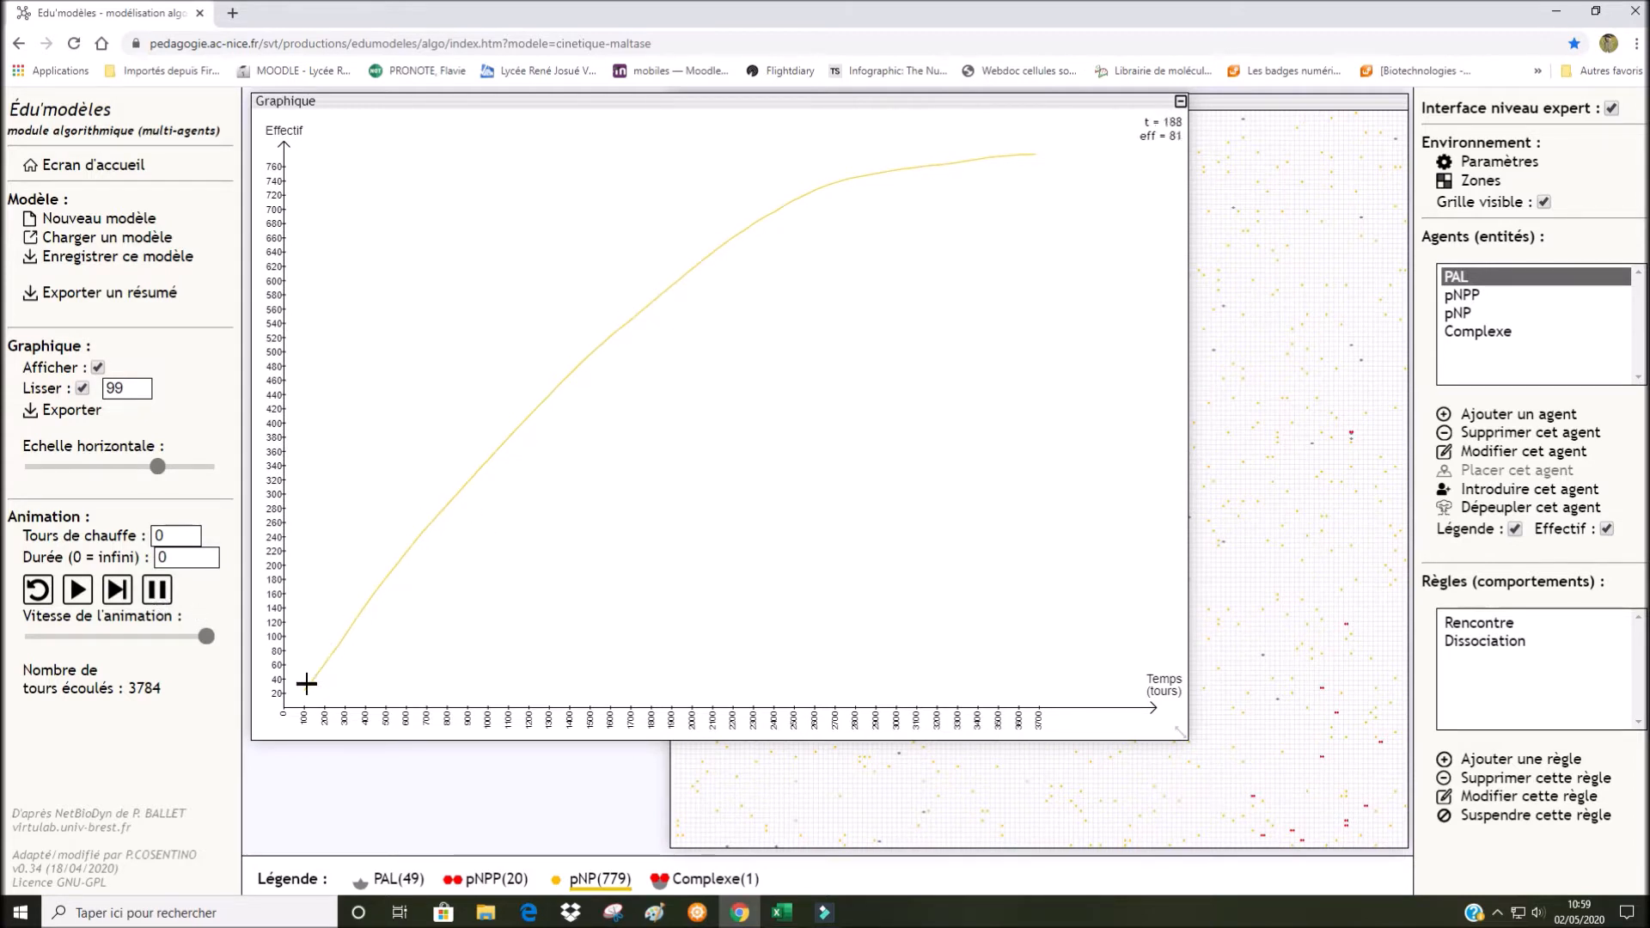
left_click_drag(308, 687, 498, 436)
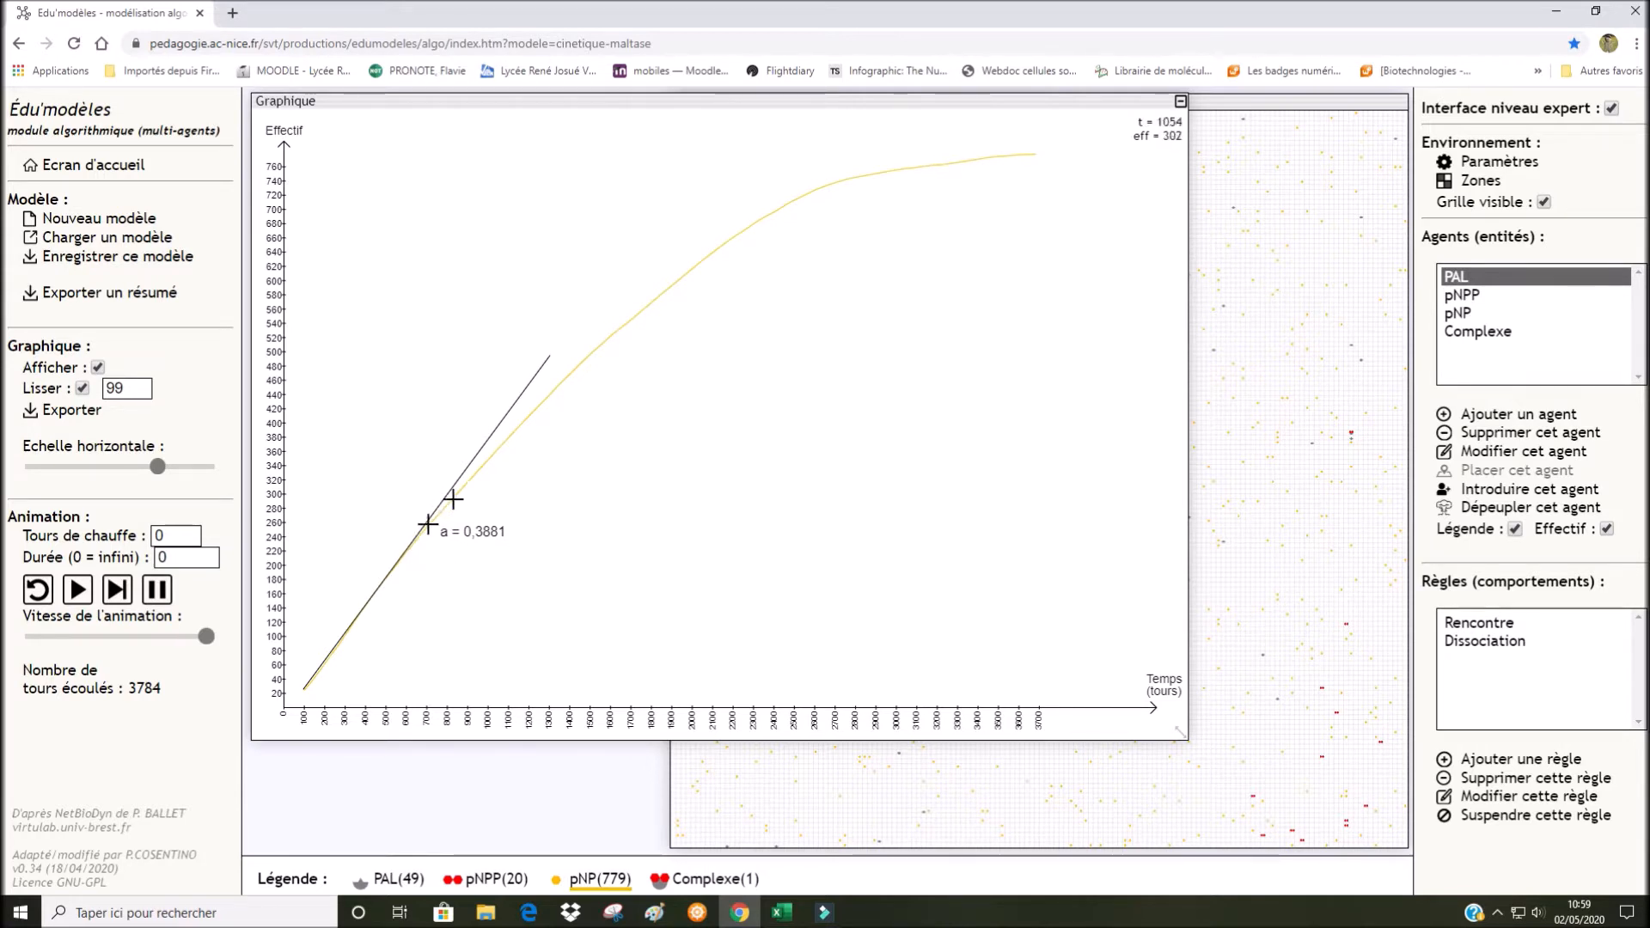
- Switch to the Excel workbook and enter 0,3881 as the vi value for the 800 pNPG concentration
left_click(783, 915)
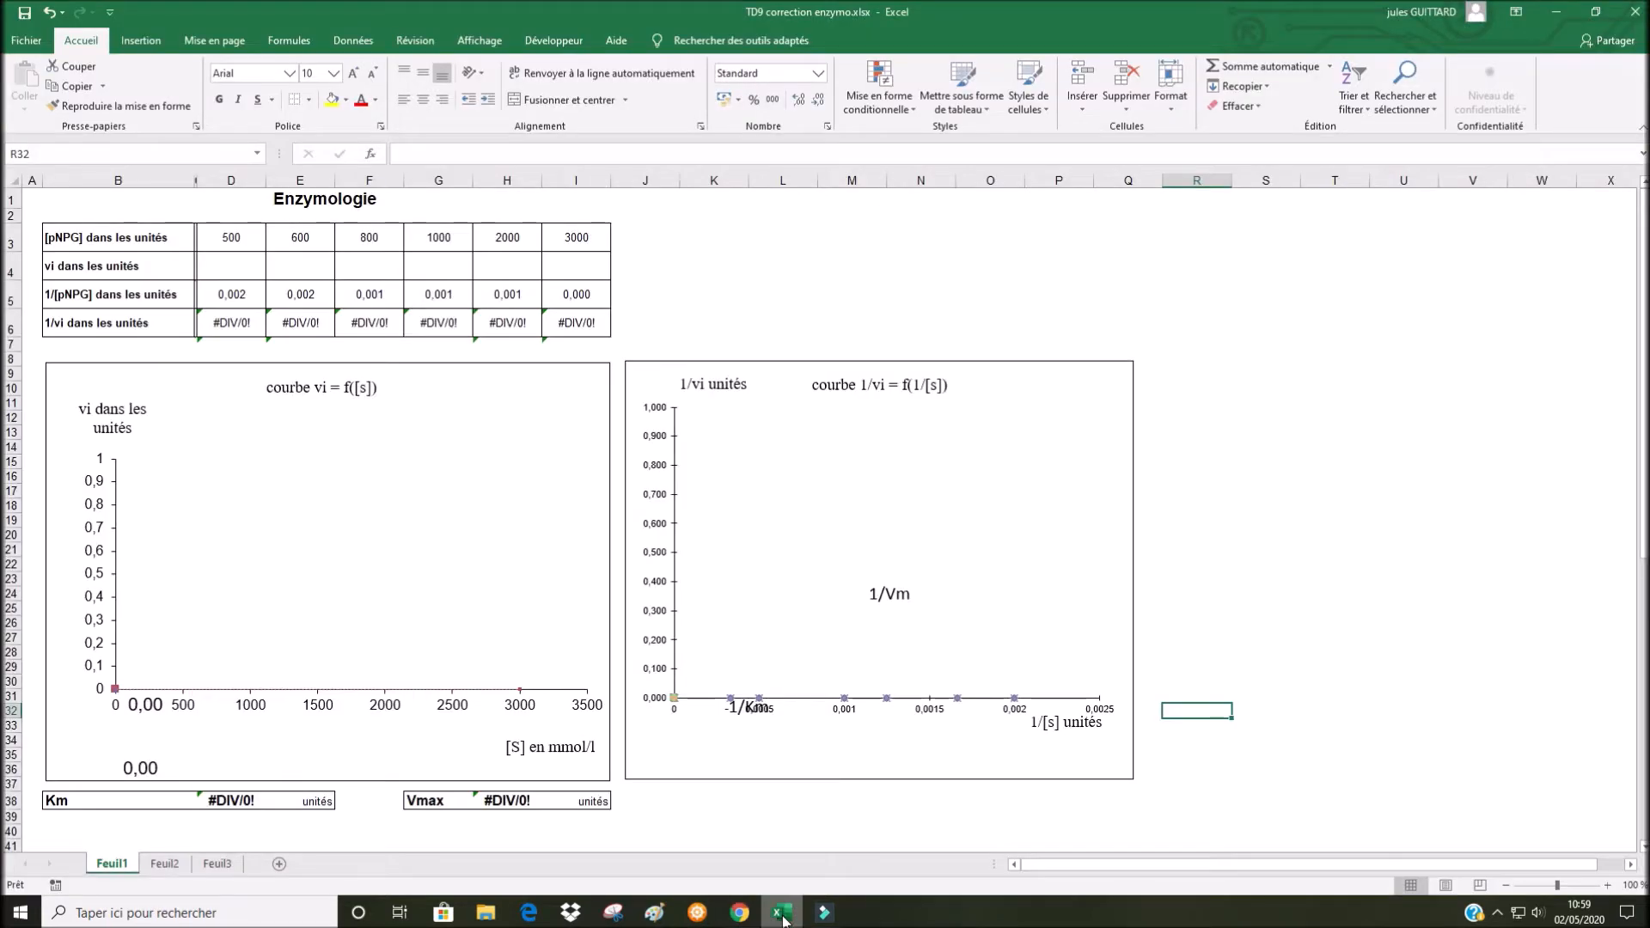
left_click(783, 915)
left_click(781, 914)
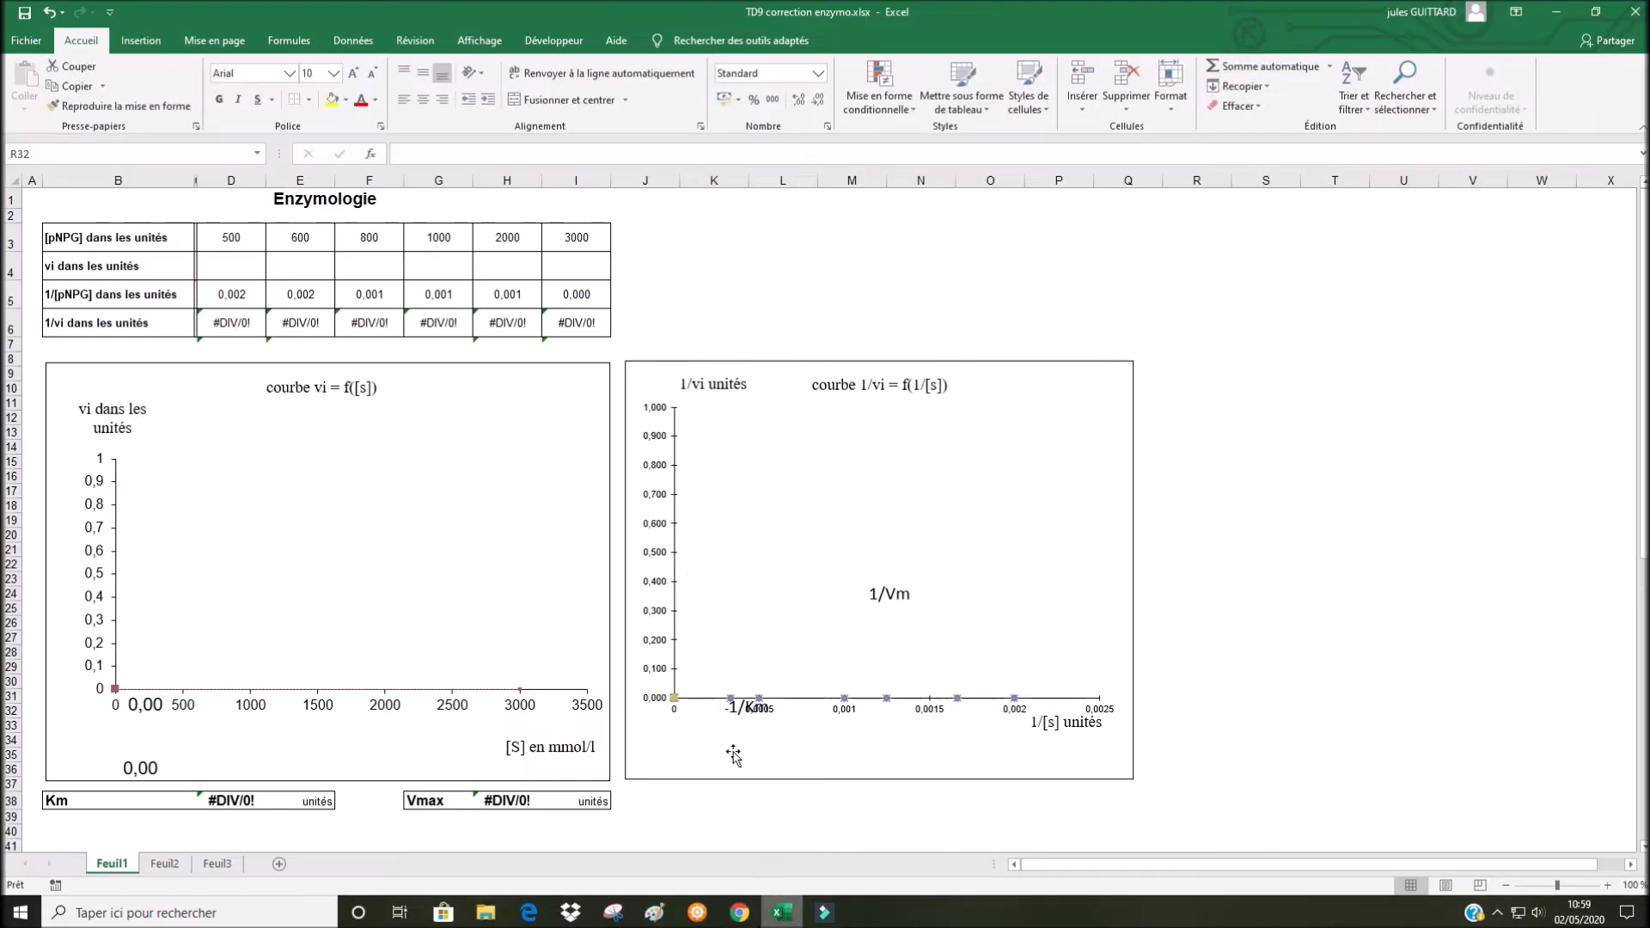
left_click(350, 263)
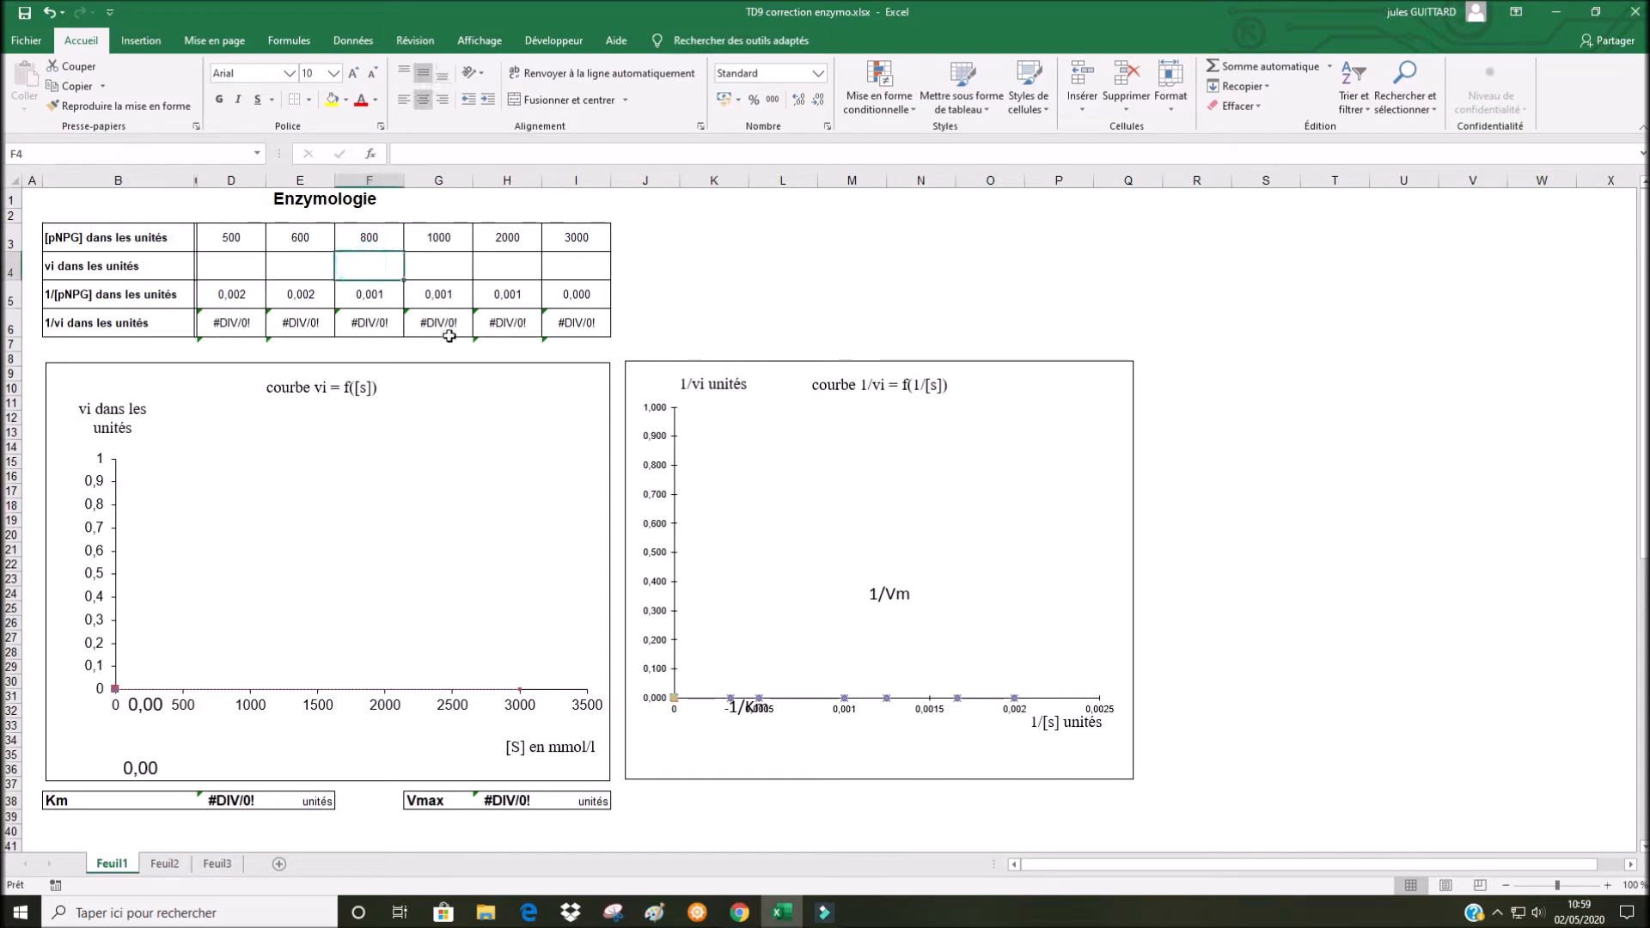
type("0,388")
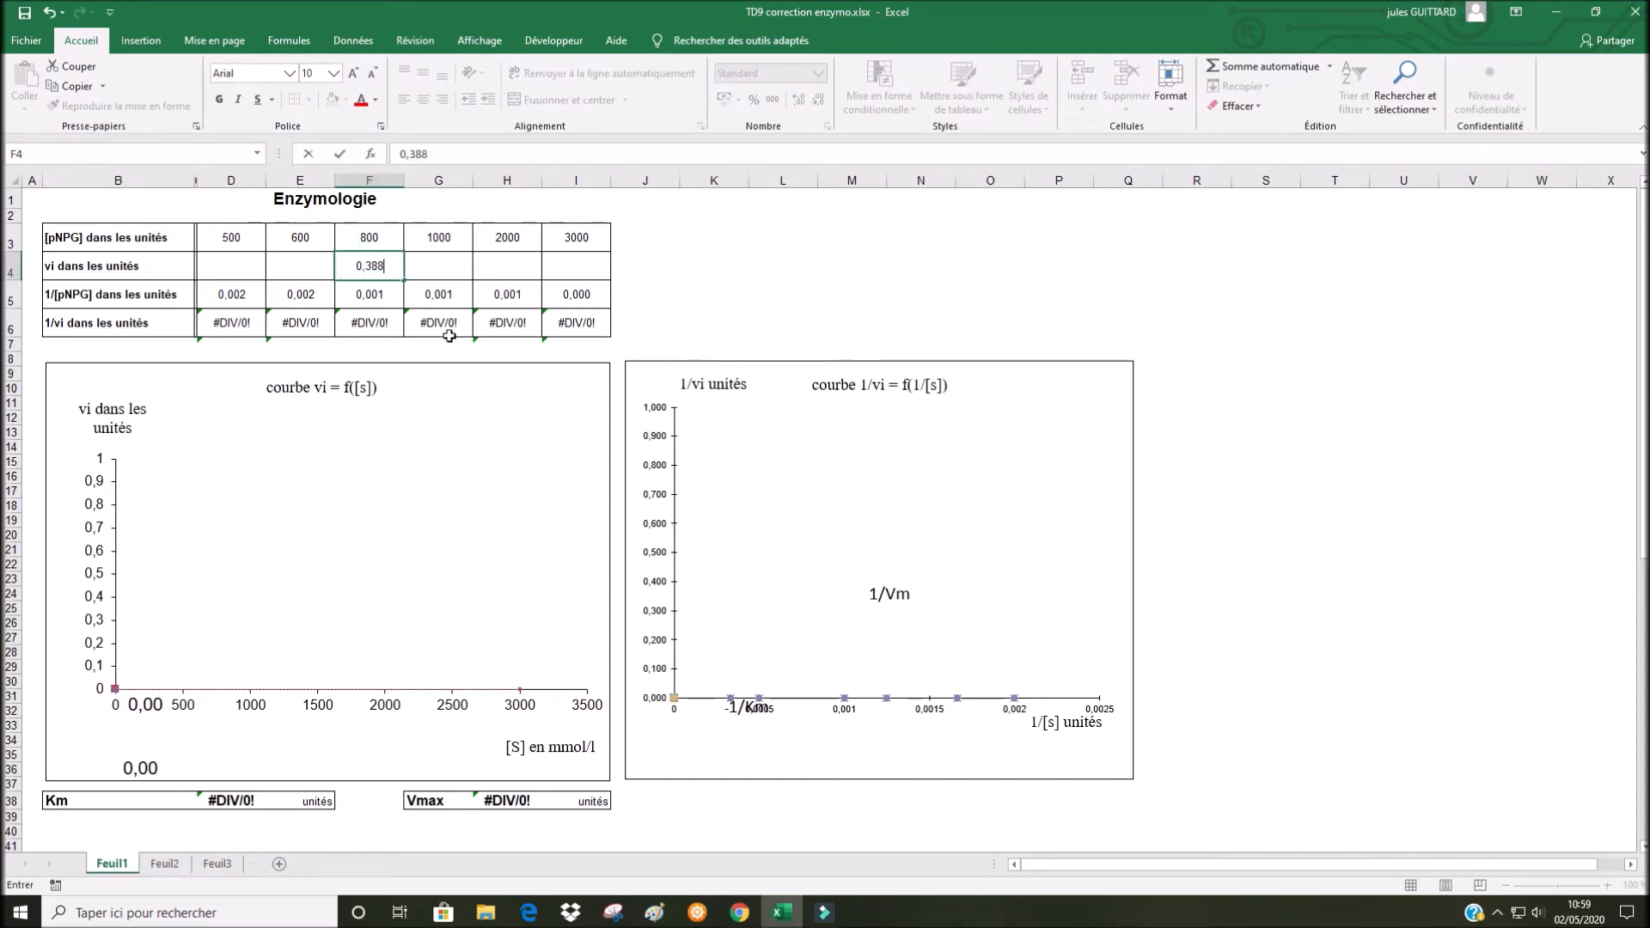
type("1")
key("Return")
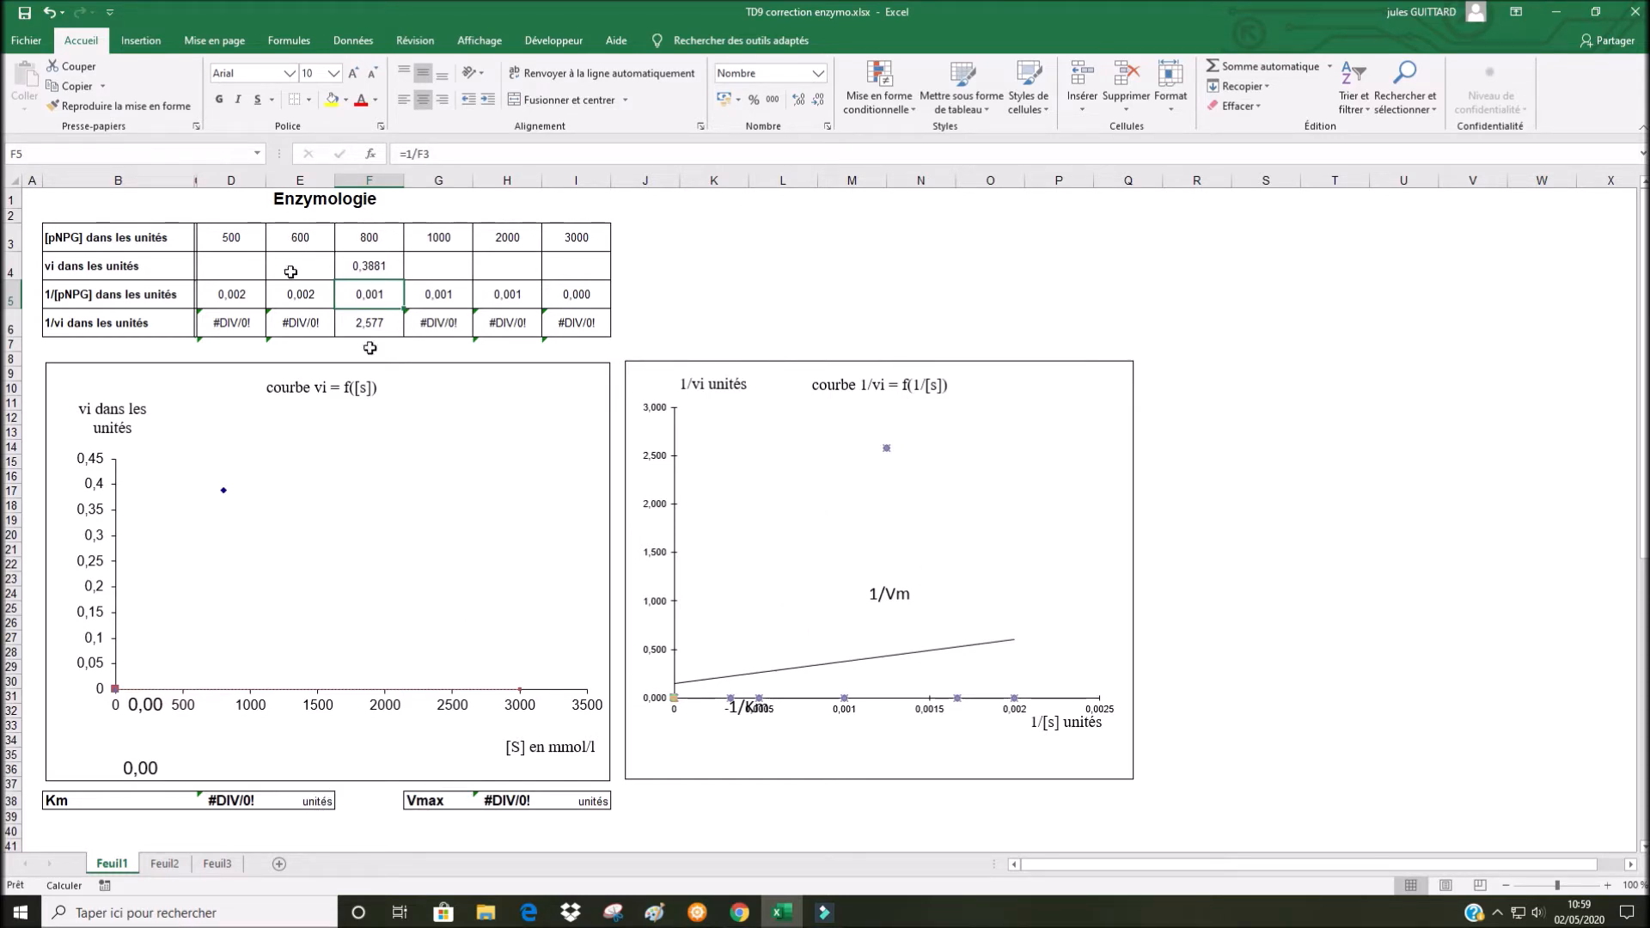
- Switch back to Édu'modèles in Chrome and set the starting number of pNPP agents to 600
left_click(740, 921)
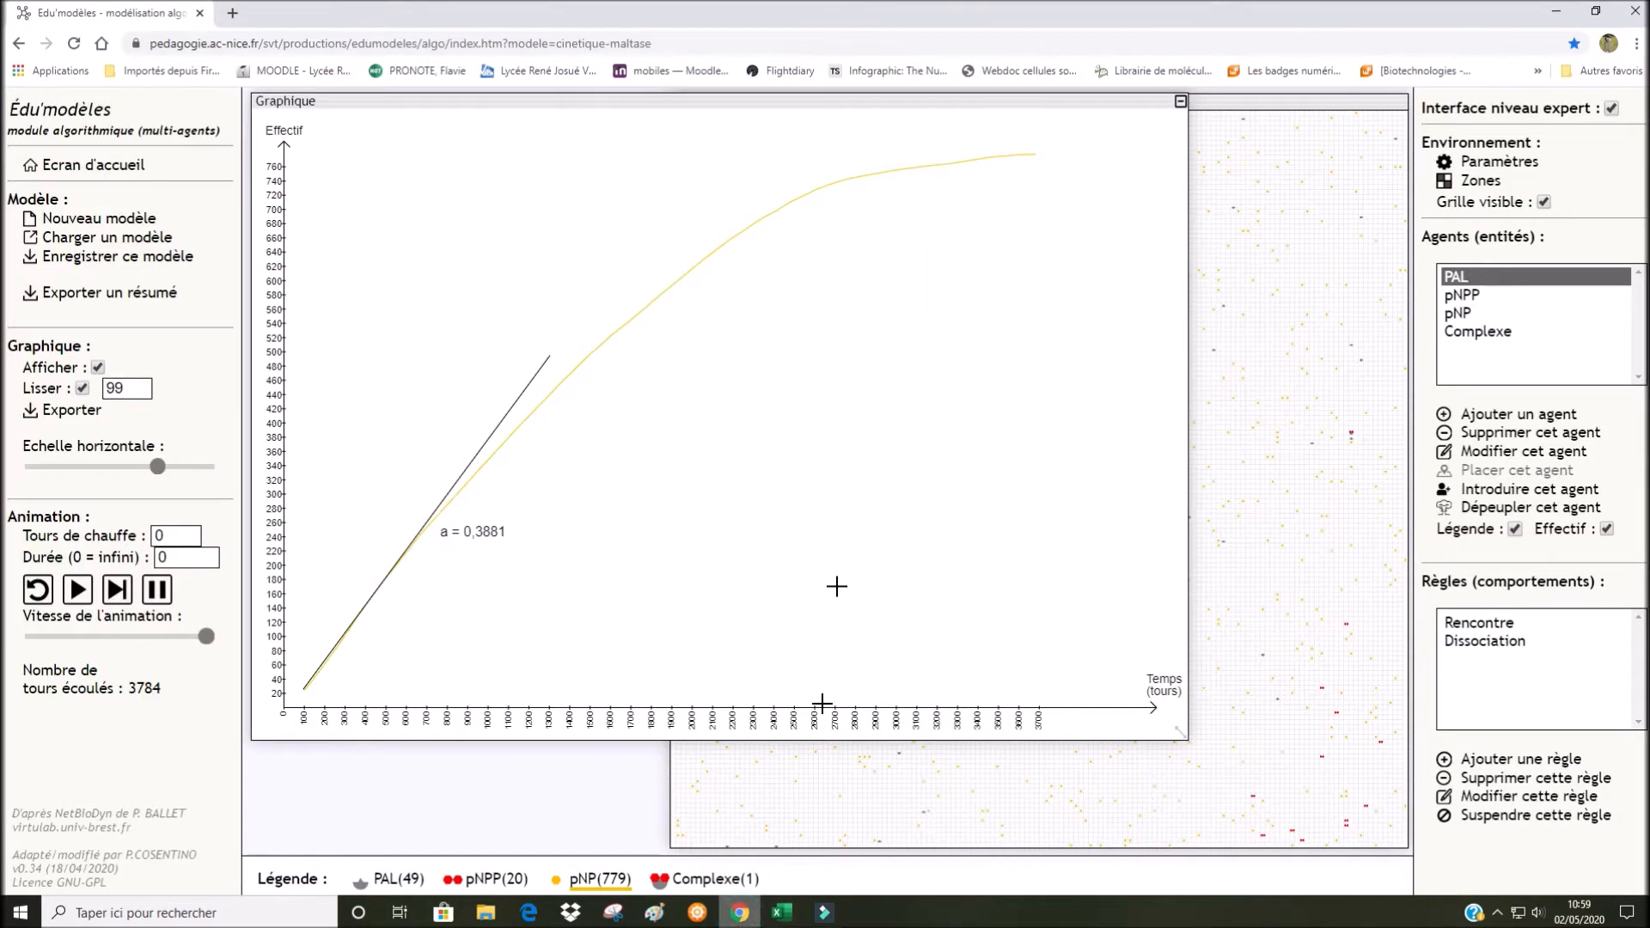
double_click(1480, 294)
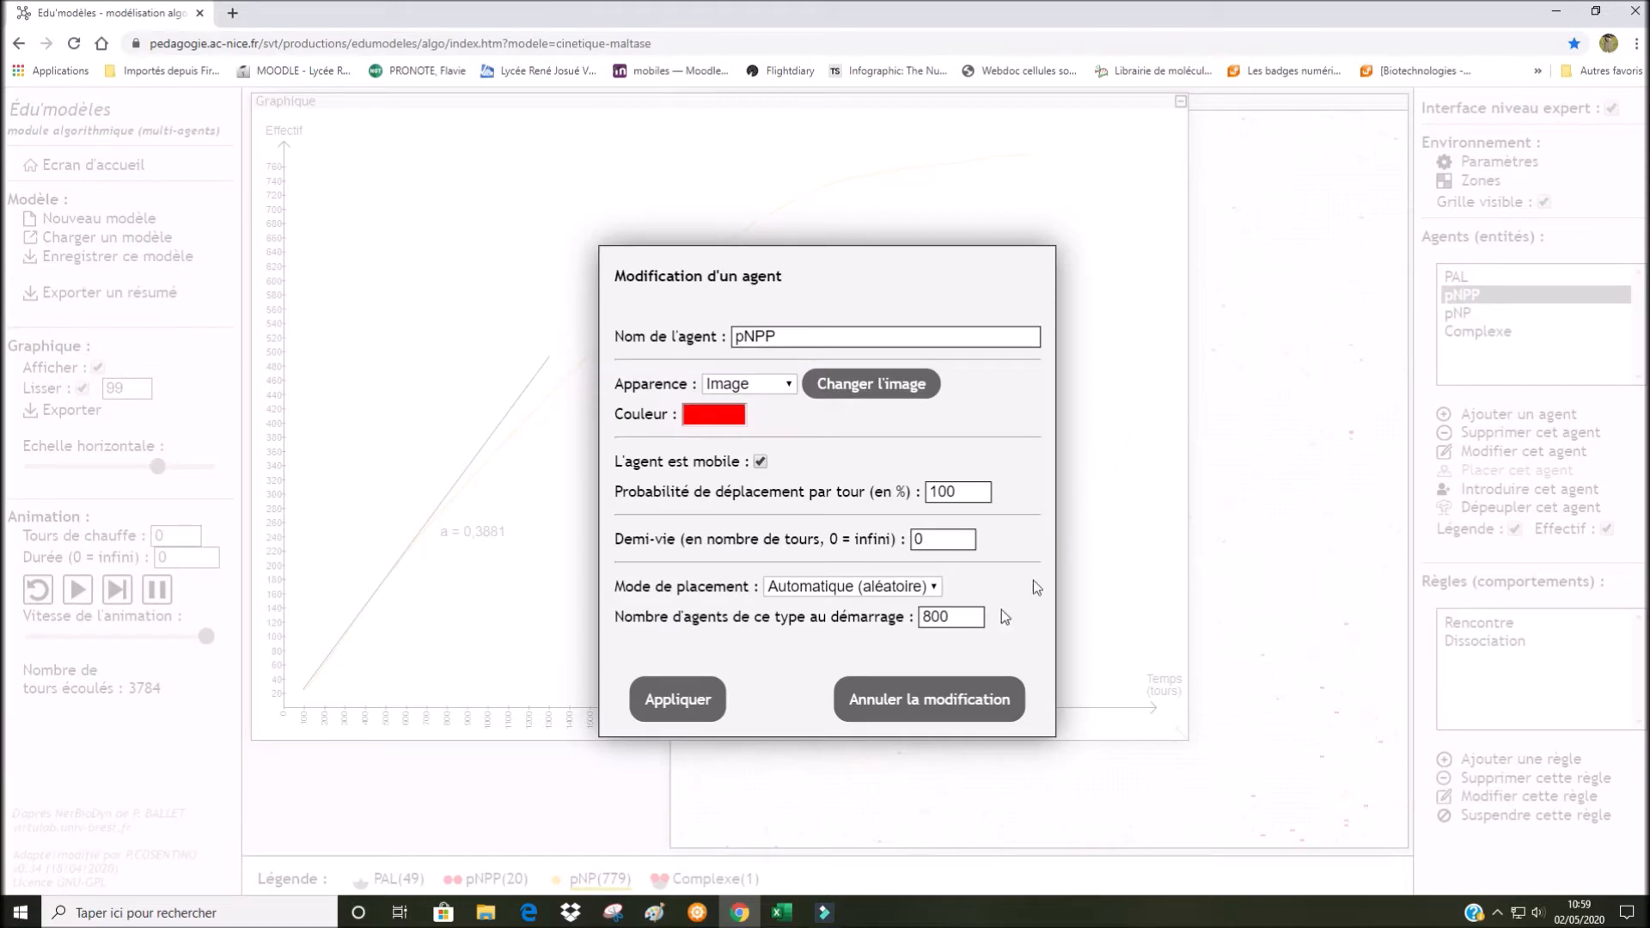
left_click_drag(946, 616, 924, 616)
type("600")
left_click(675, 699)
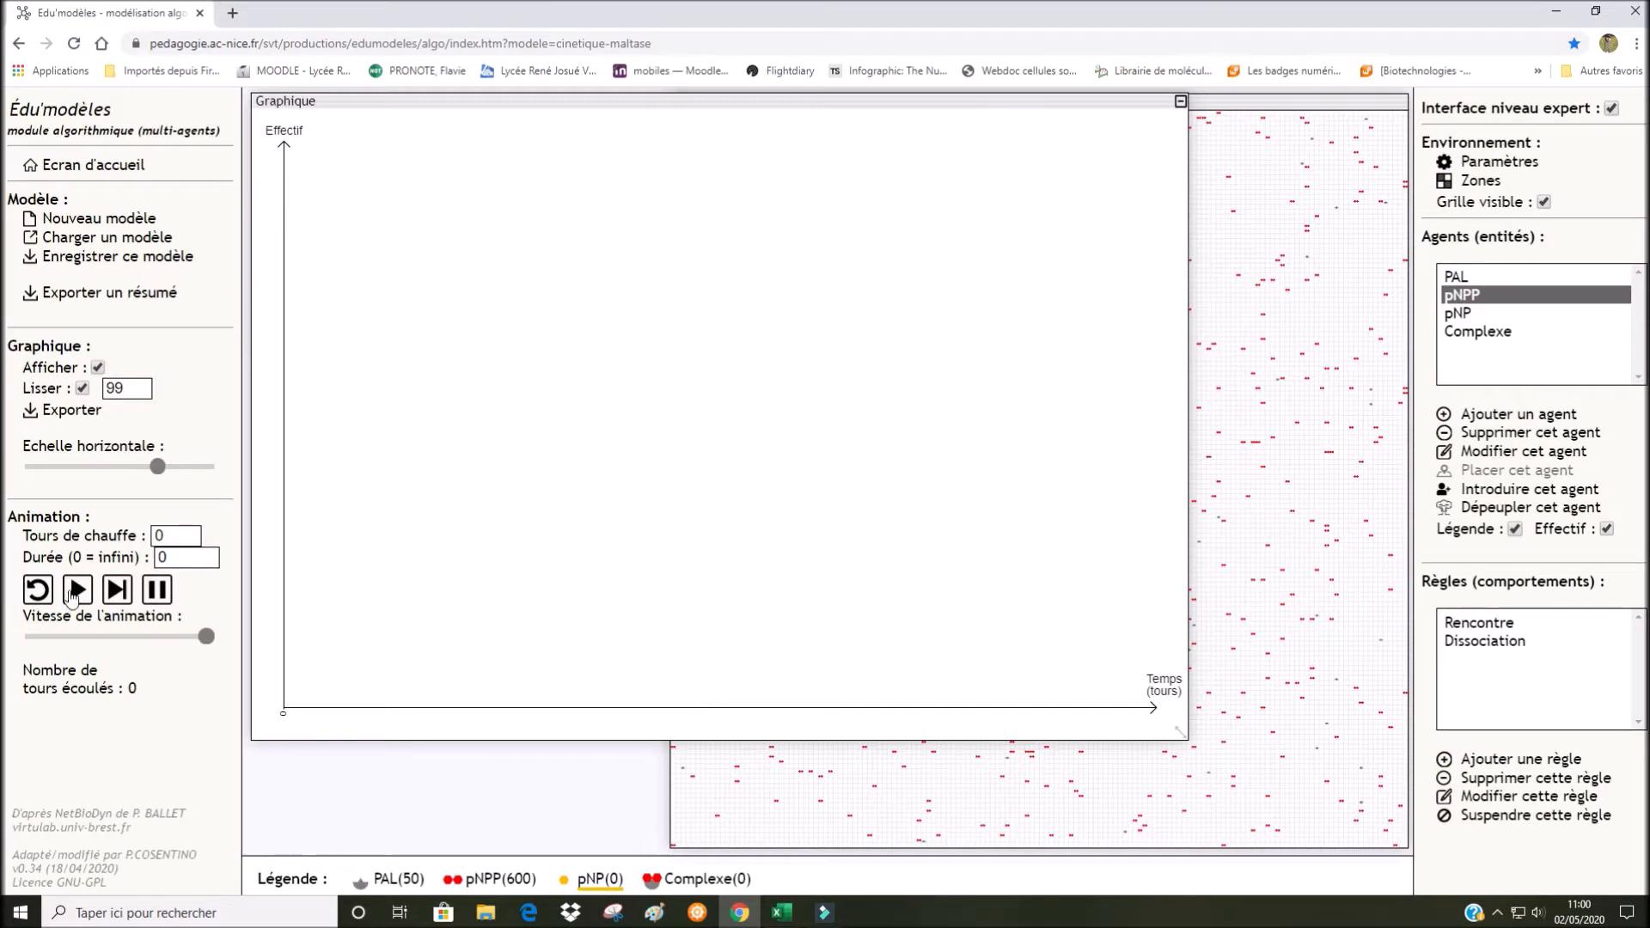
- Run the simulation with the new pNPP amount and adjust the horizontal scale while the pNP curve grows
left_click(76, 593)
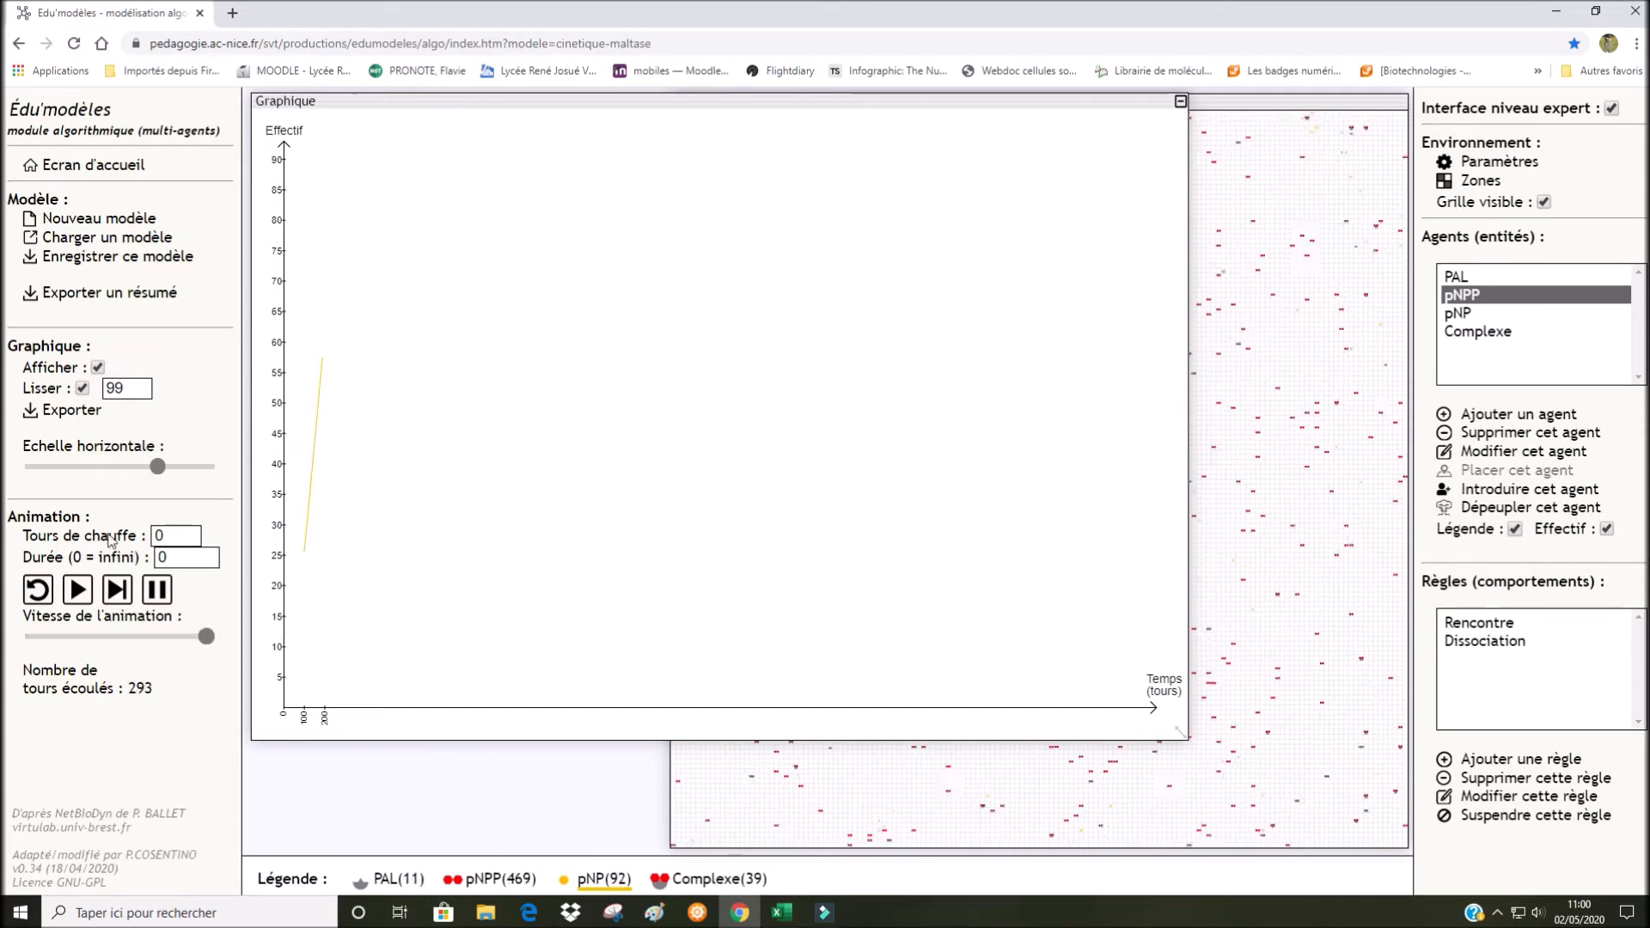
left_click_drag(159, 469, 201, 477)
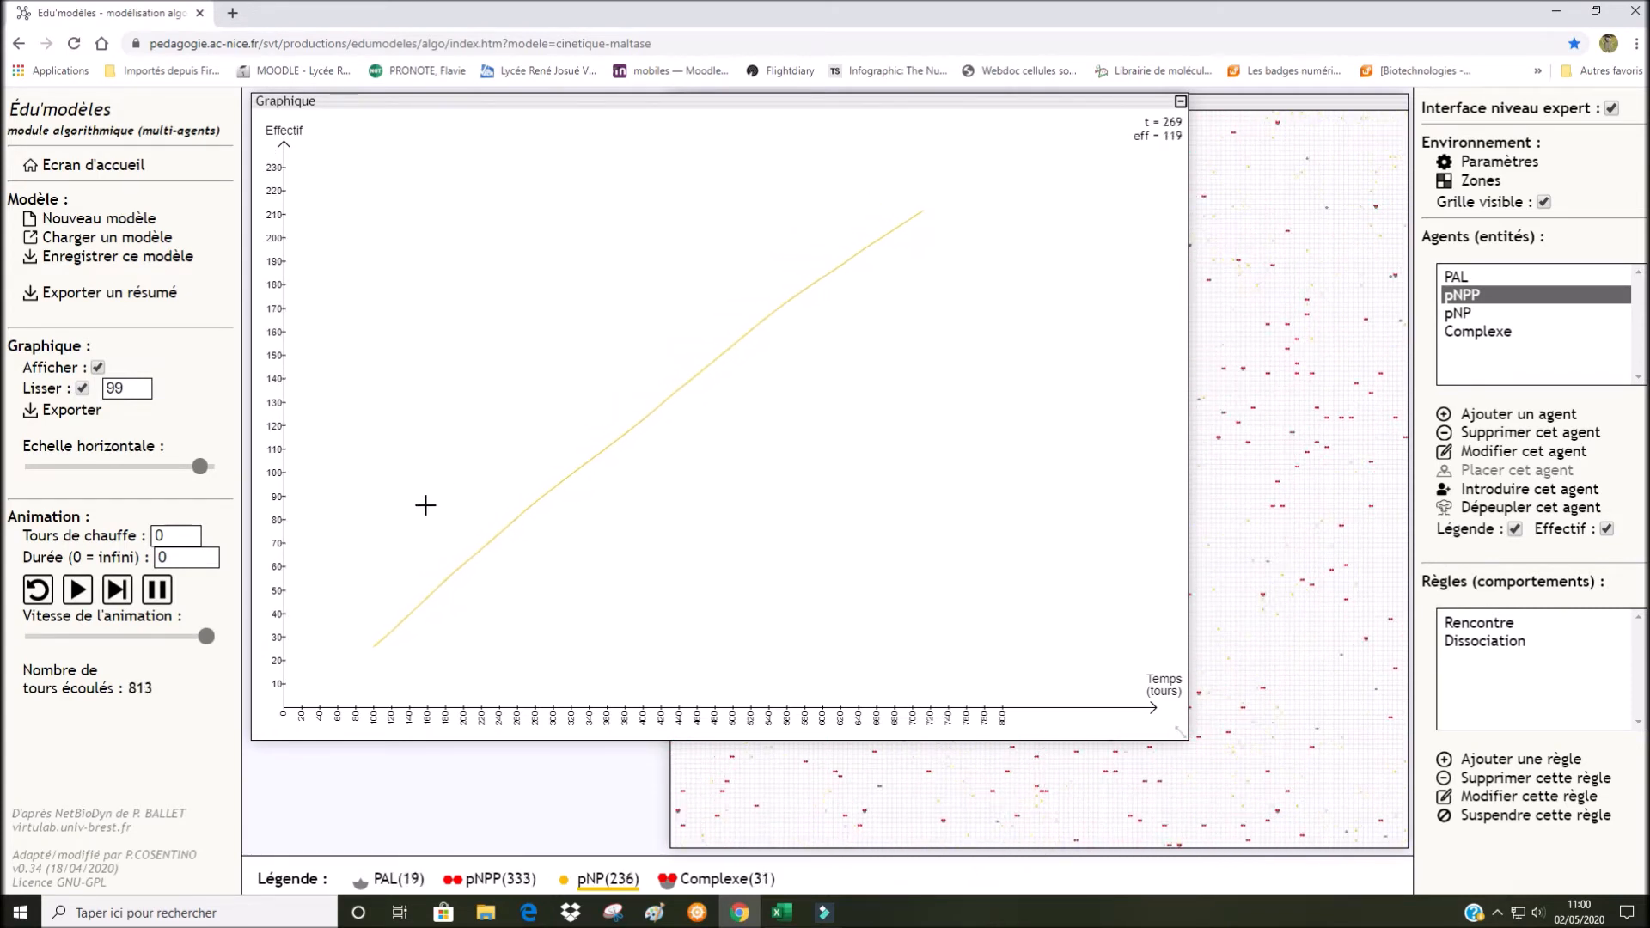
left_click_drag(200, 467, 195, 467)
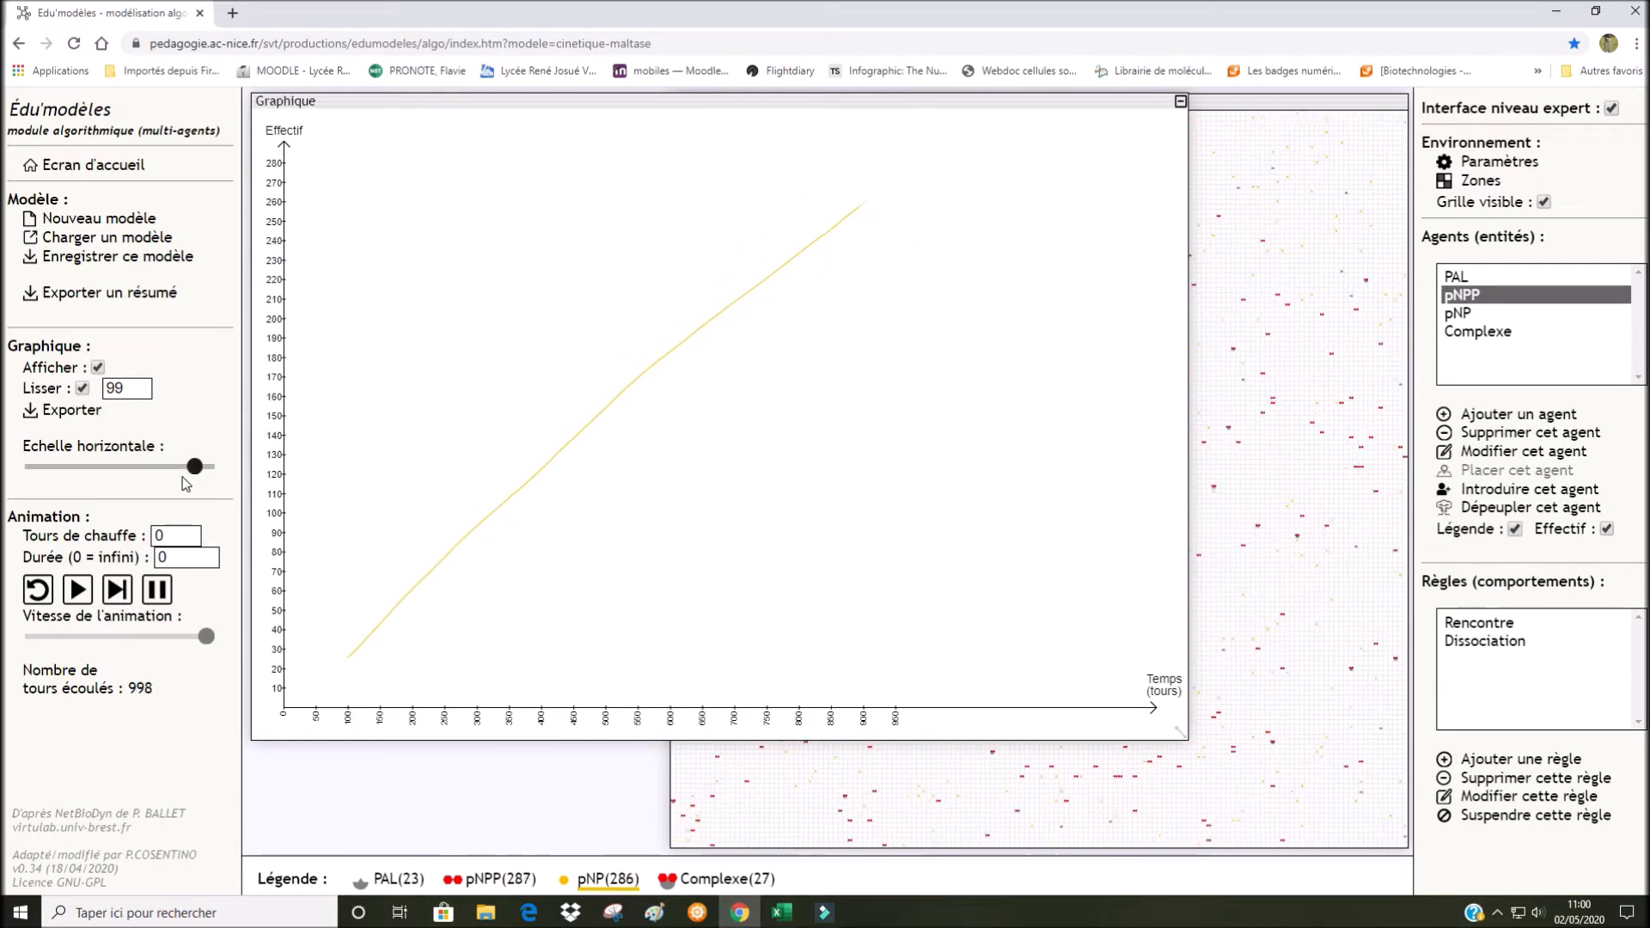
left_click_drag(194, 470, 167, 467)
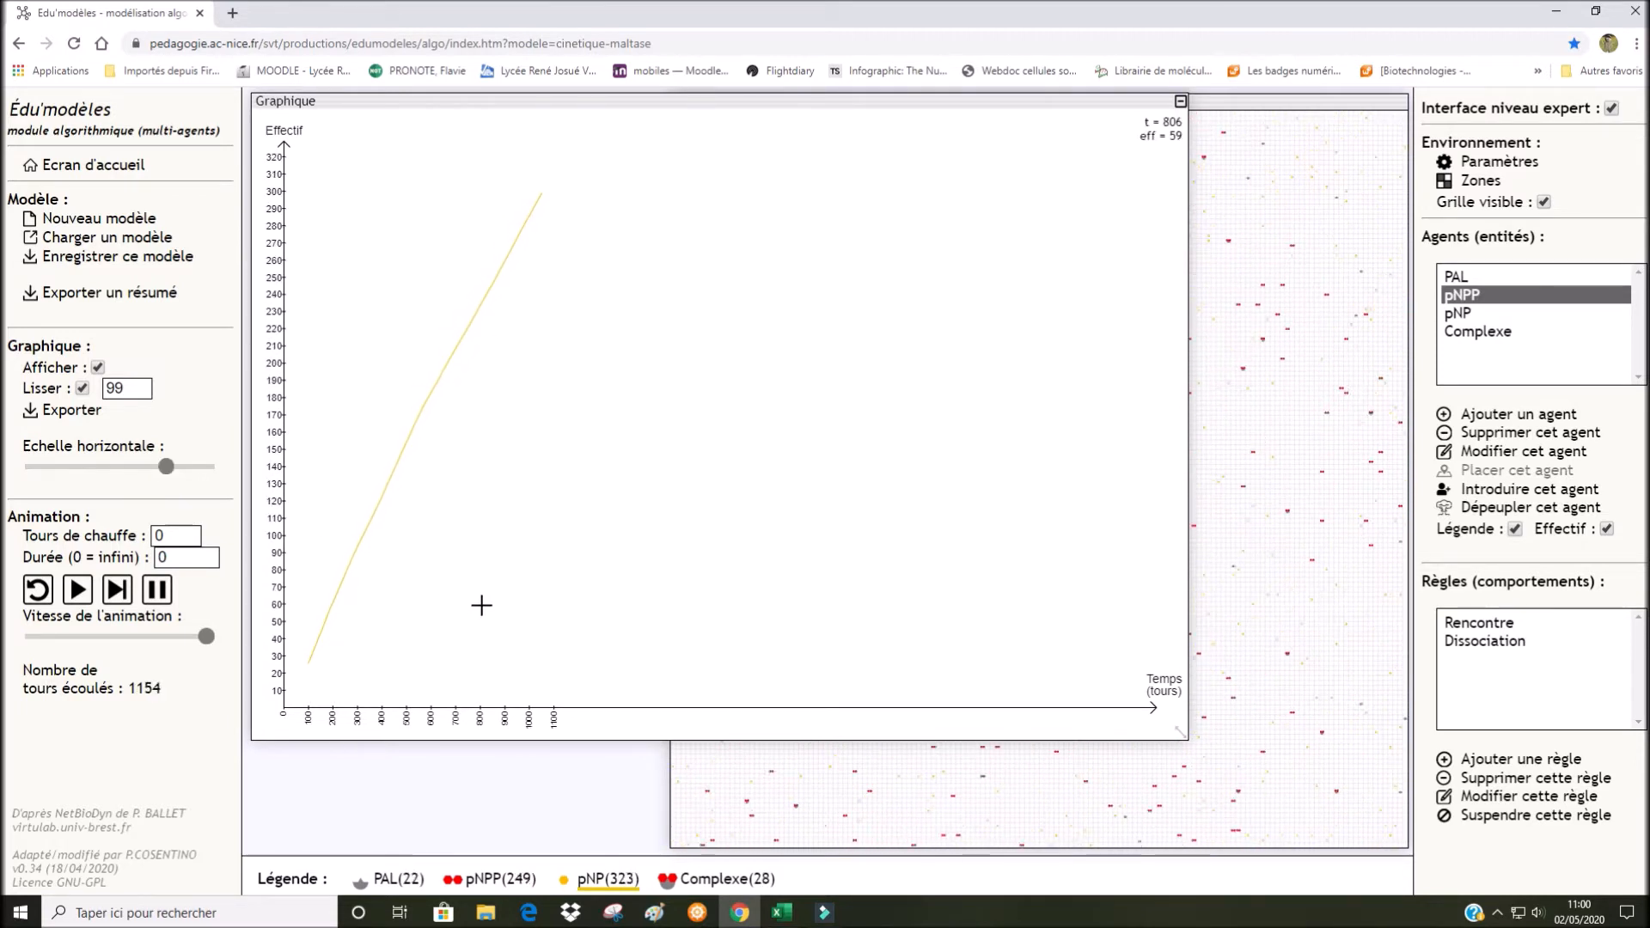
- Pause the simulation, stretch the horizontal scale and draw a tangent along the start of the pNP curve
left_click(155, 593)
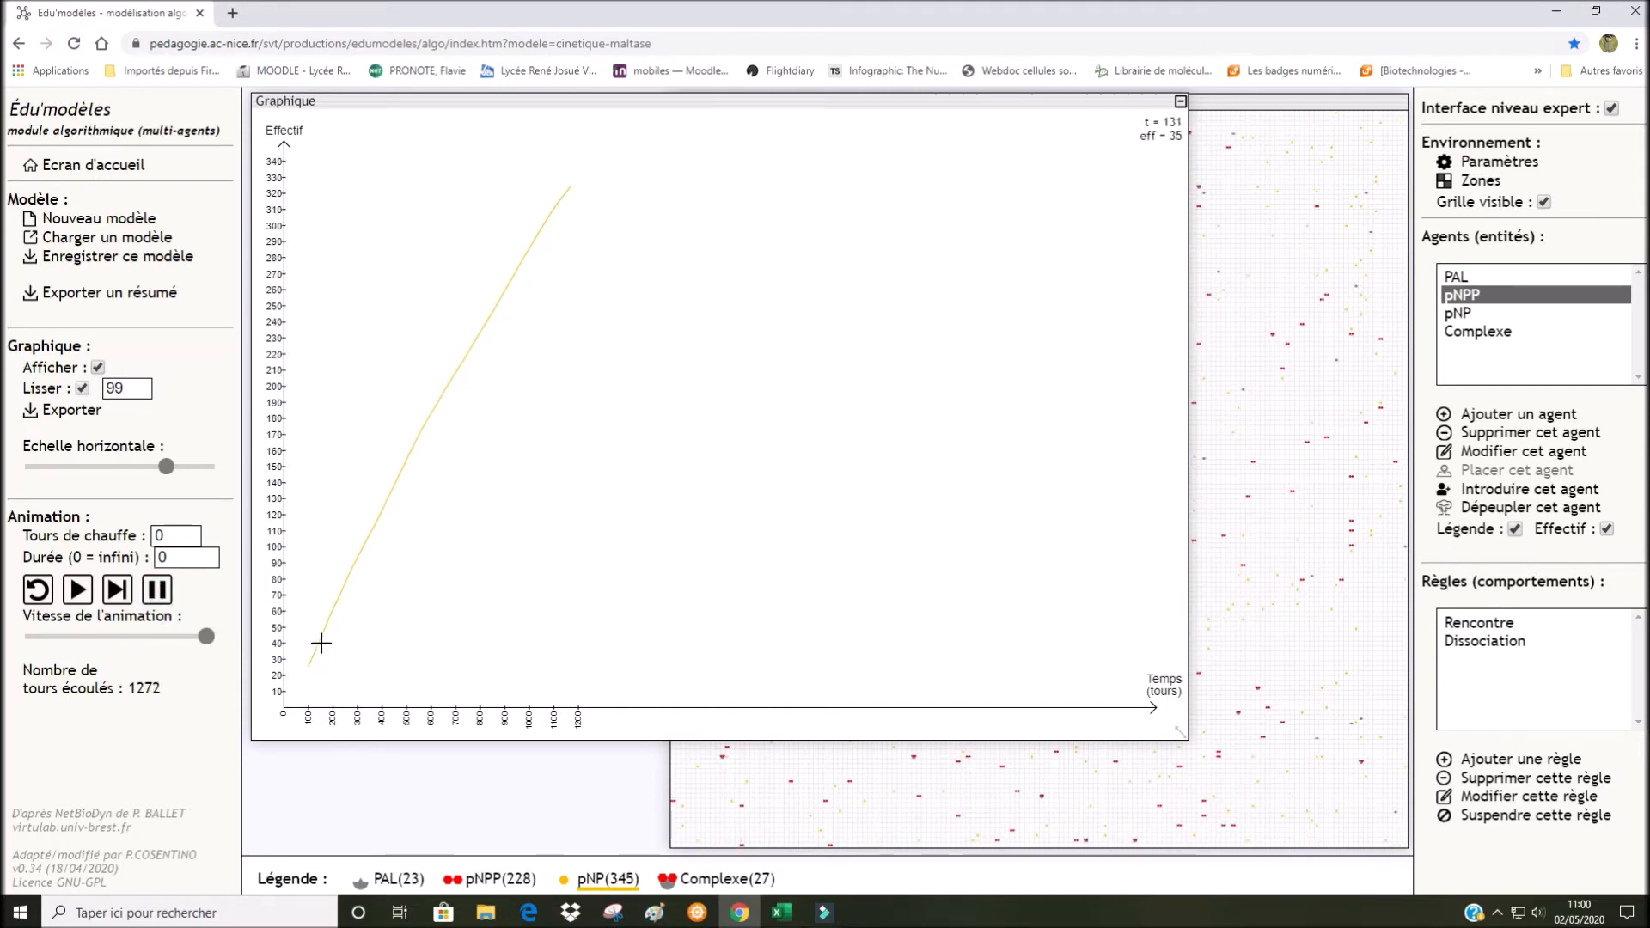
left_click_drag(165, 468, 194, 469)
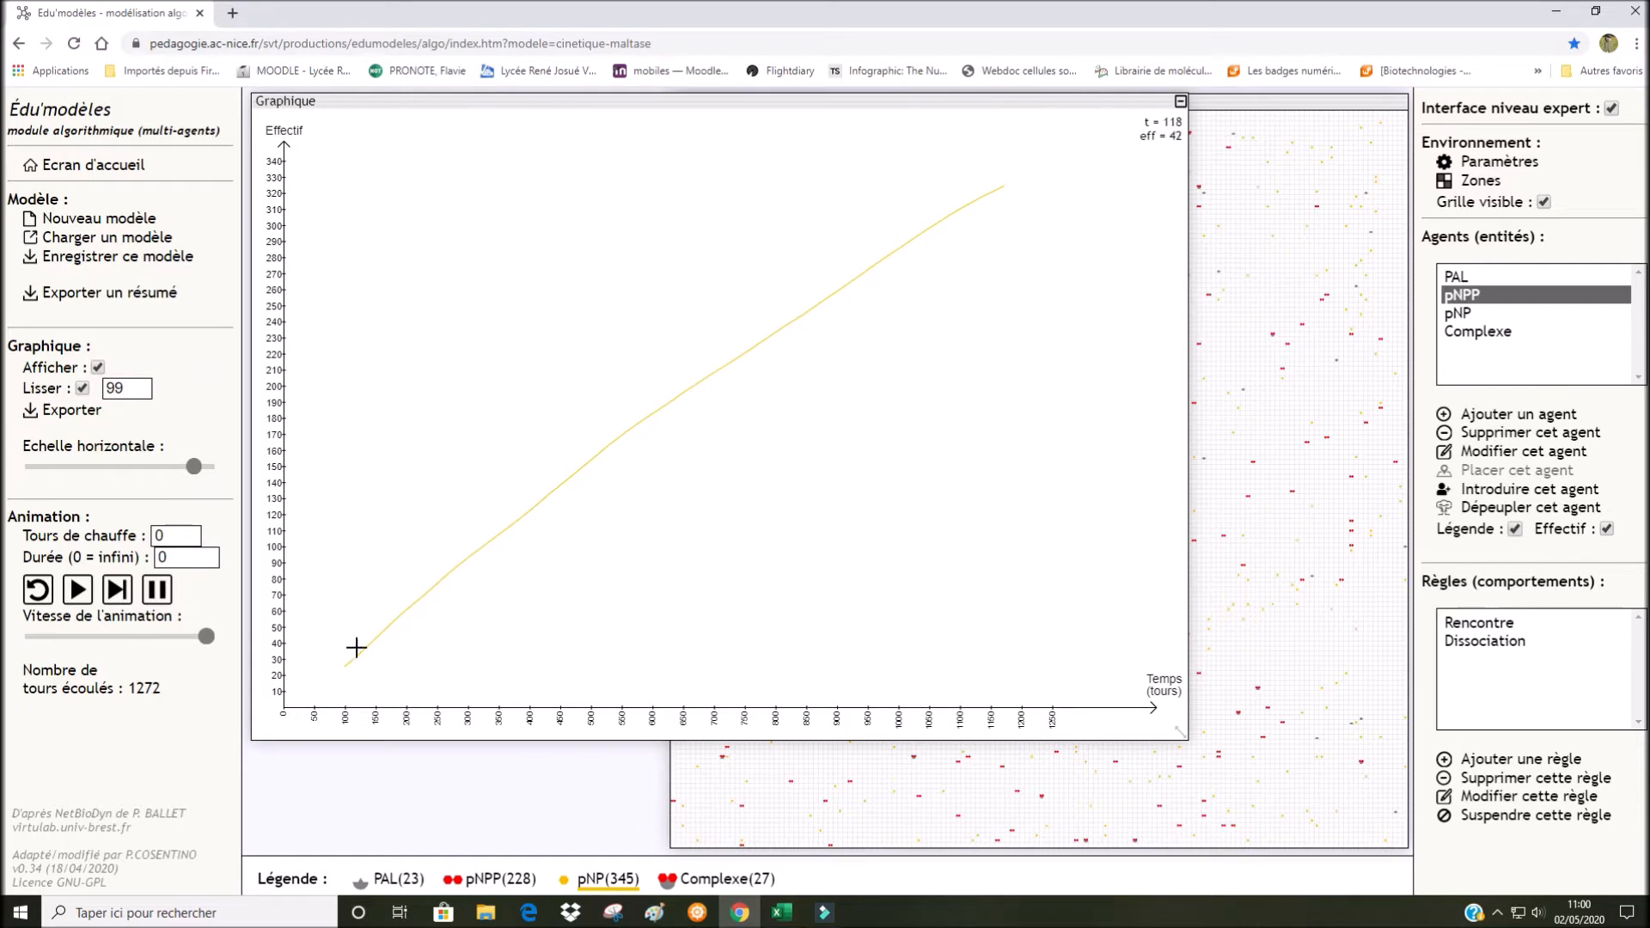
left_click_drag(345, 666, 709, 340)
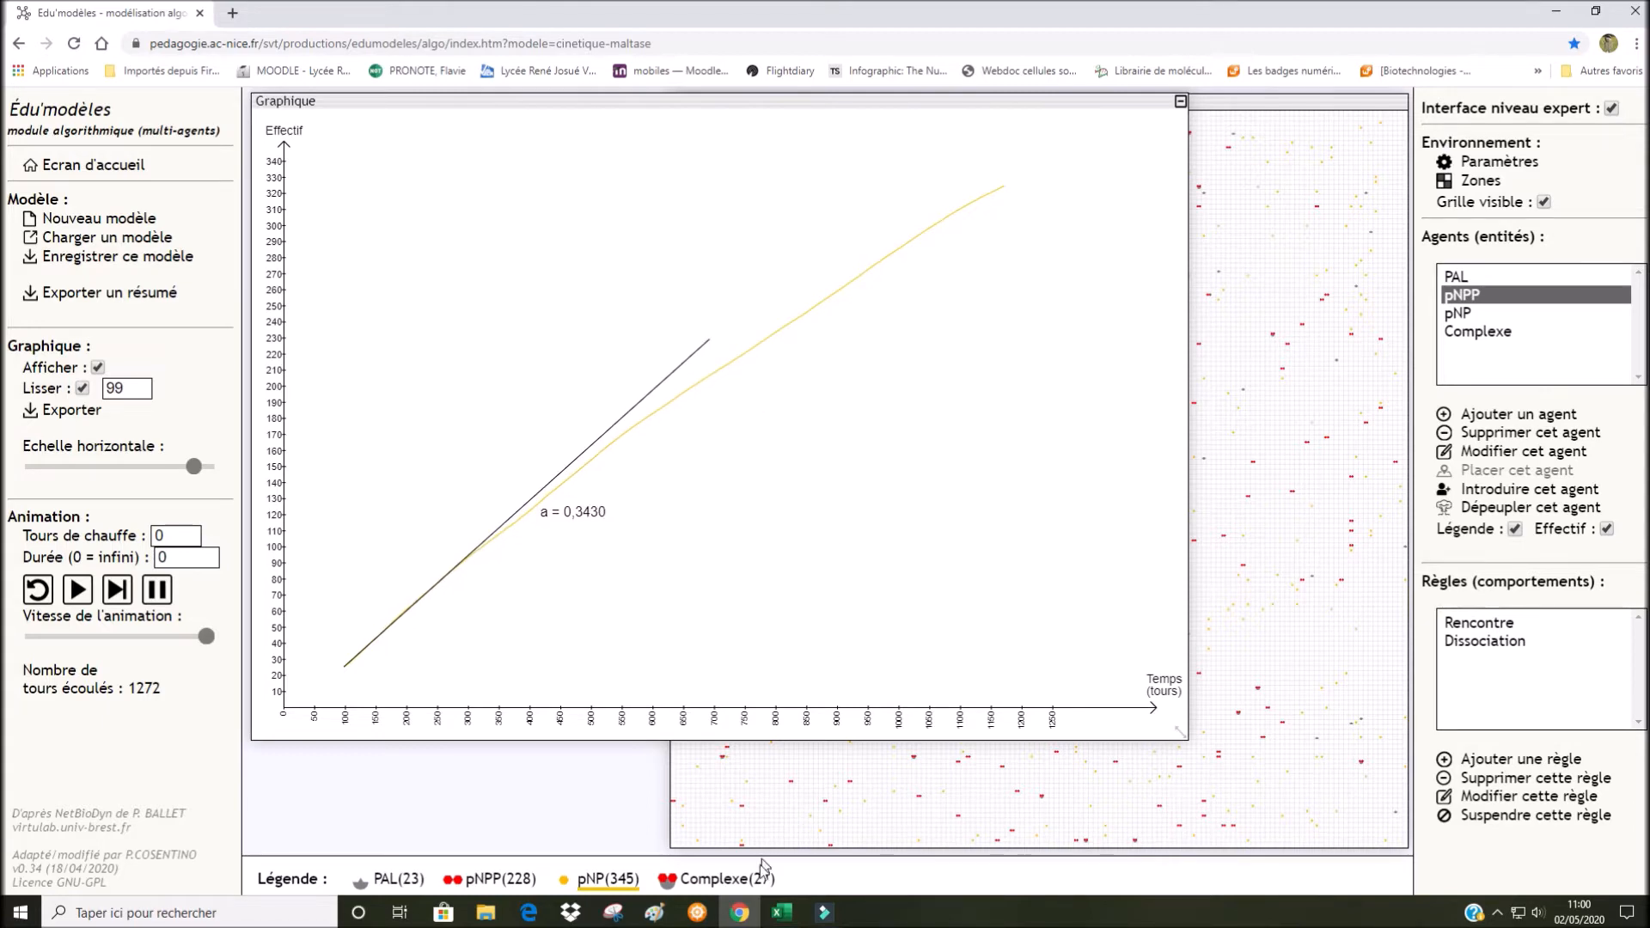
- Switch to the Excel workbook and enter 0,3430 as the vi value for the 600 pNPG concentration
left_click(782, 912)
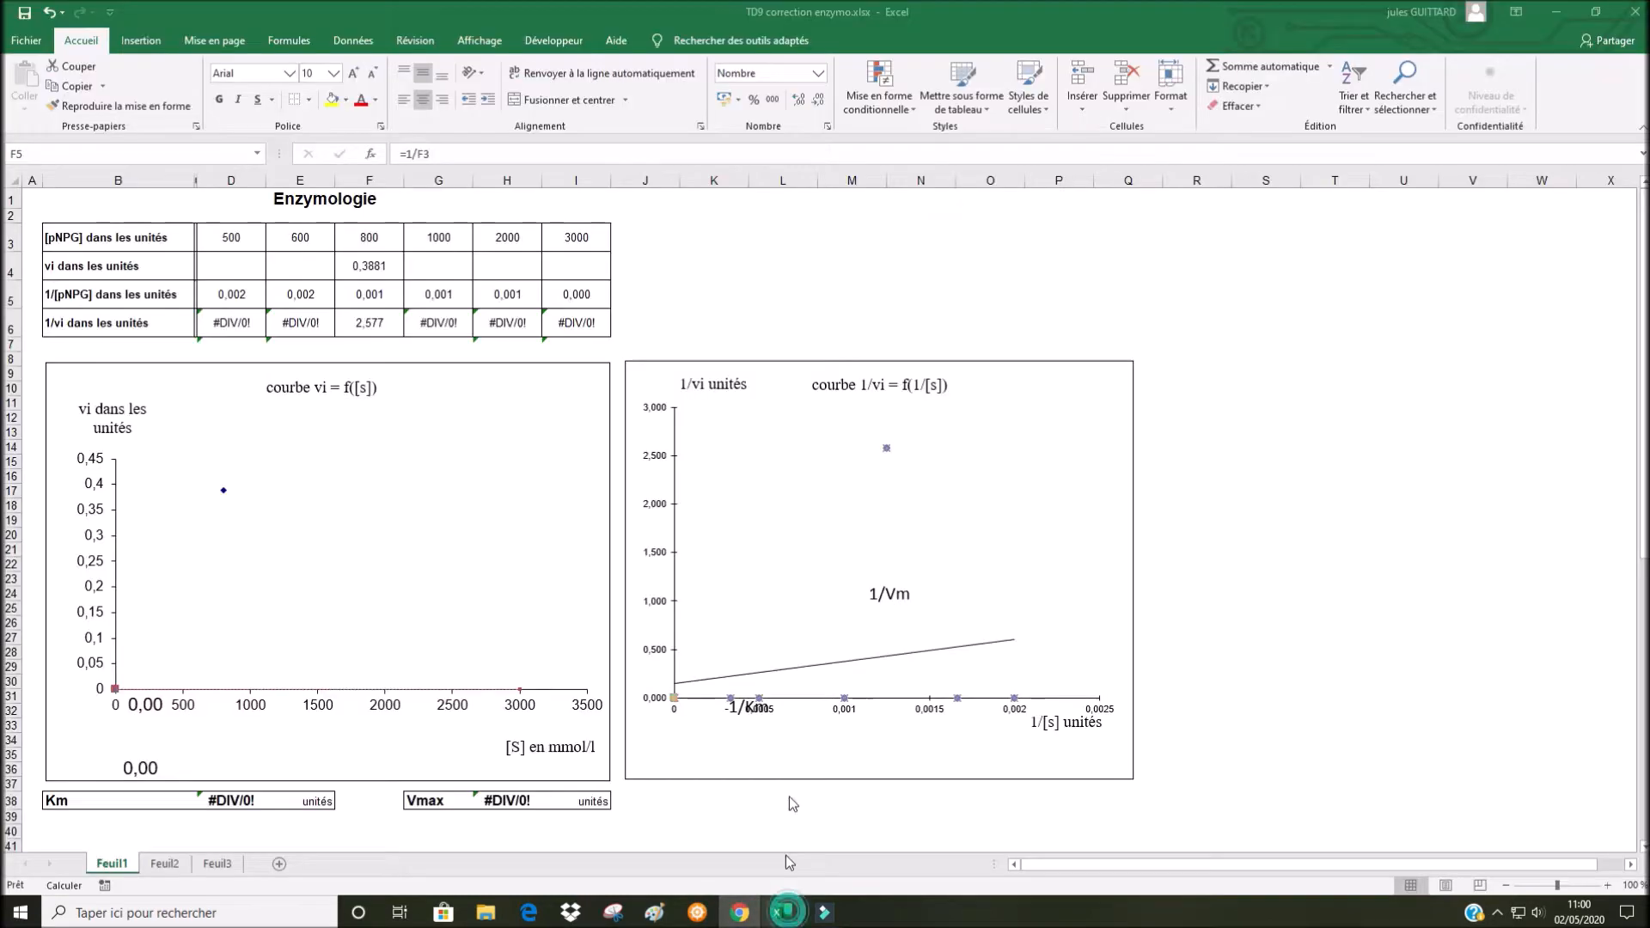
left_click(313, 267)
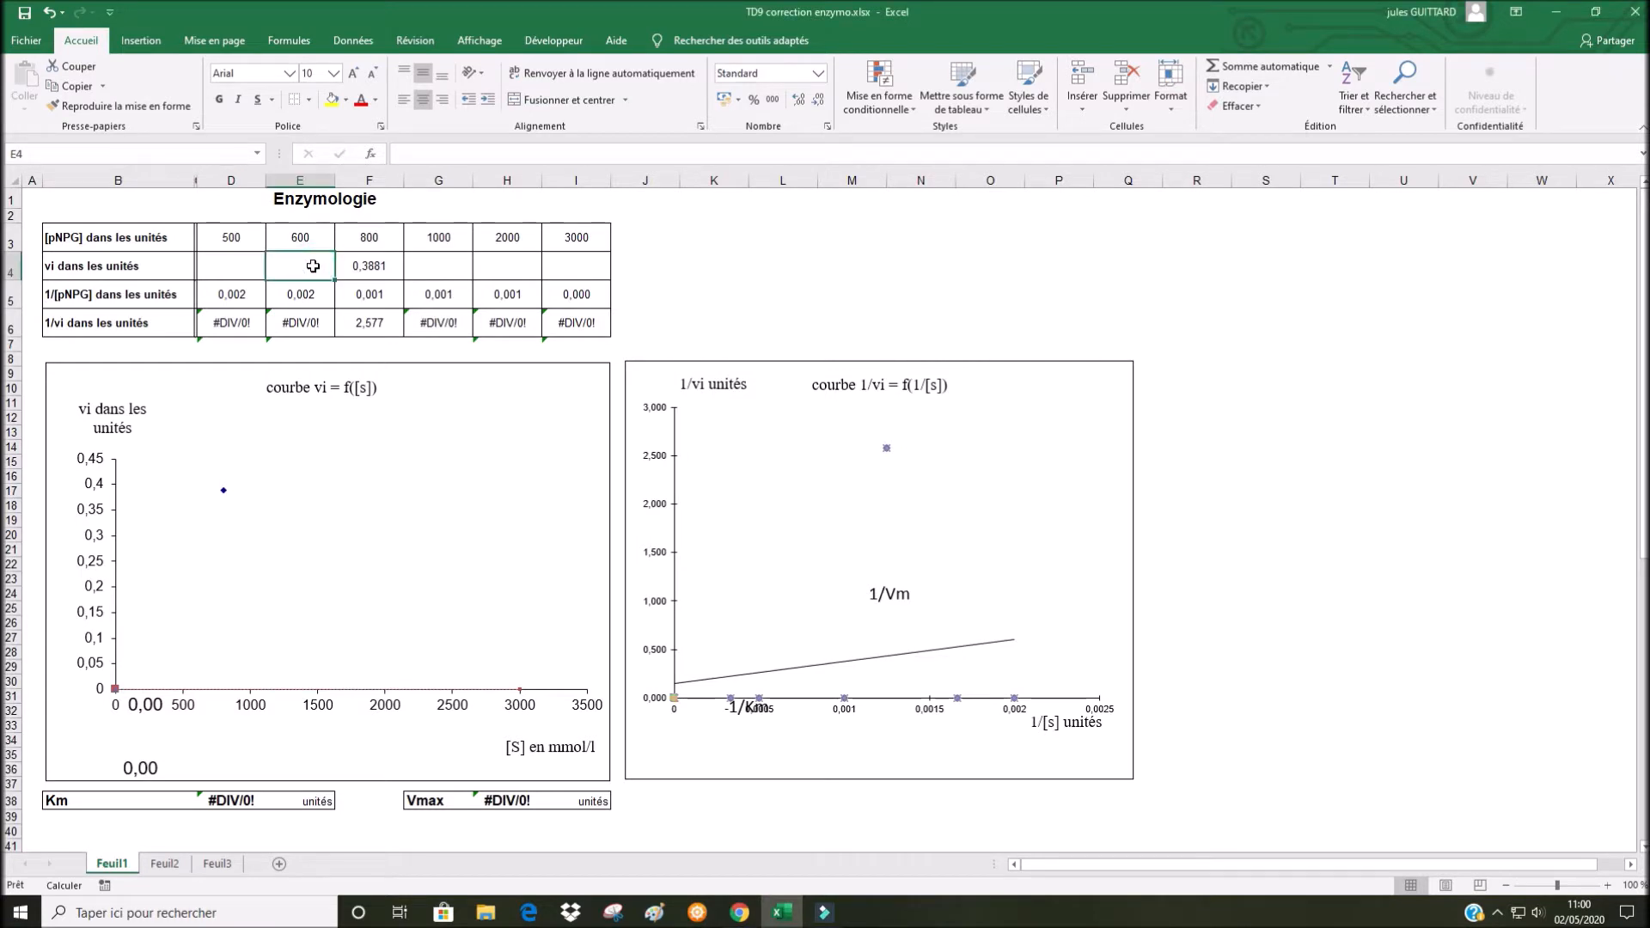
type("0,")
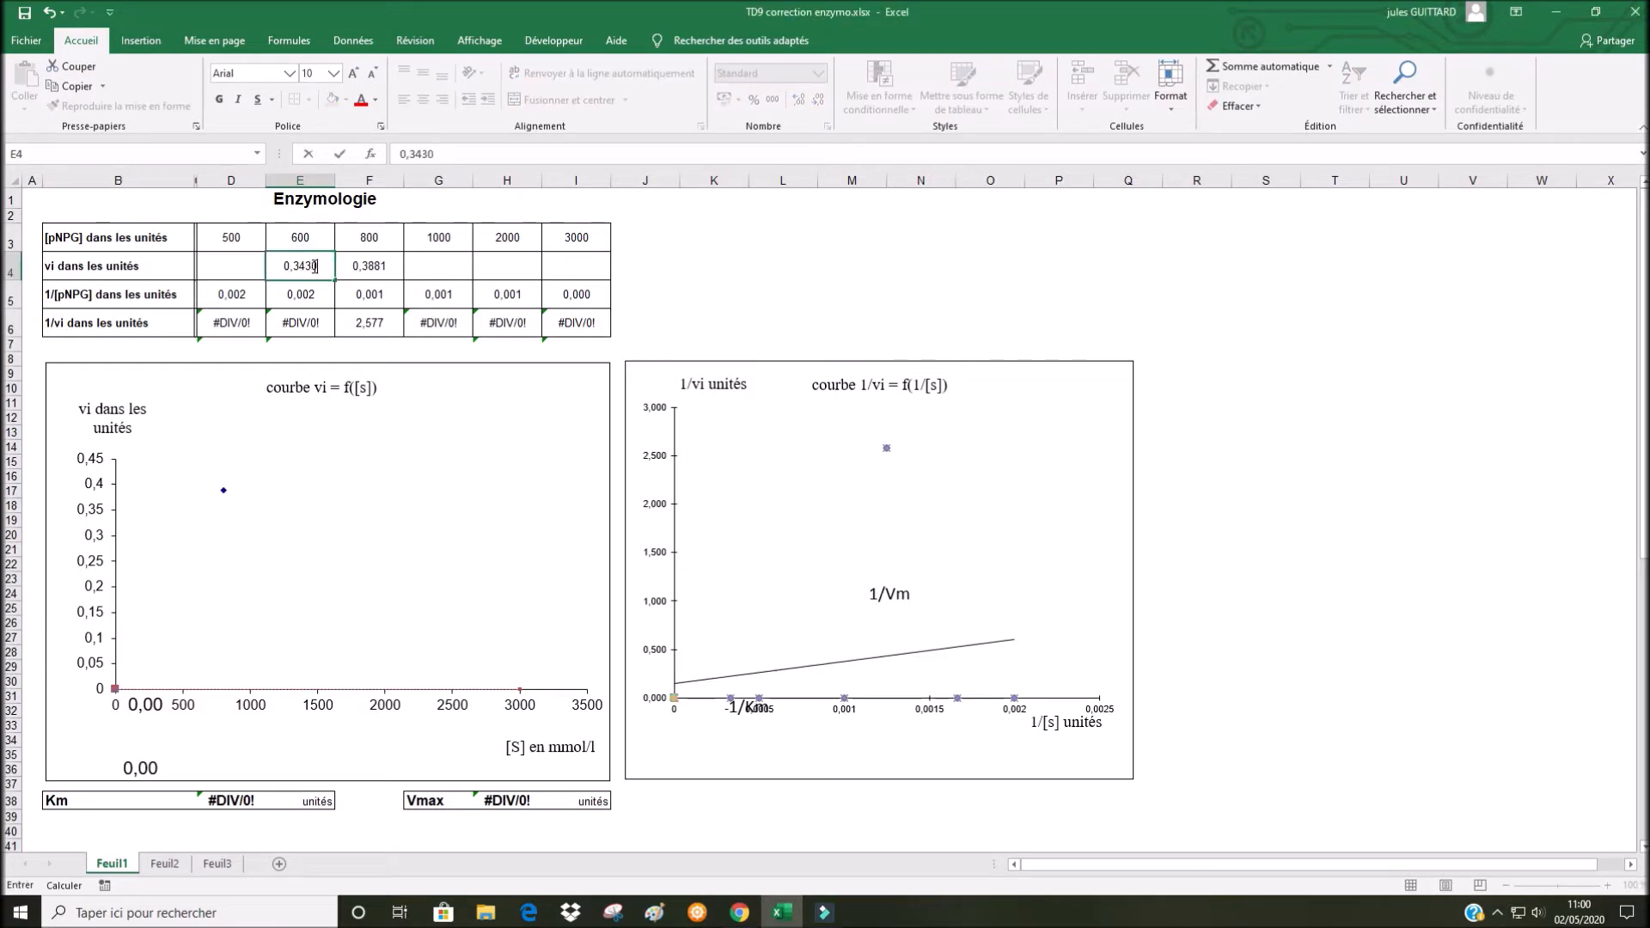
type("3430")
key("Return")
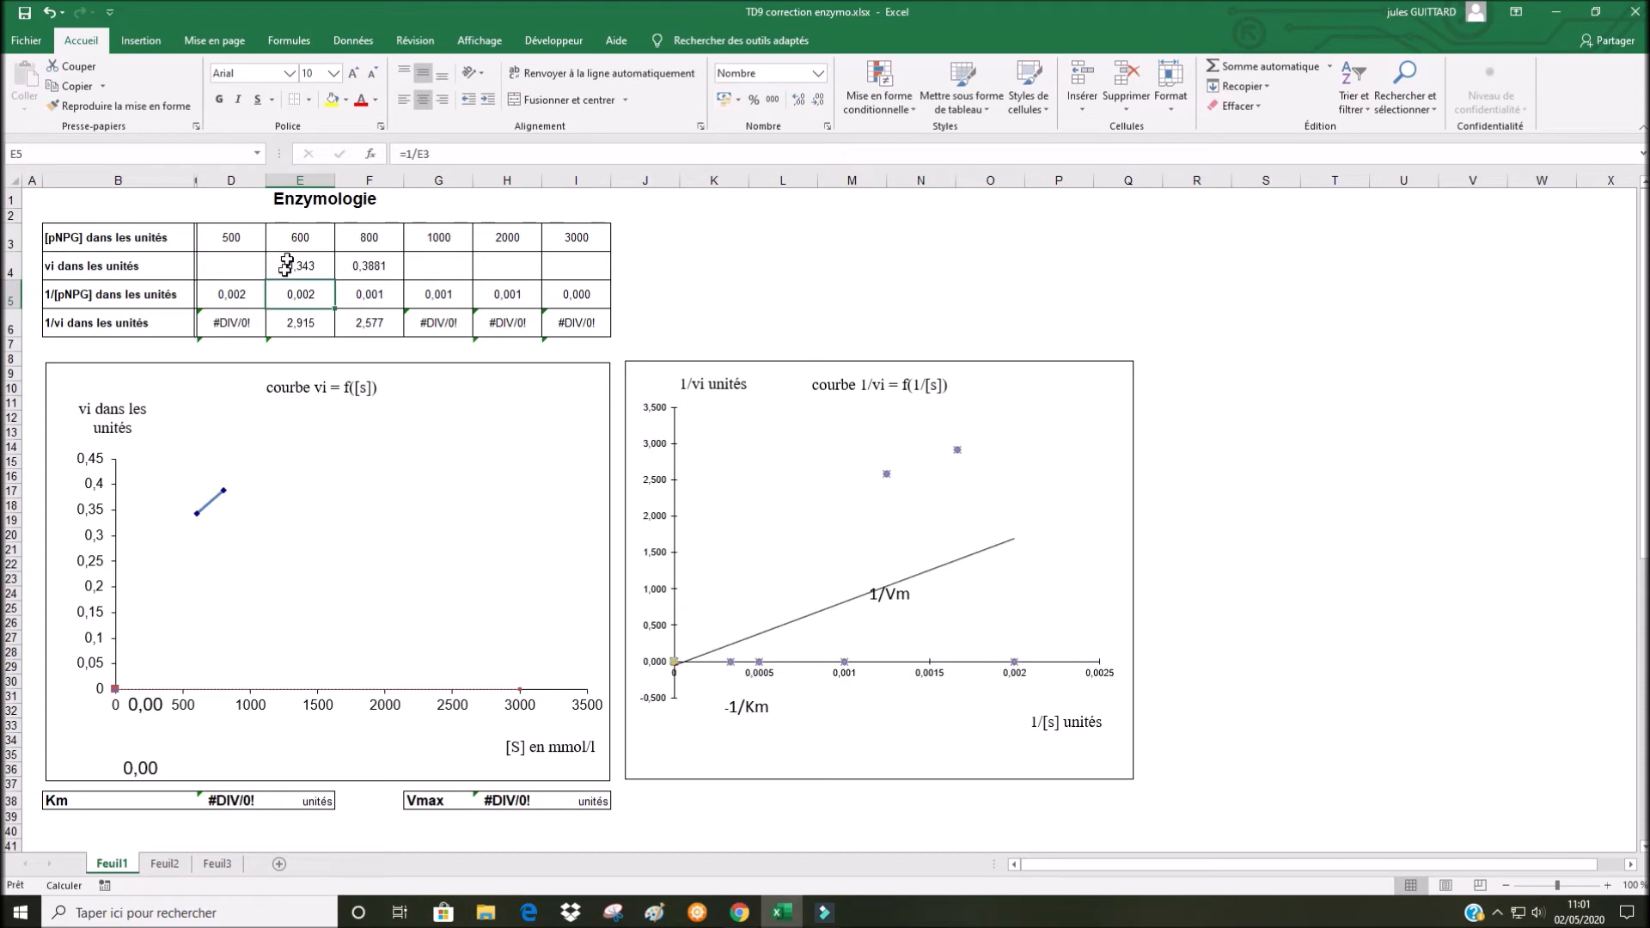
- Switch back to Édu'modèles in Chrome and set the starting number of pNPP agents to 500
left_click(753, 924)
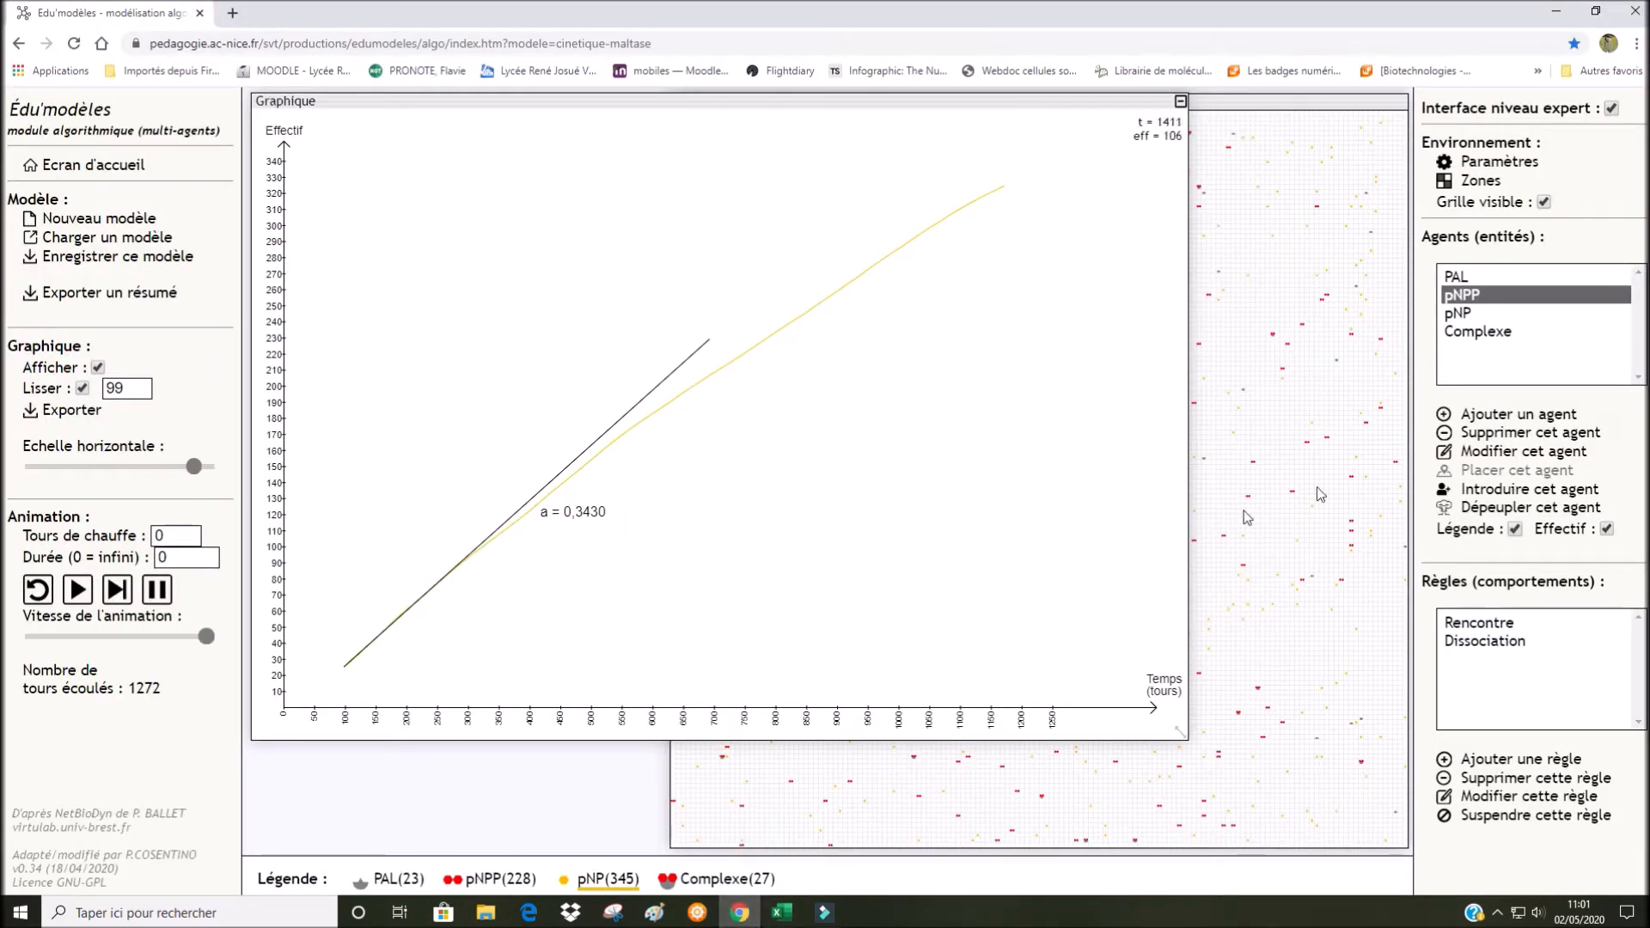
double_click(1461, 298)
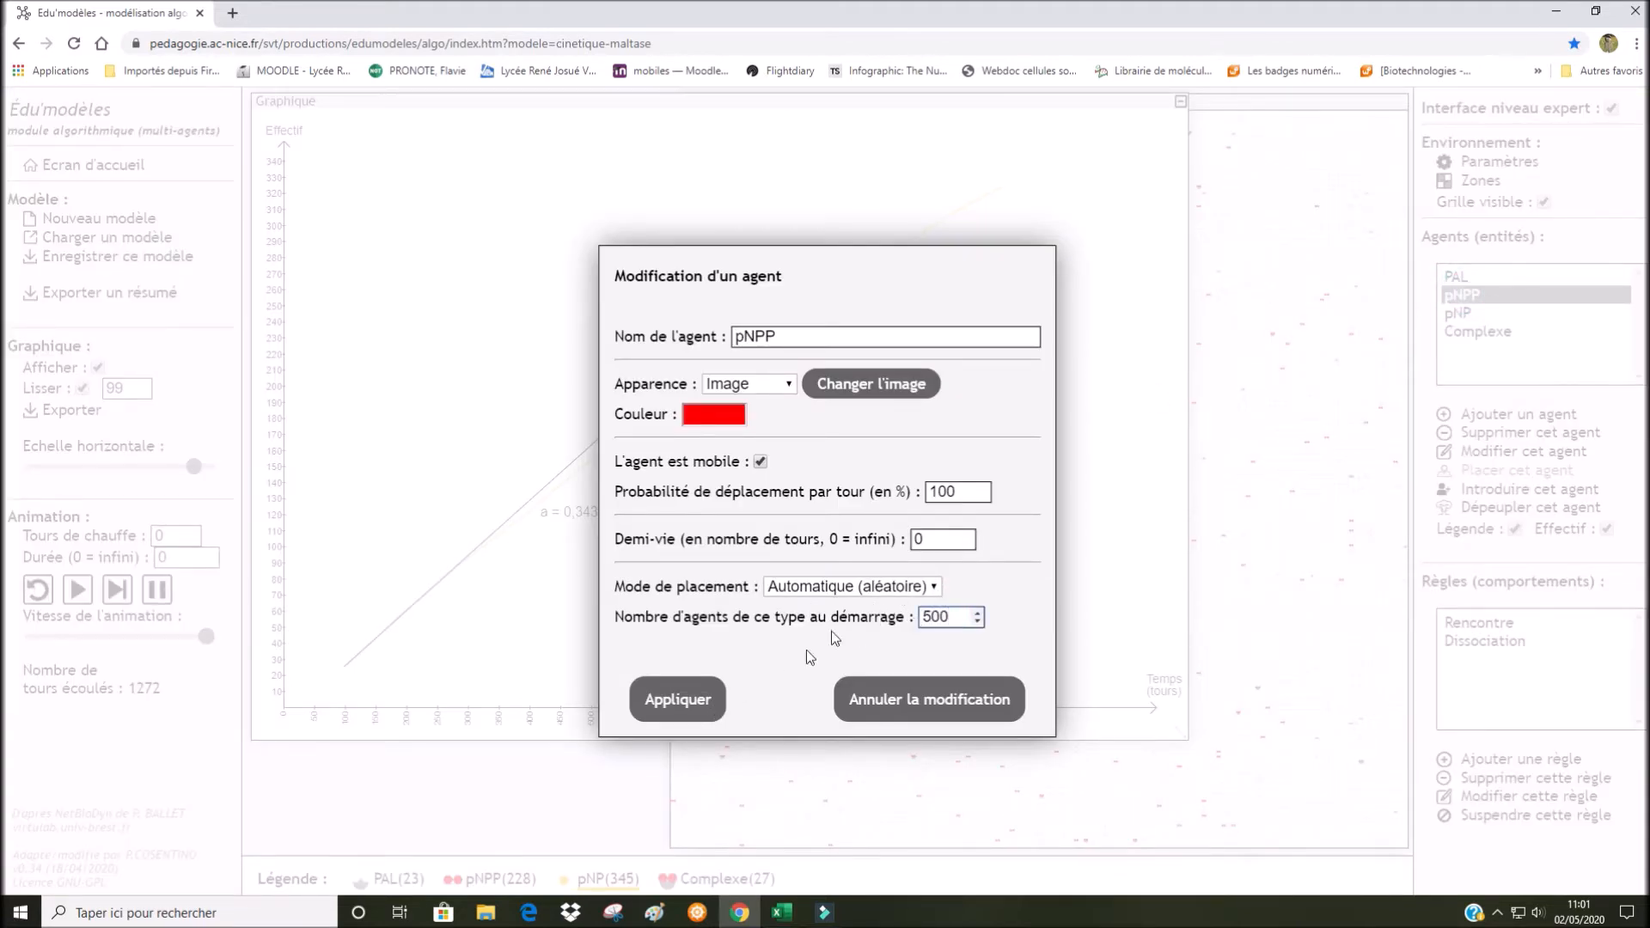
left_click(683, 700)
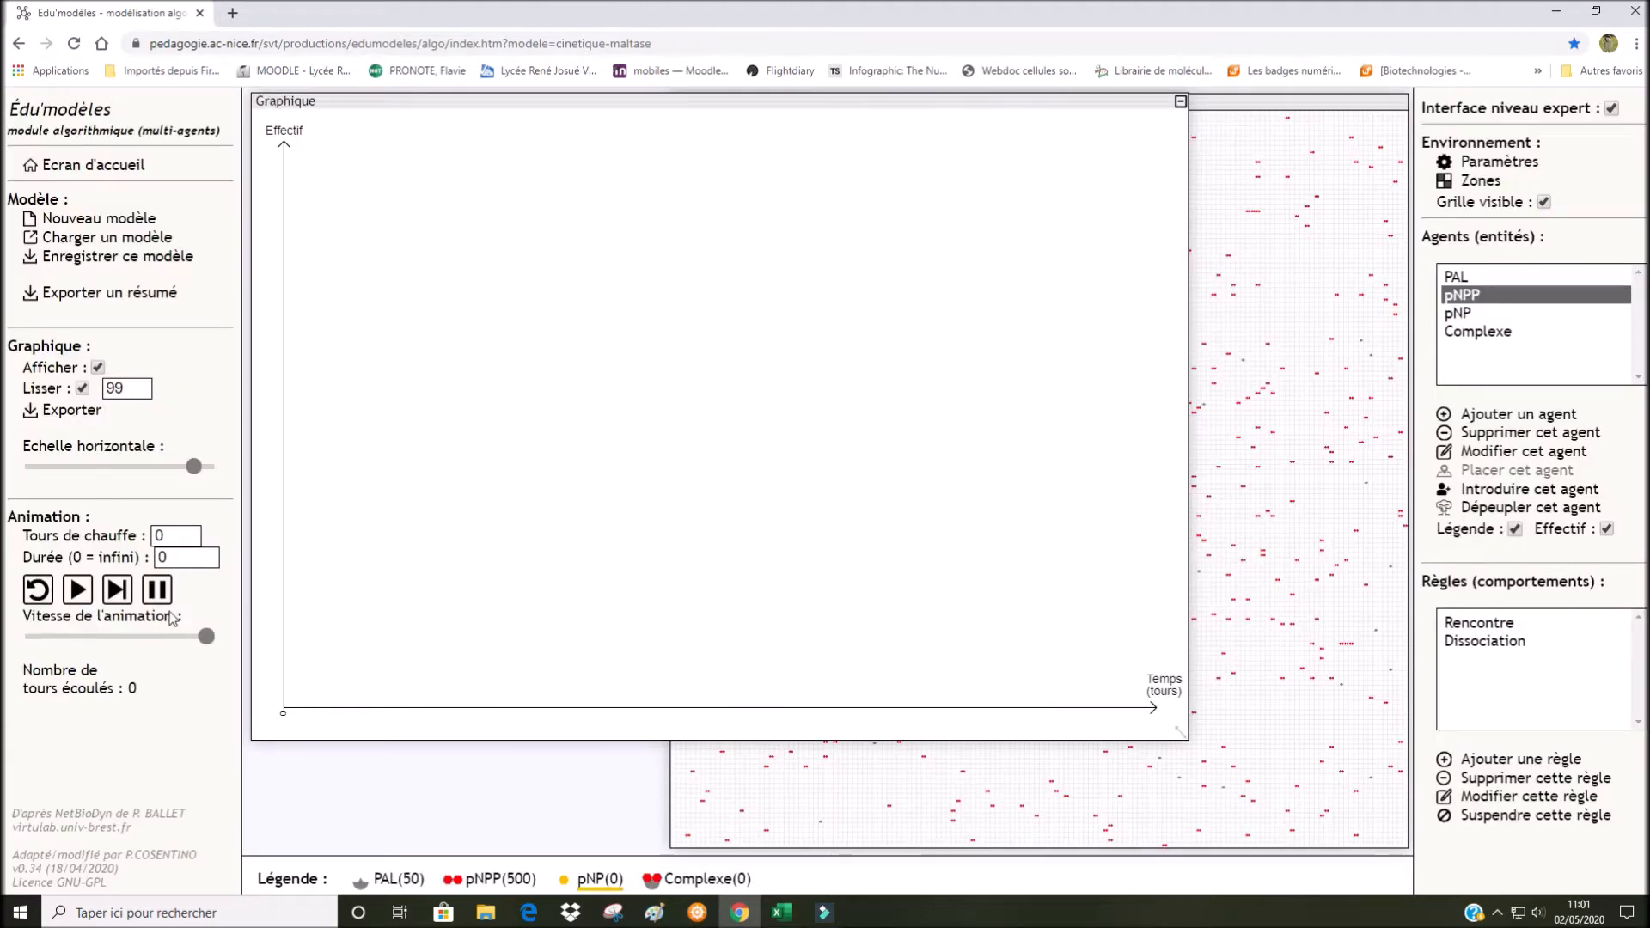
- Start the simulation with 500 pNPP agents, shrinking the graph window to view the environment and enlarging it again
left_click(76, 596)
left_click_drag(1180, 733, 722, 580)
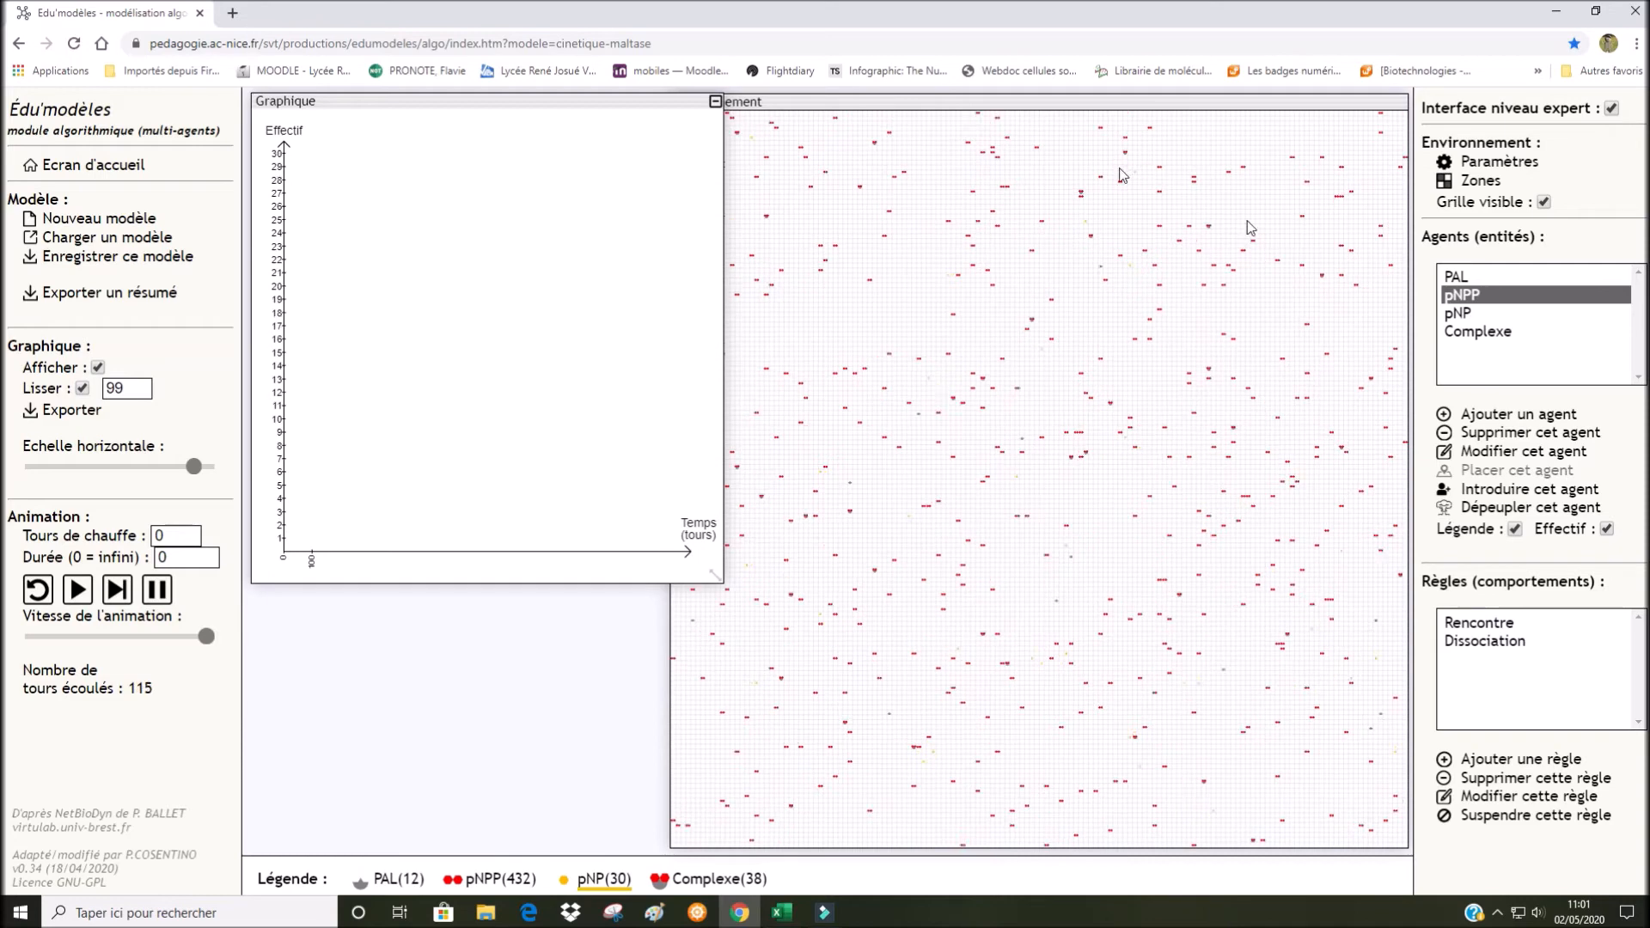
left_click_drag(719, 578, 1281, 758)
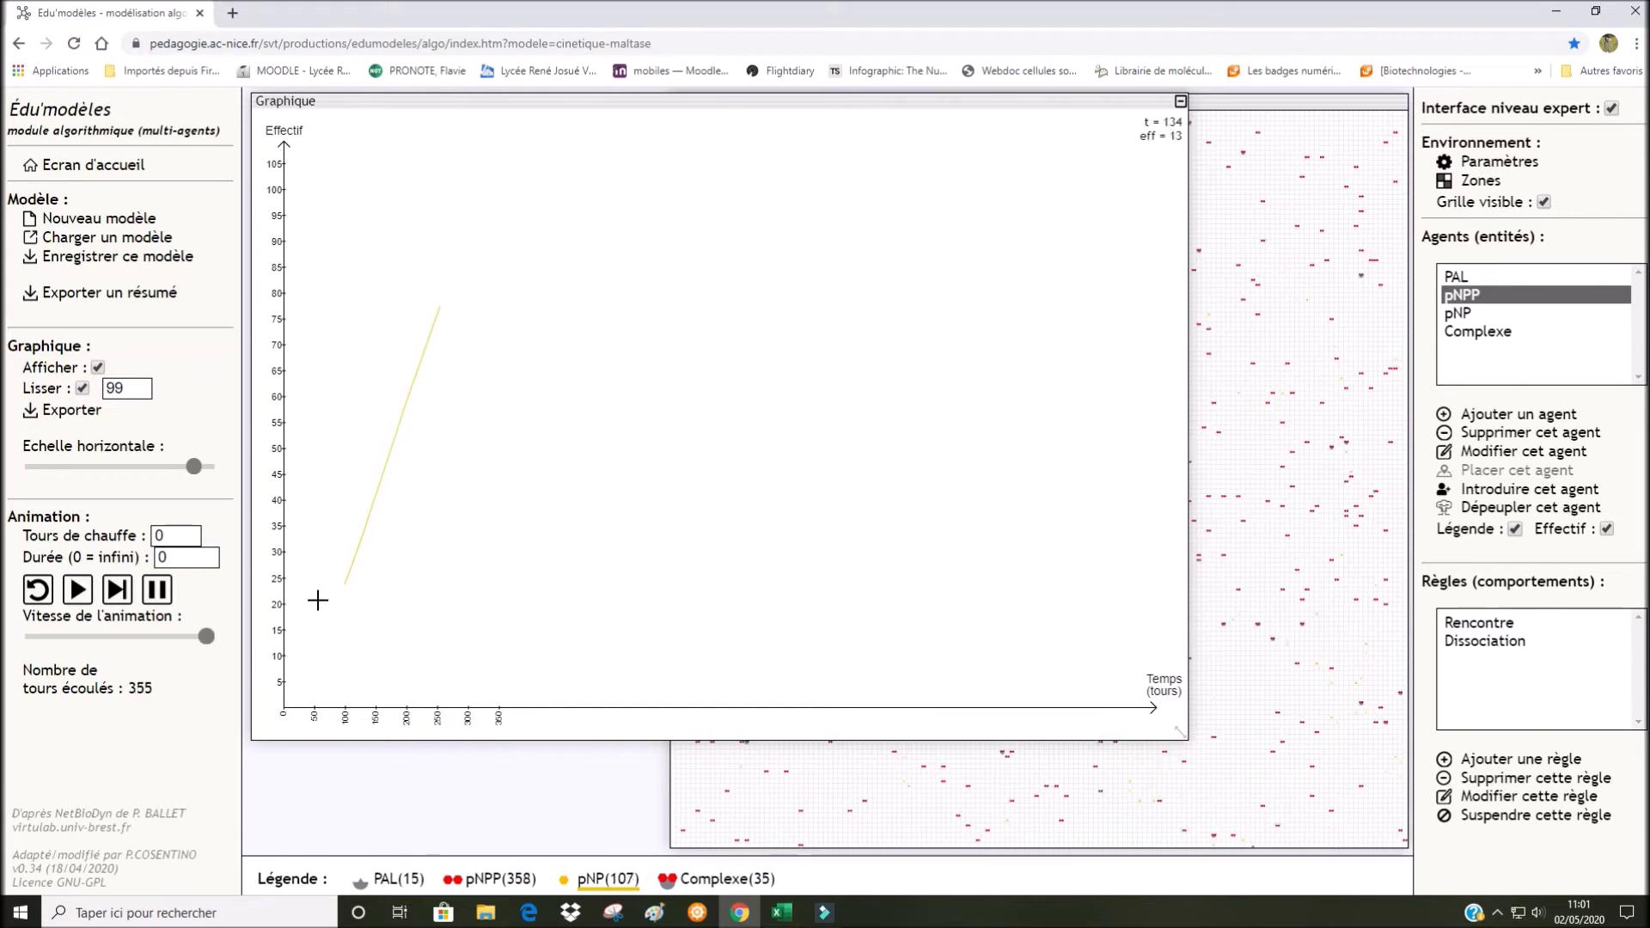
- Adjust the graph's horizontal scale, pause the simulation and draw a tangent along the start of the 500-agent run's pNP curve
left_click_drag(194, 466, 200, 465)
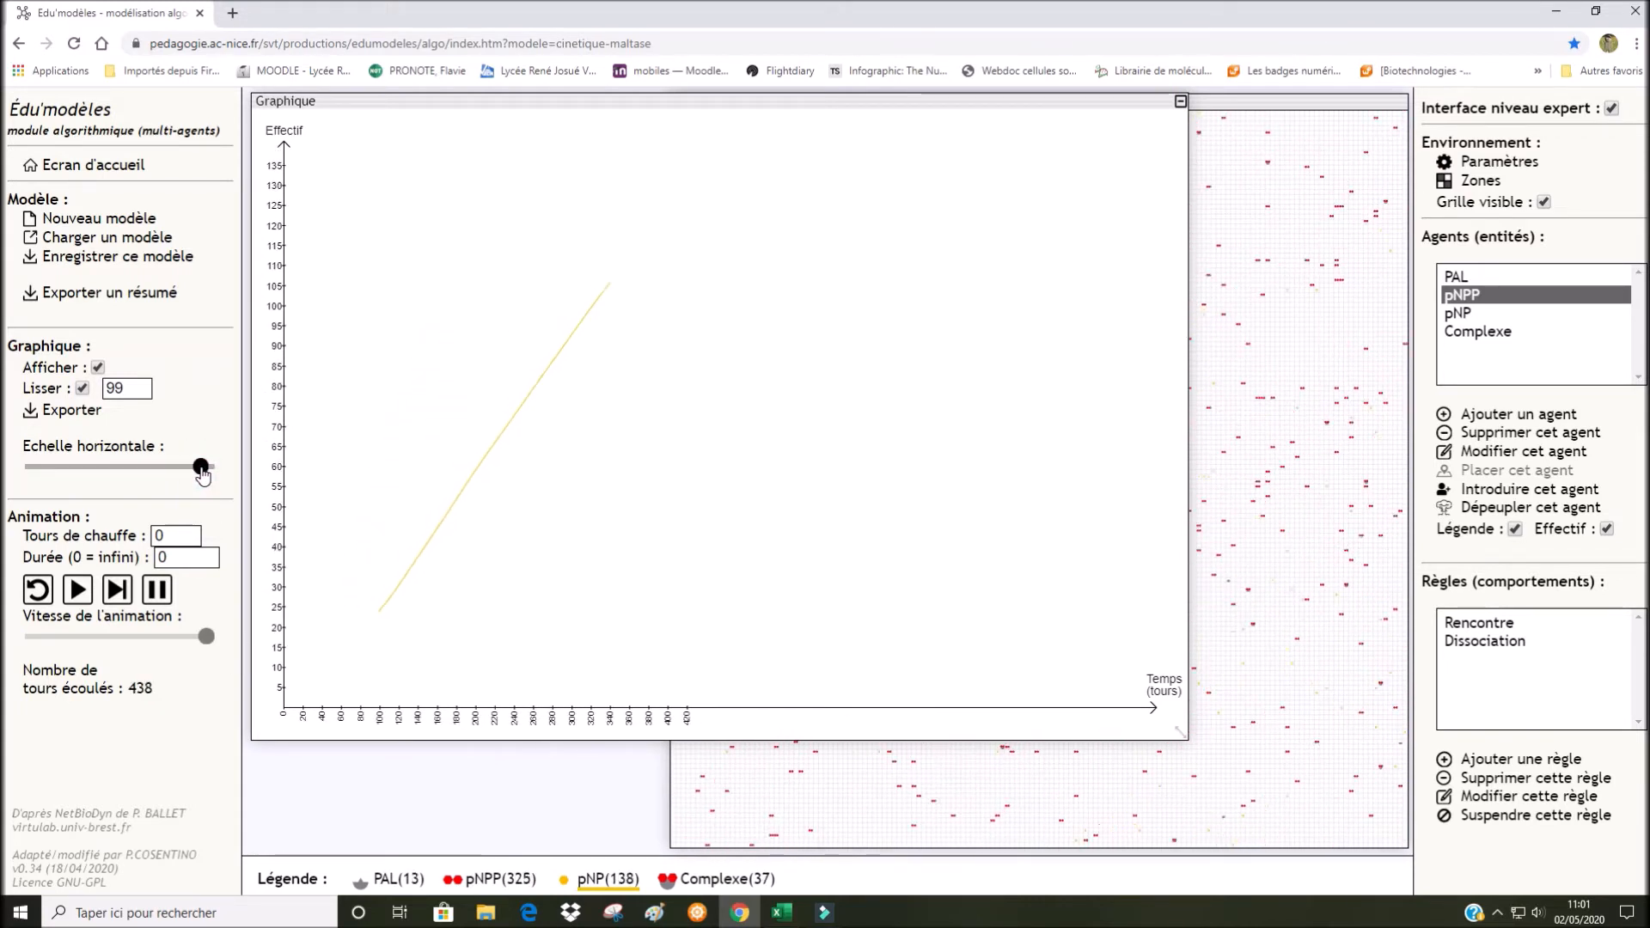
left_click_drag(211, 539, 212, 539)
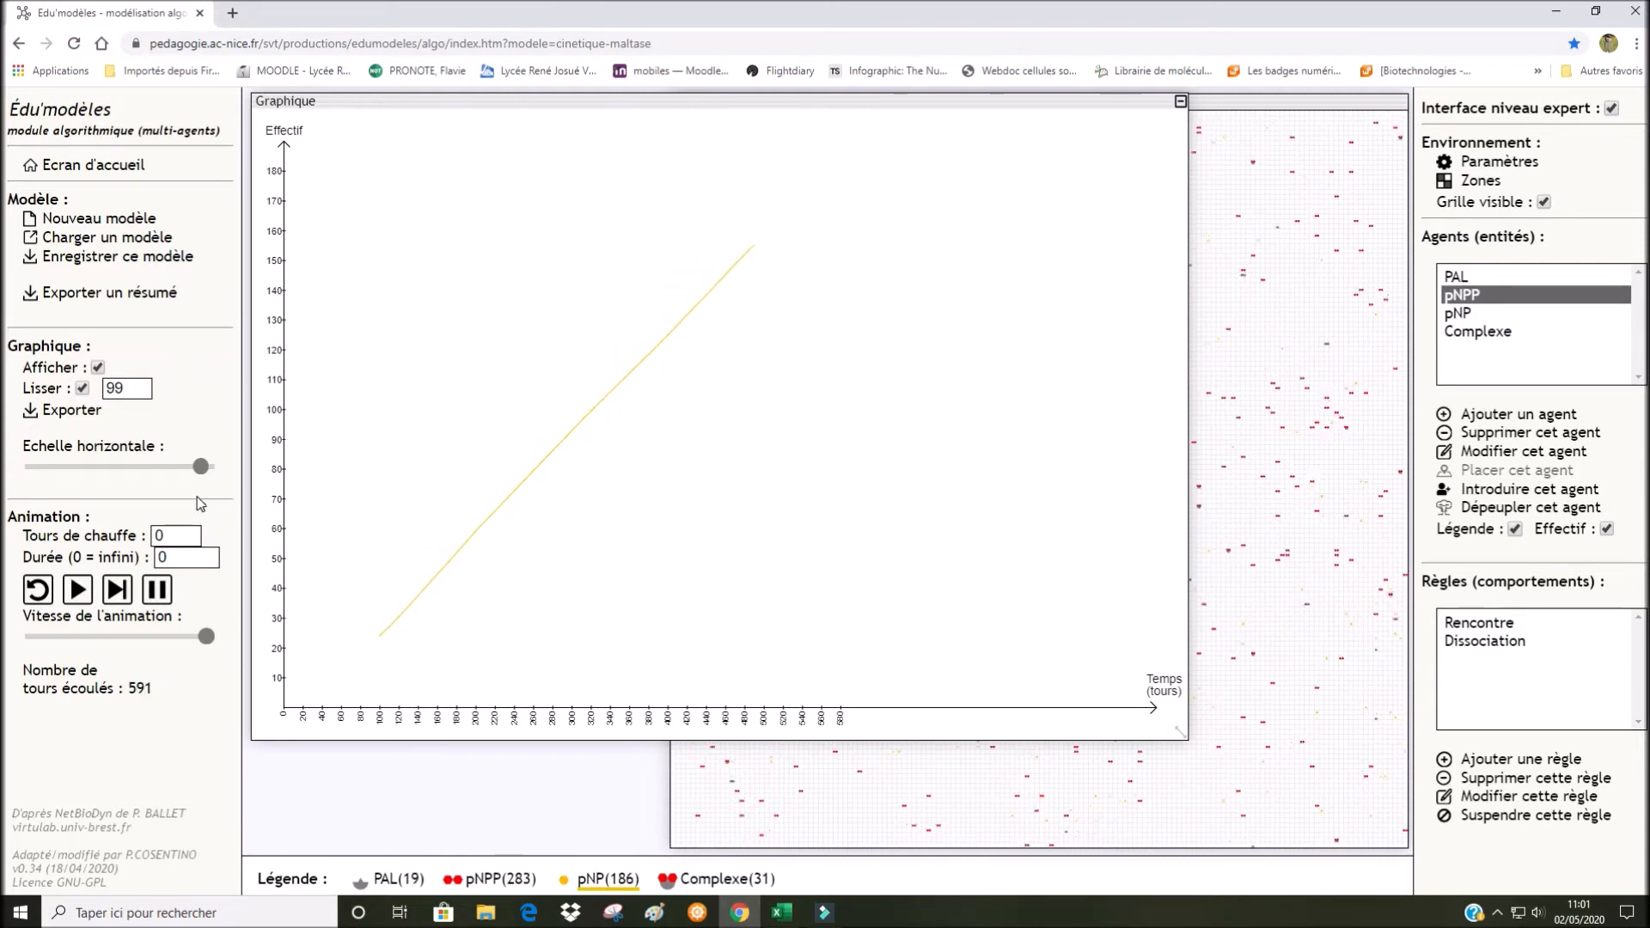
mouse_move(200, 469)
left_mouse_down()
mouse_move(168, 476)
mouse_move(205, 482)
left_mouse_up()
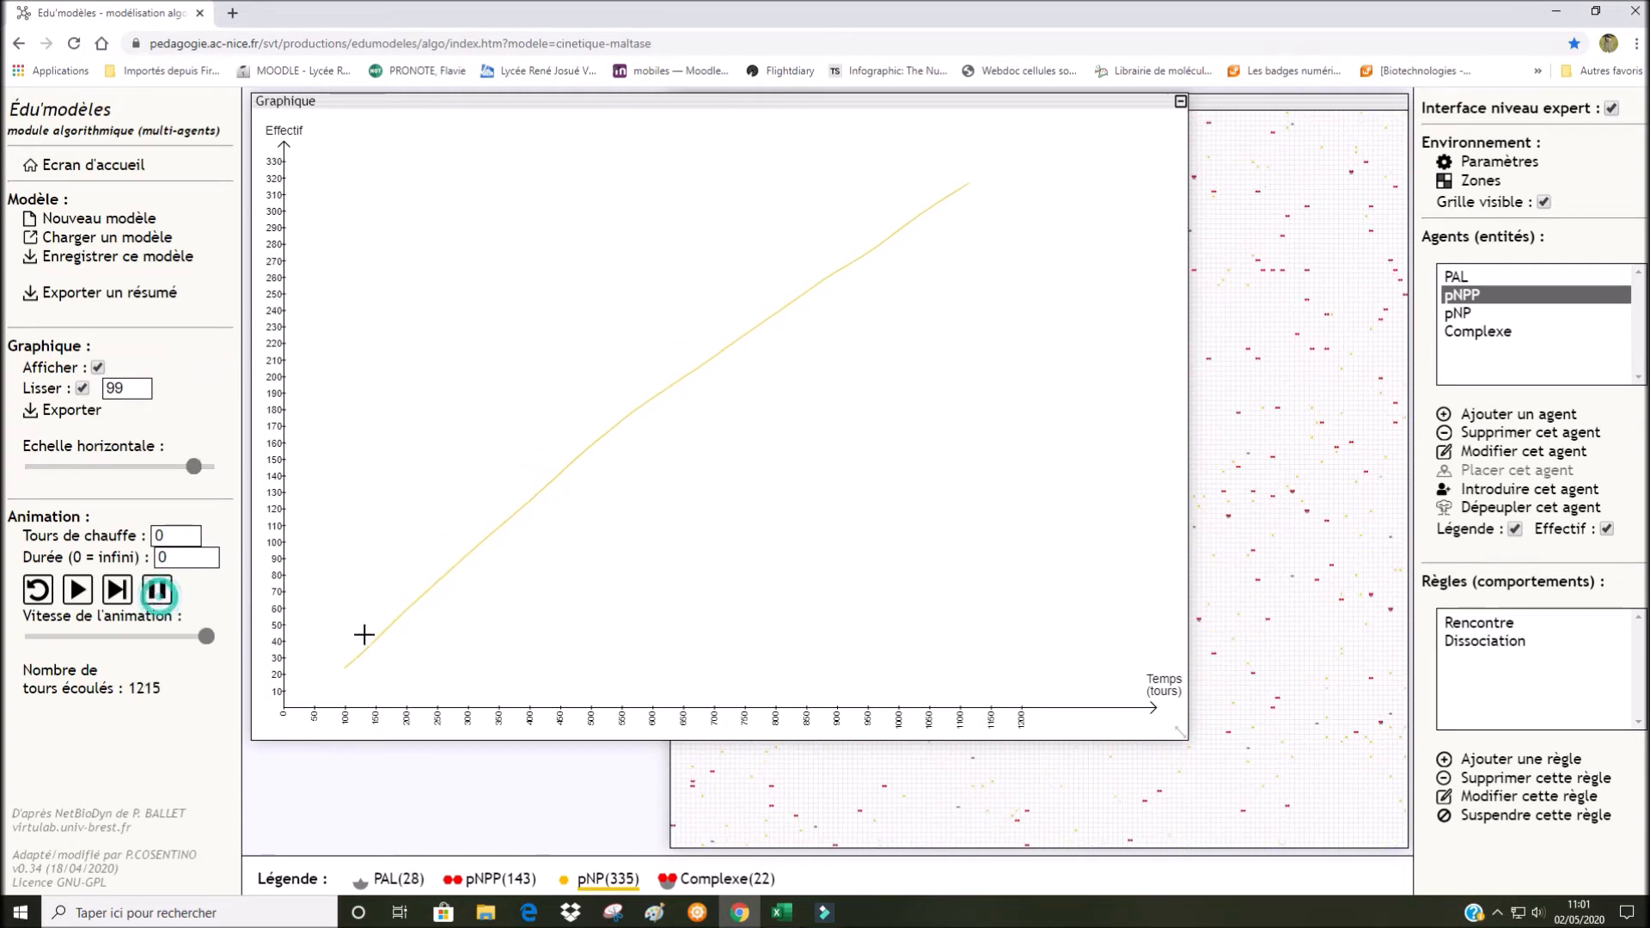
left_click_drag(347, 668, 805, 252)
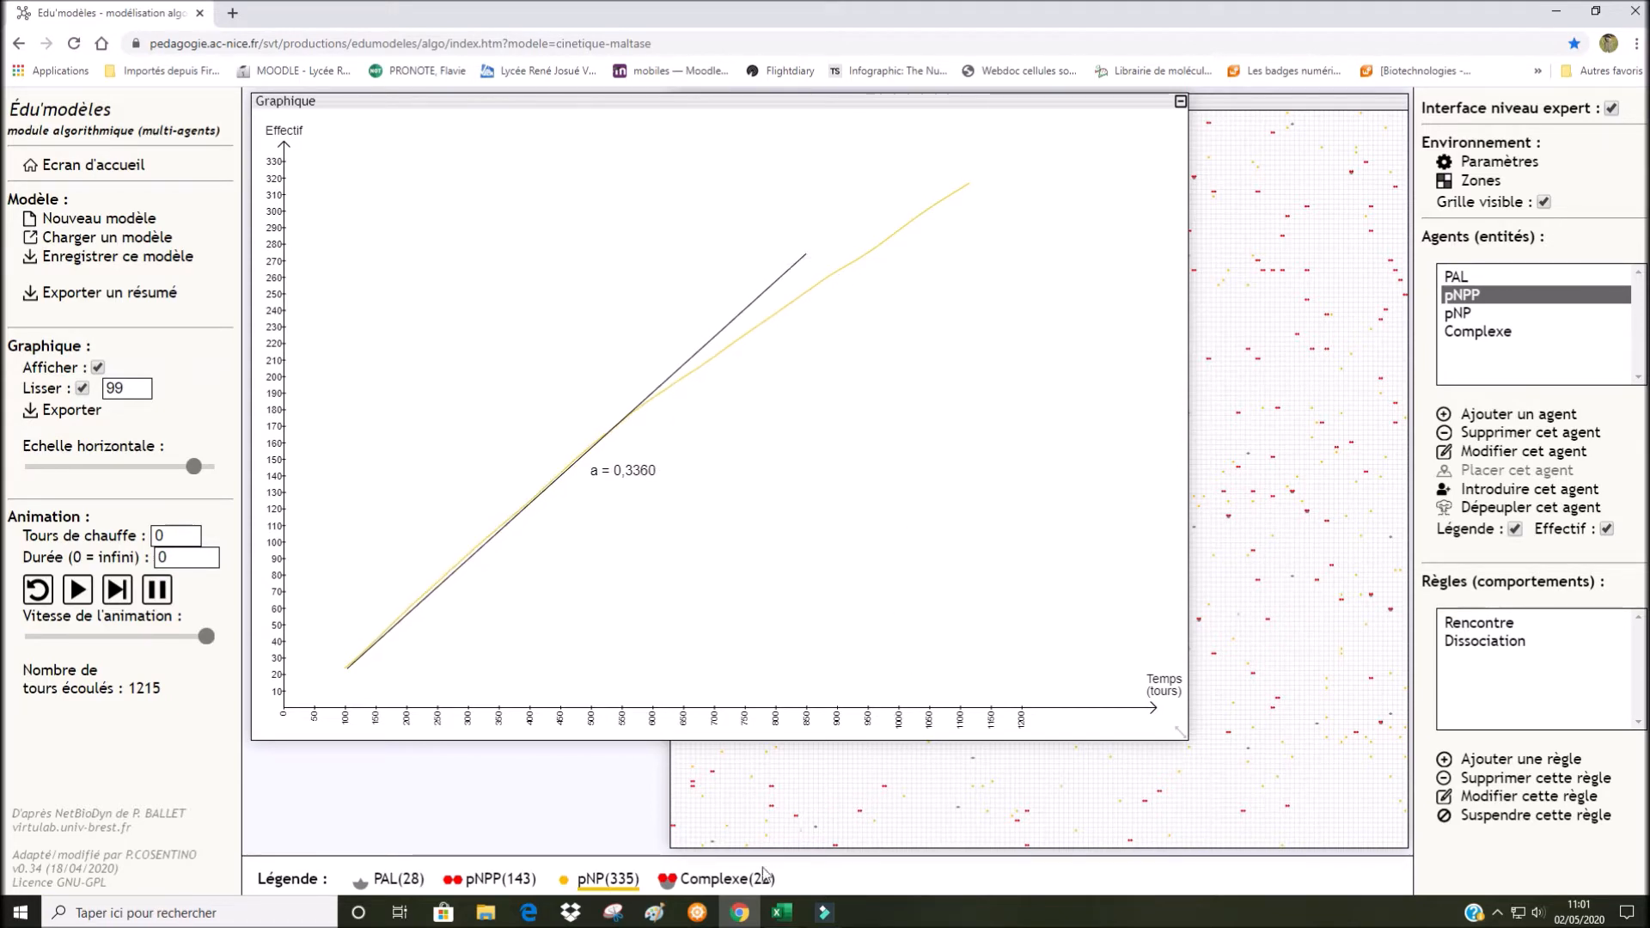
- Switch to the Excel workbook and enter 0,3360 as the vi value for the 500 pNPG concentration
left_click(793, 918)
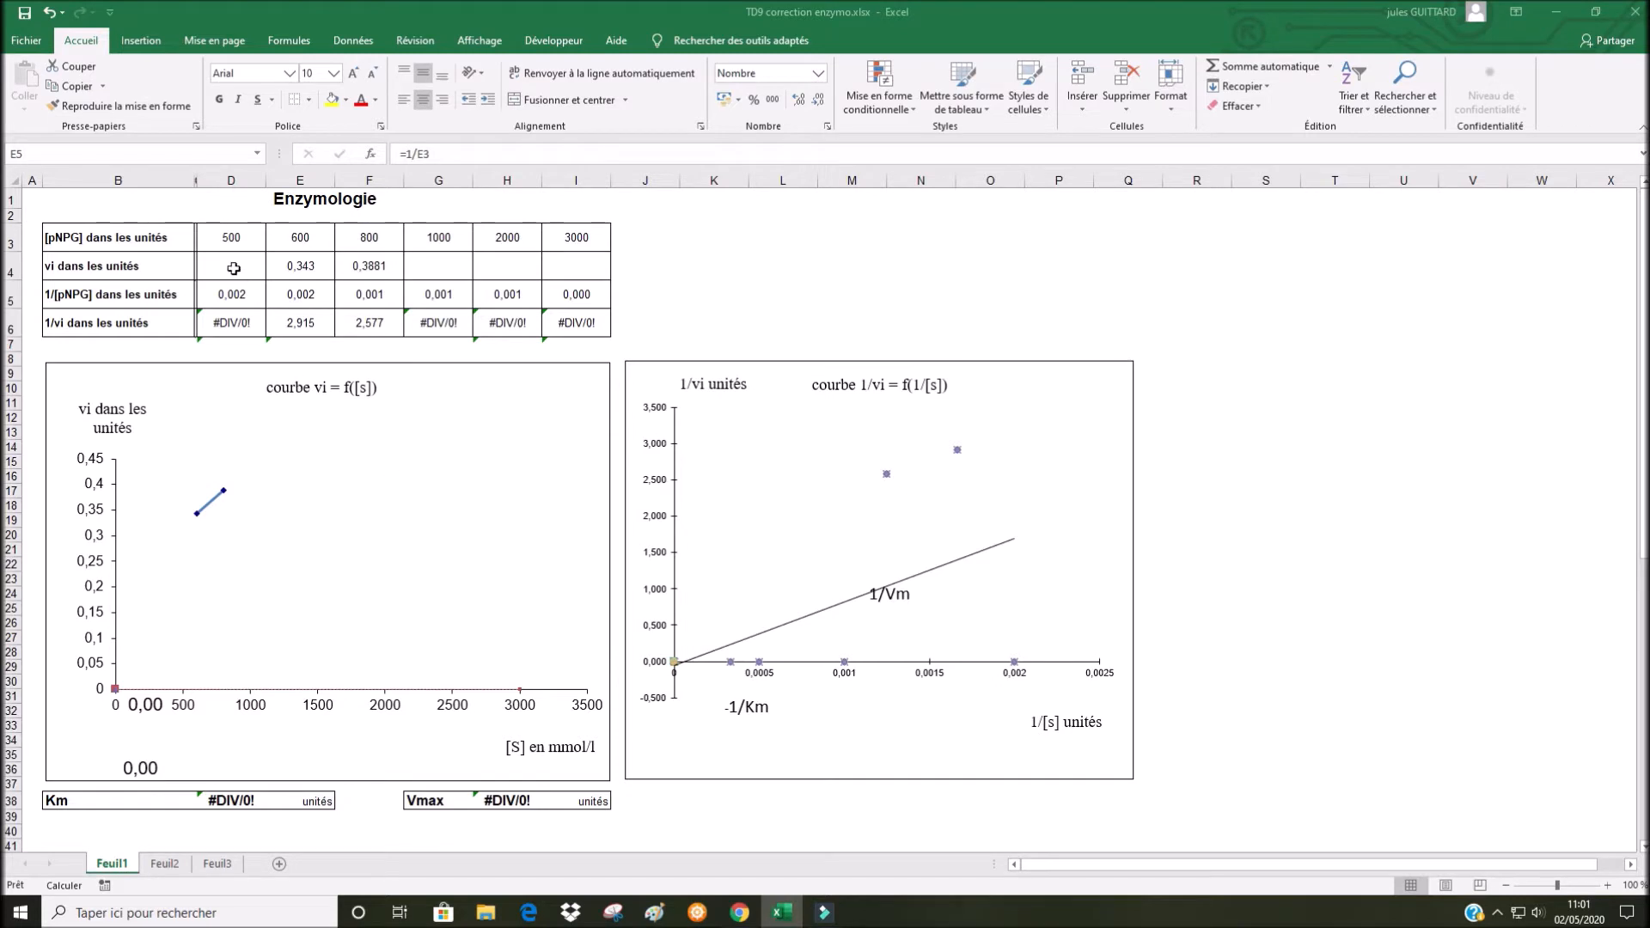
left_click(234, 268)
type("0,3360")
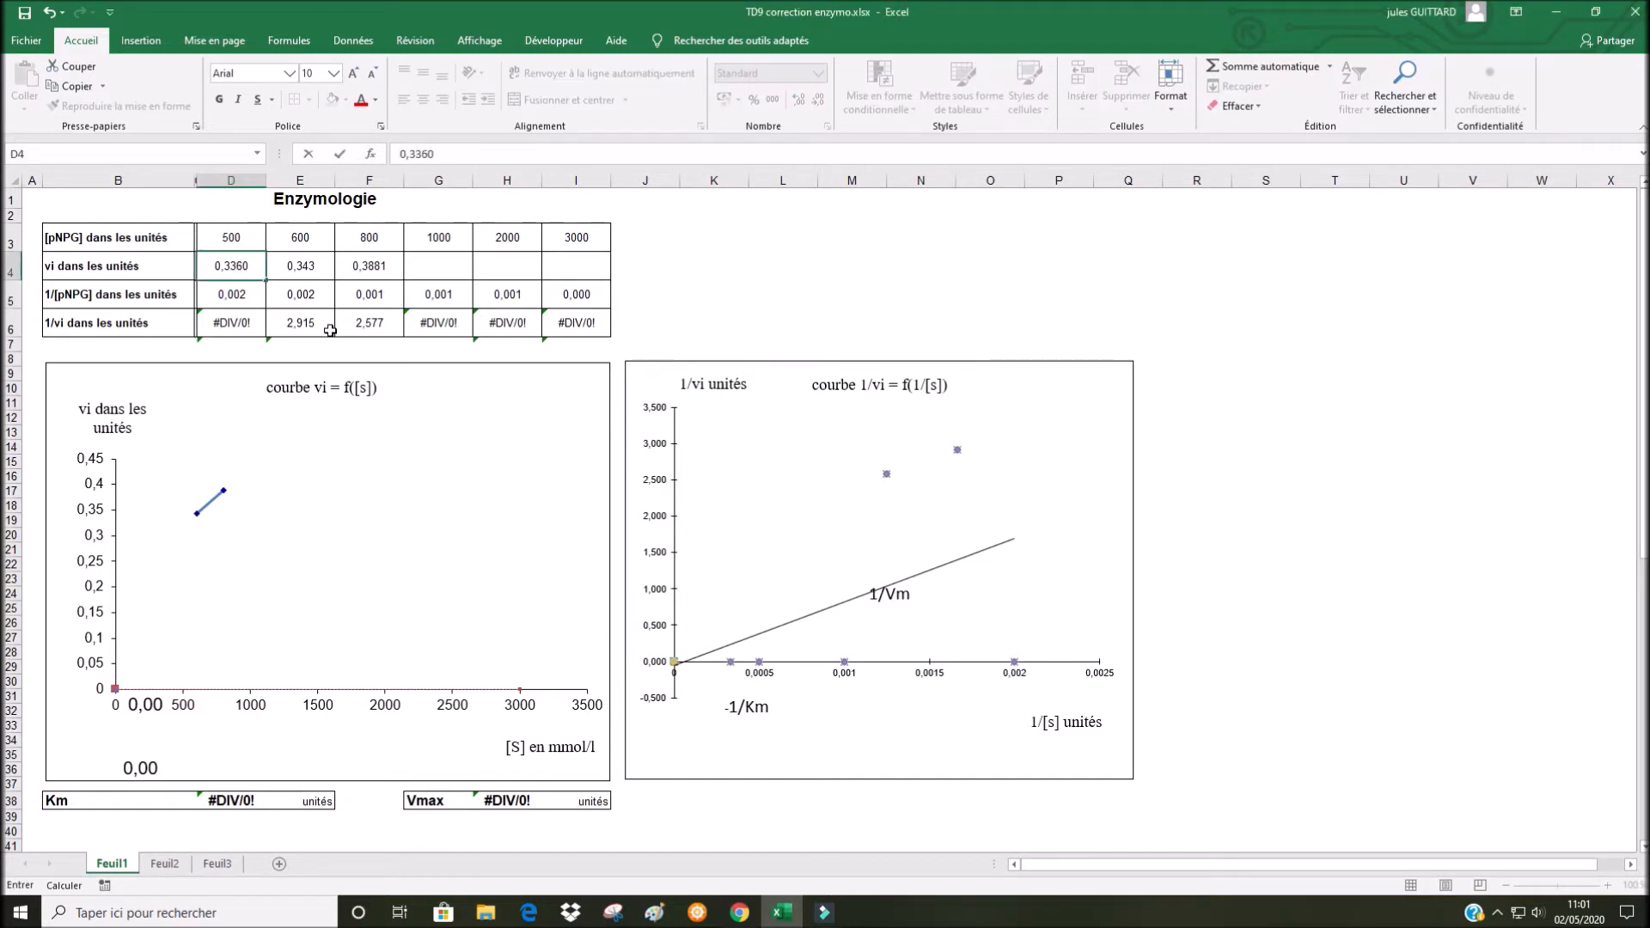
key("Return")
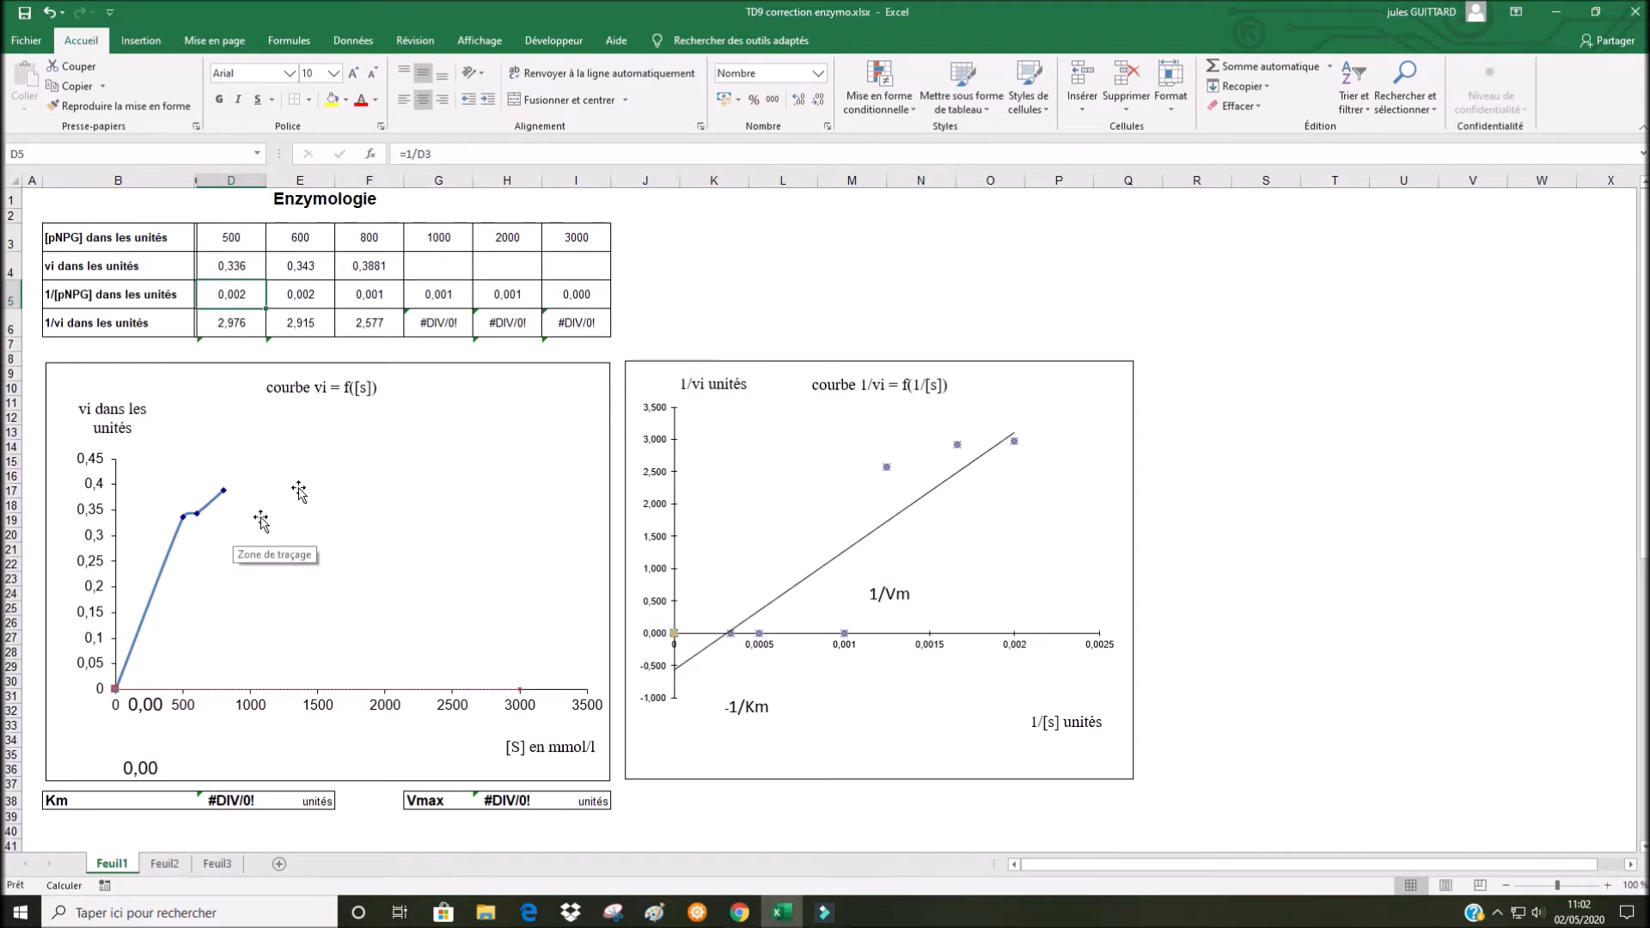
- Try 0,35 as the vi value for the 600 pNPG concentration and undo the change
left_click(303, 269)
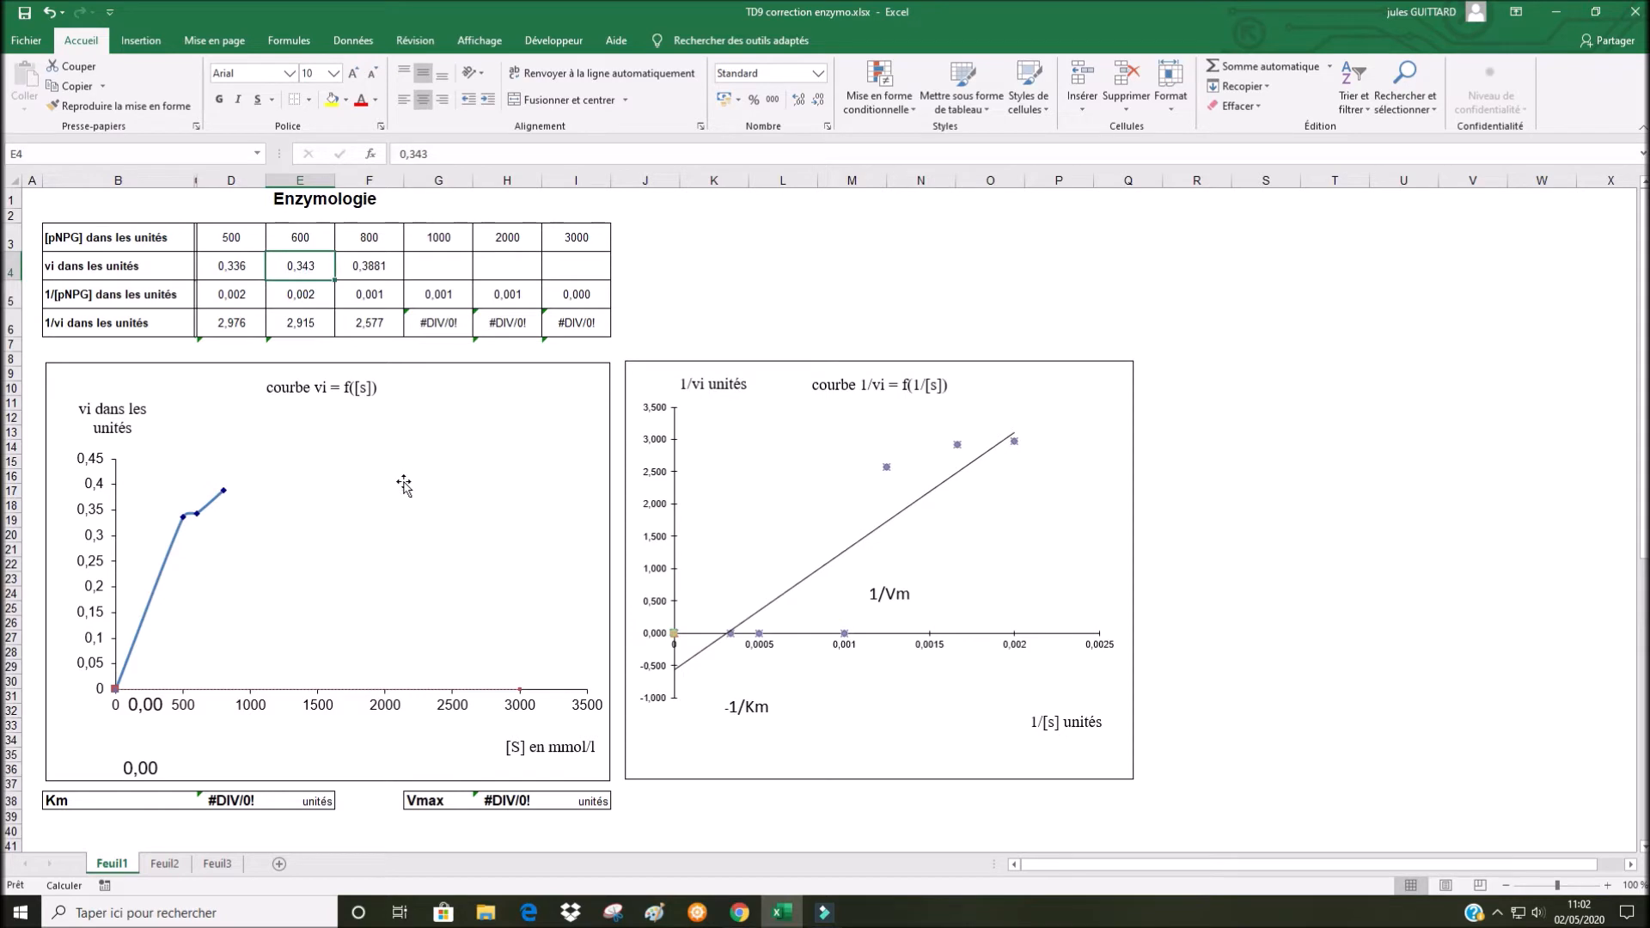
type("0,")
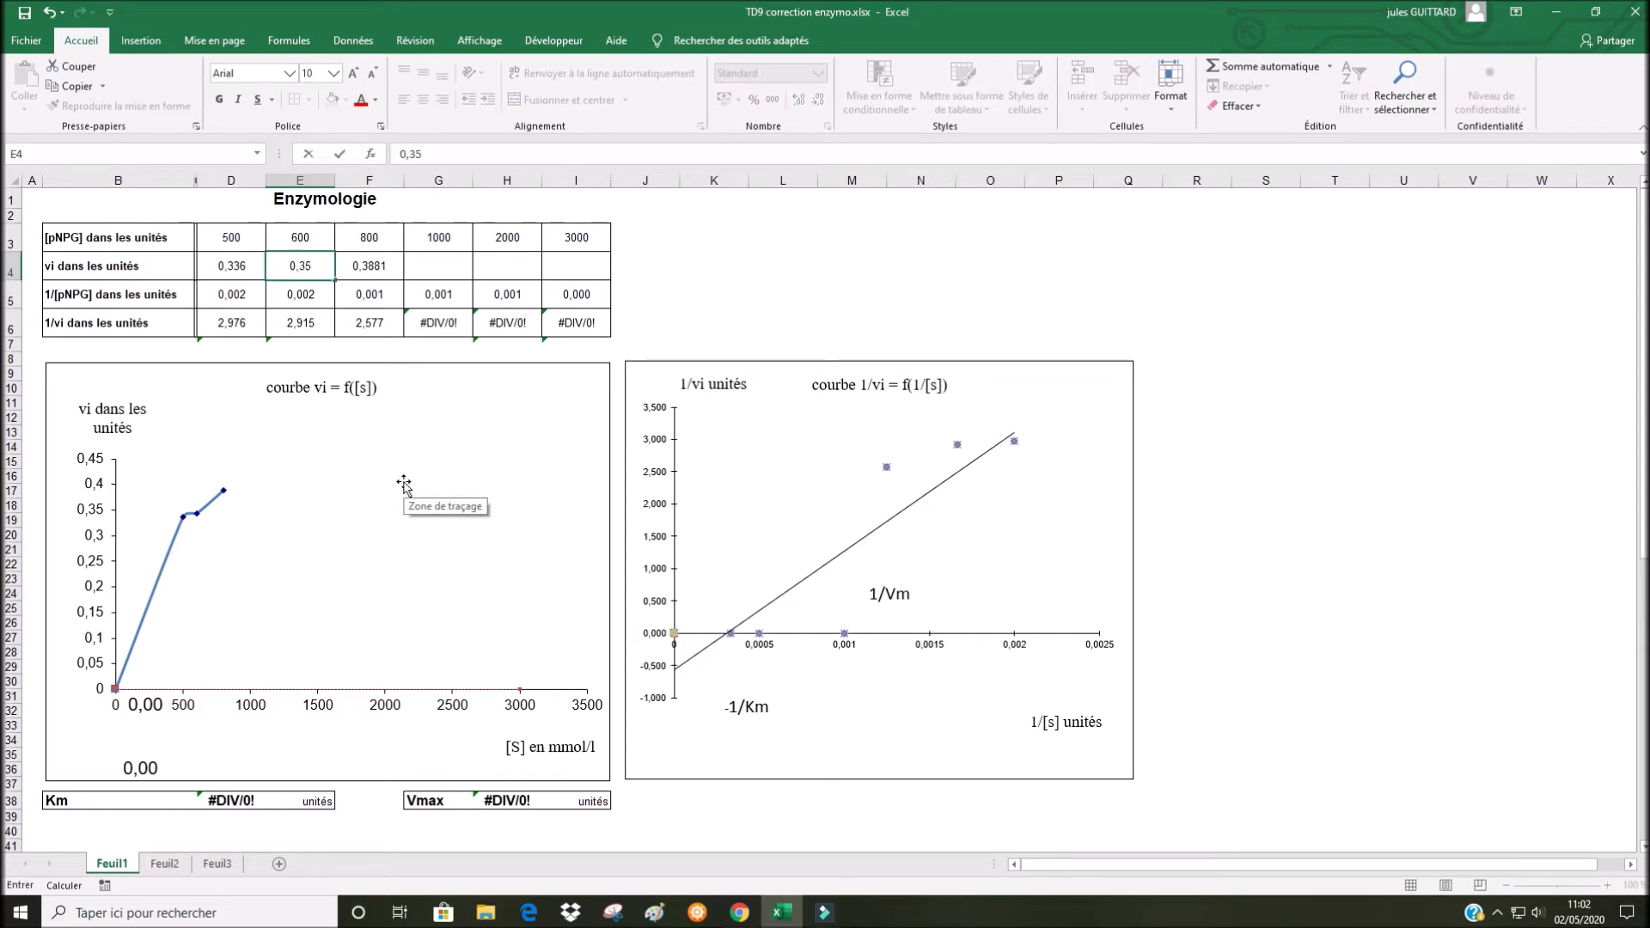
key("Return")
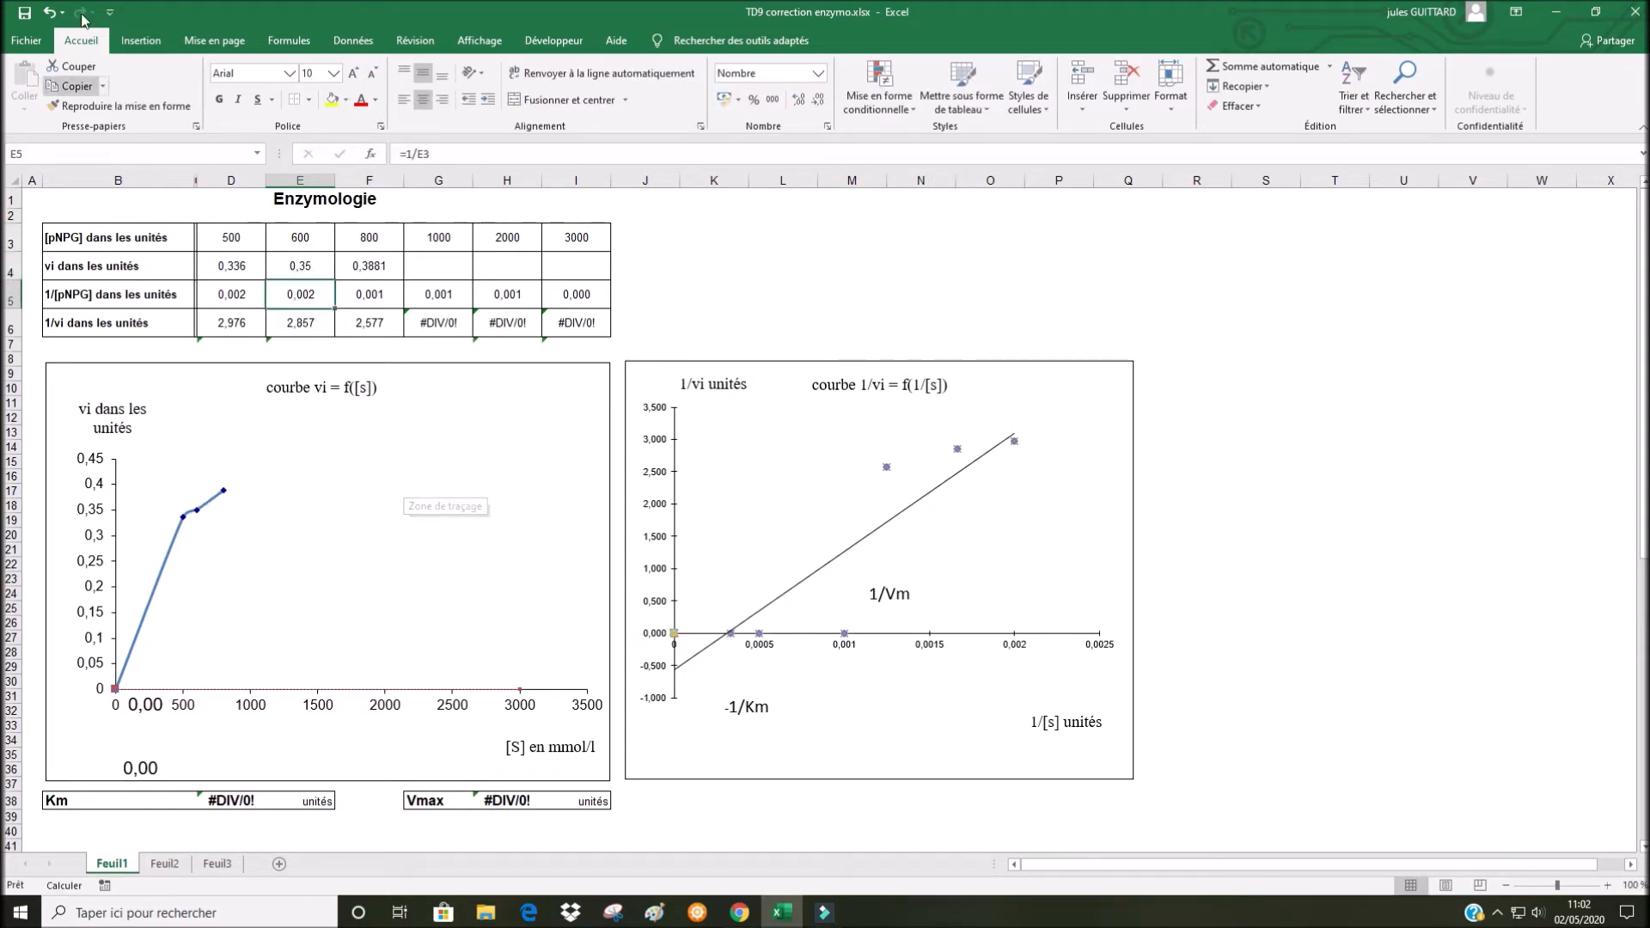
left_click(54, 21)
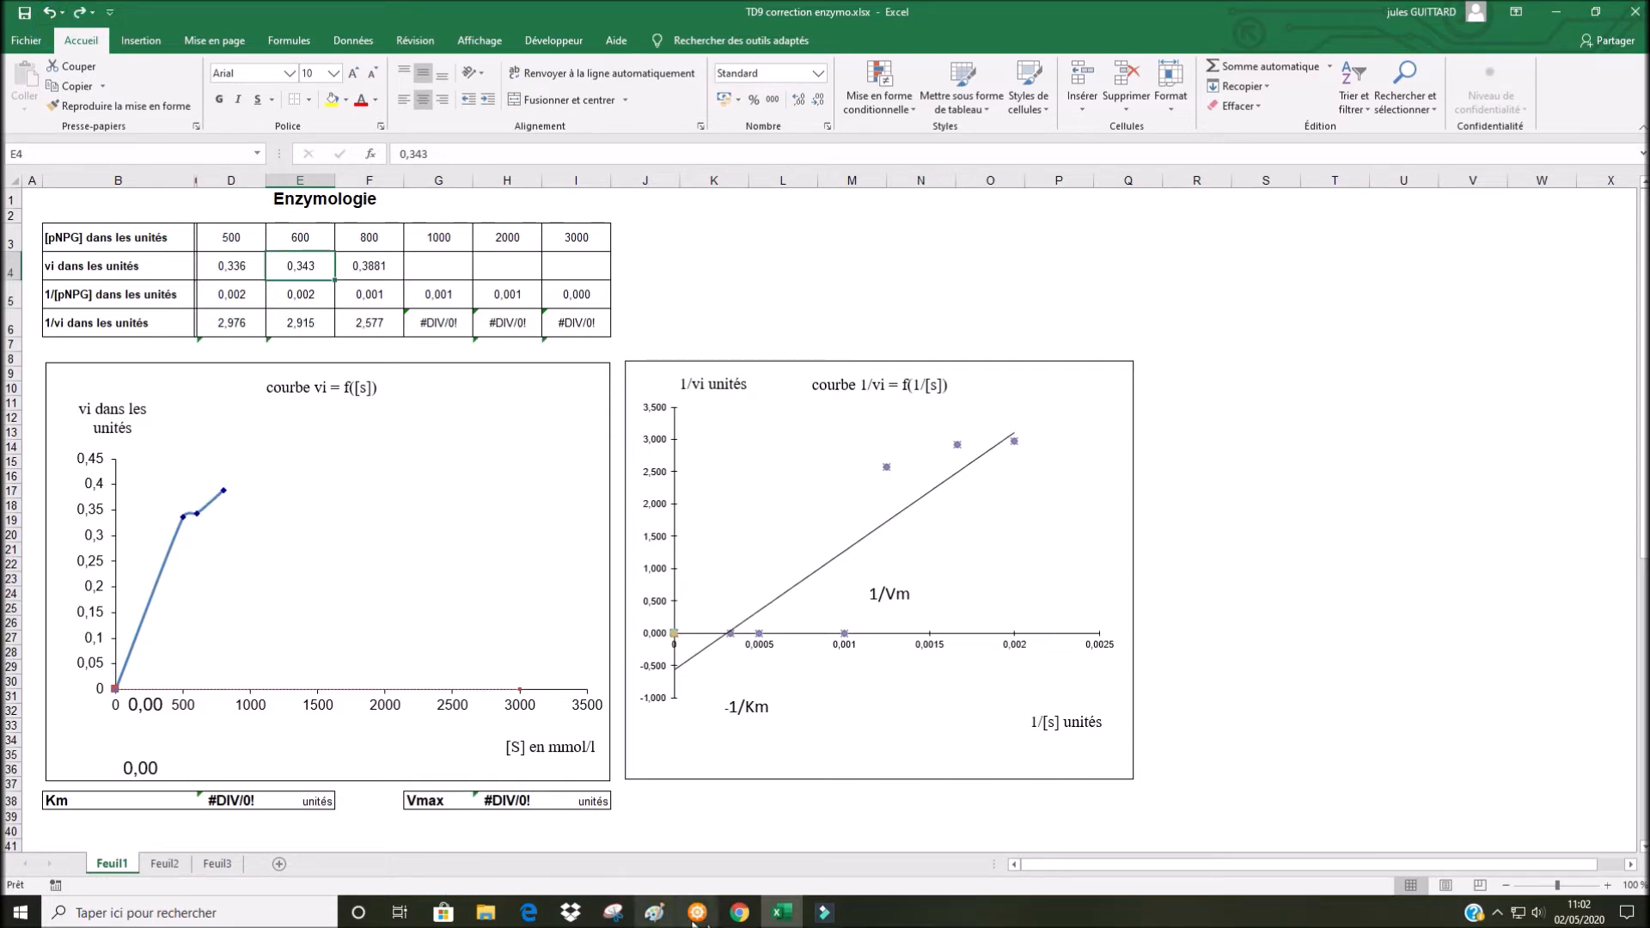
- Switch back to Édu'modèles in Chrome and set the starting number of pNPP agents to 1000
left_click(740, 912)
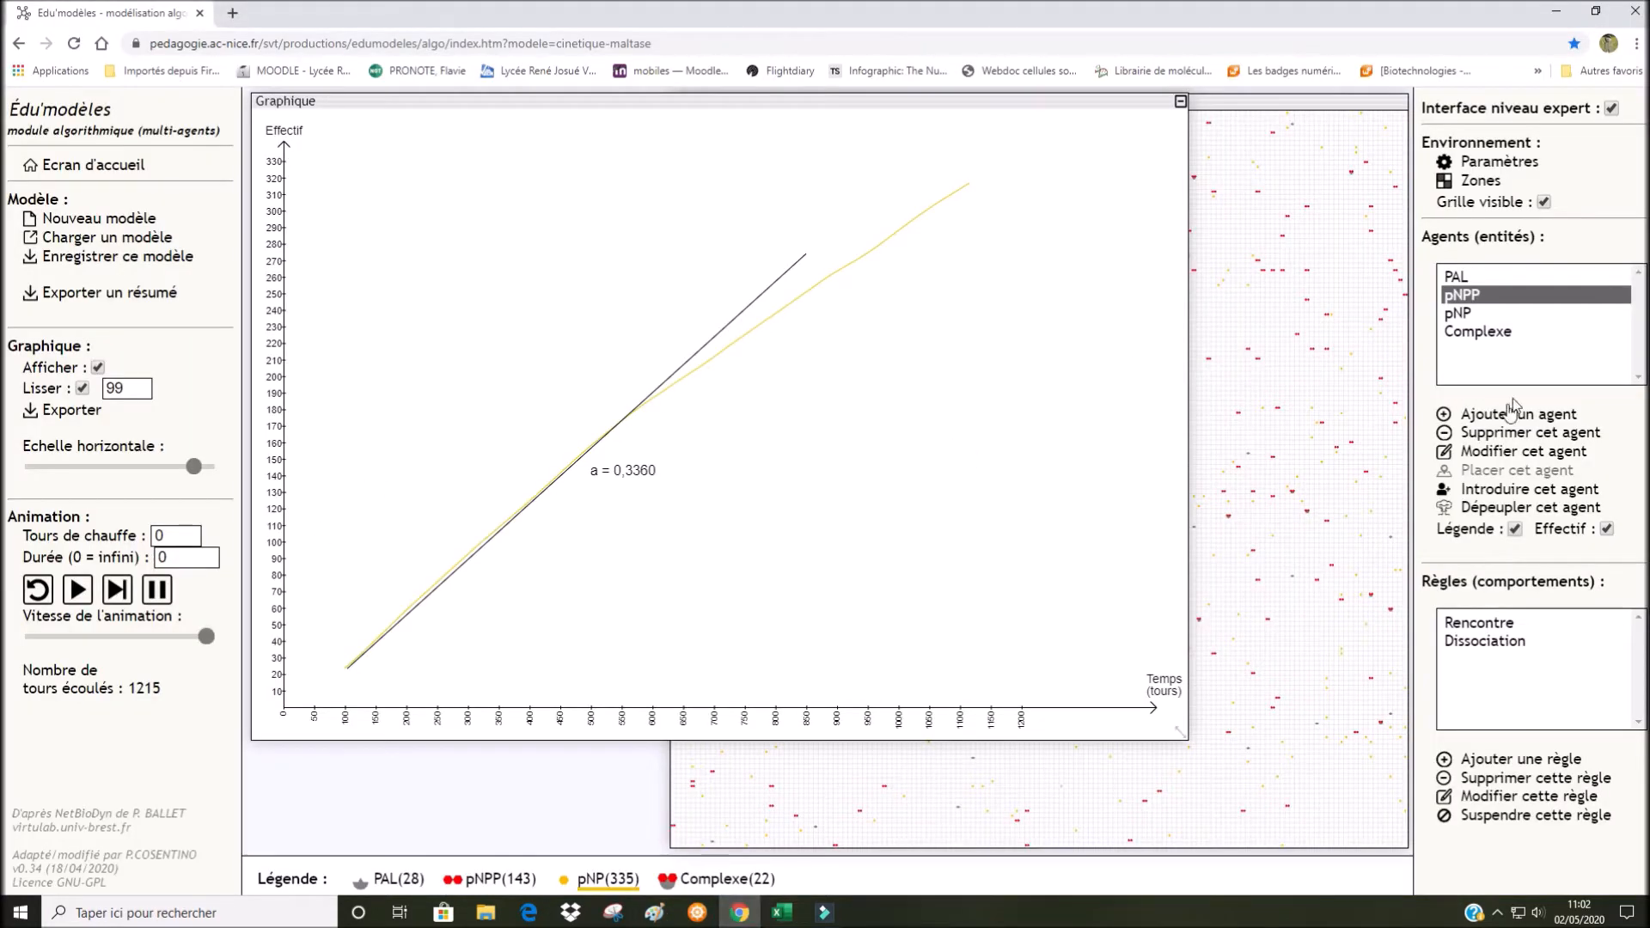
double_click(1471, 296)
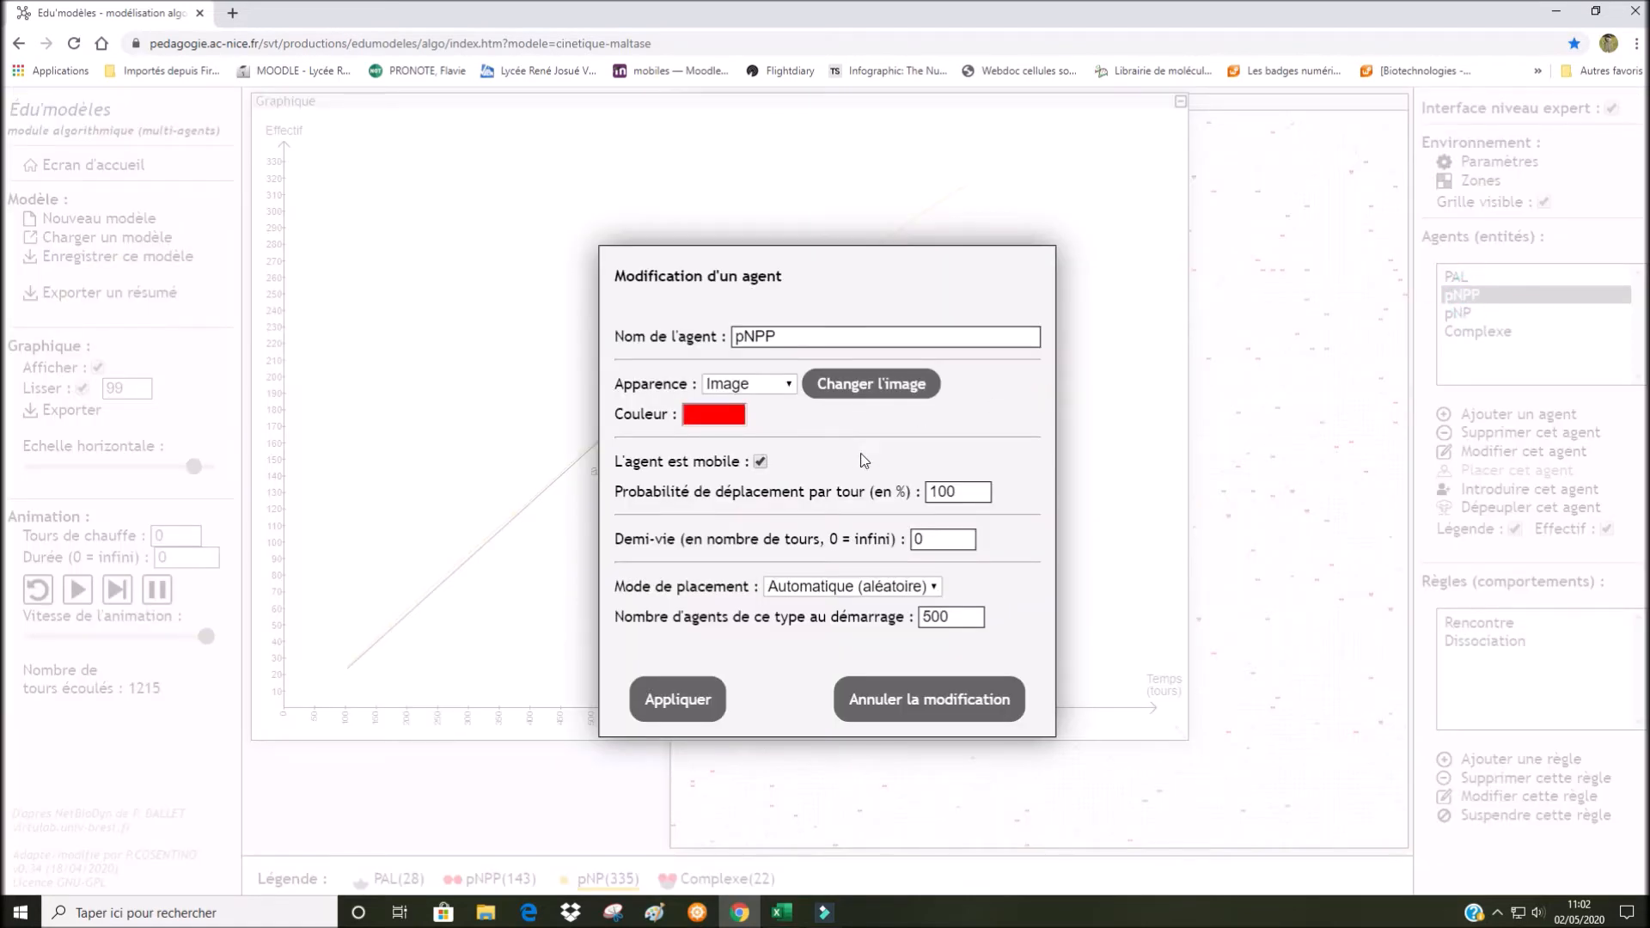
mouse_move(961, 494)
double_click(945, 619)
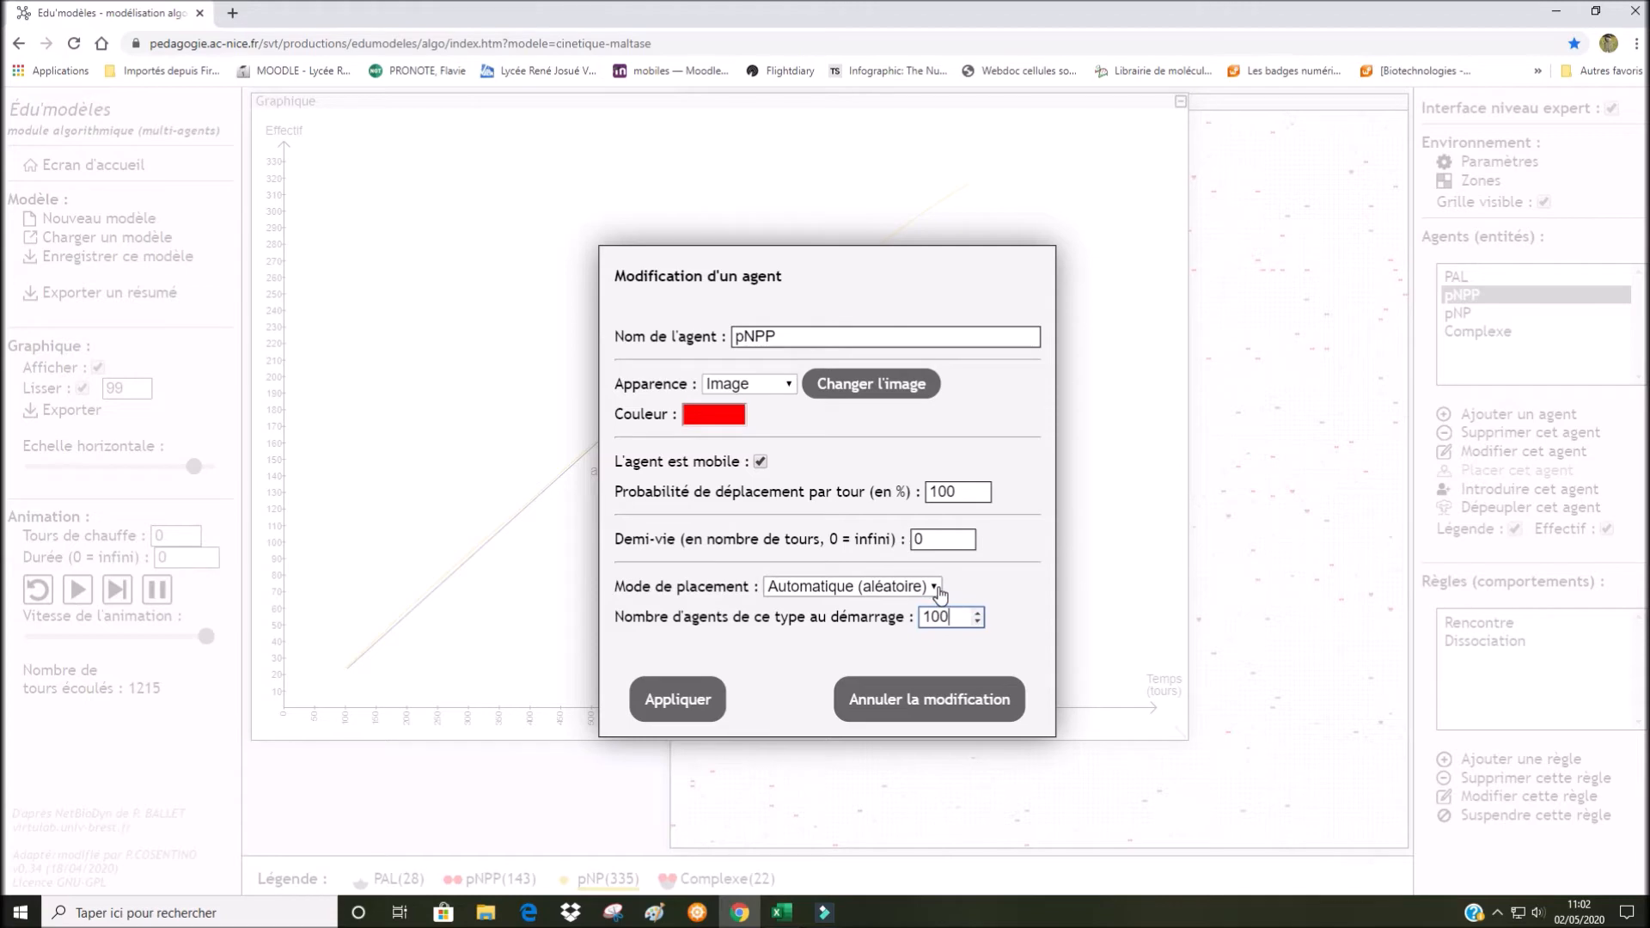
left_click(673, 714)
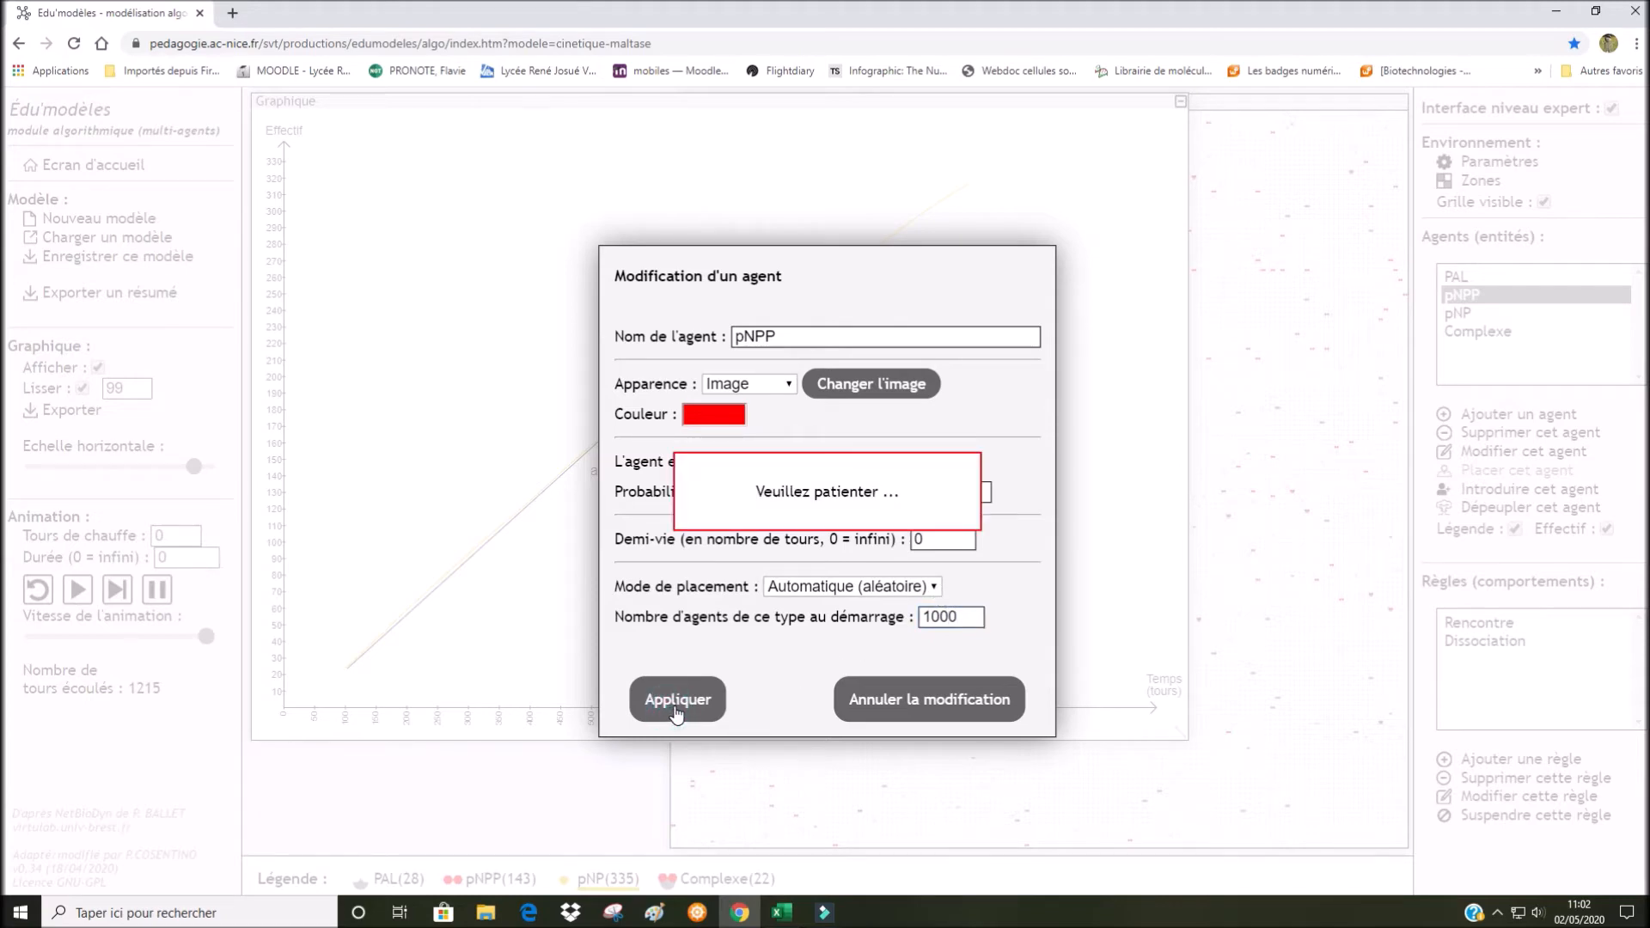
- Run the simulation with a stretched horizontal scale, pause it and draw a tangent along the pNP curve
left_click(78, 589)
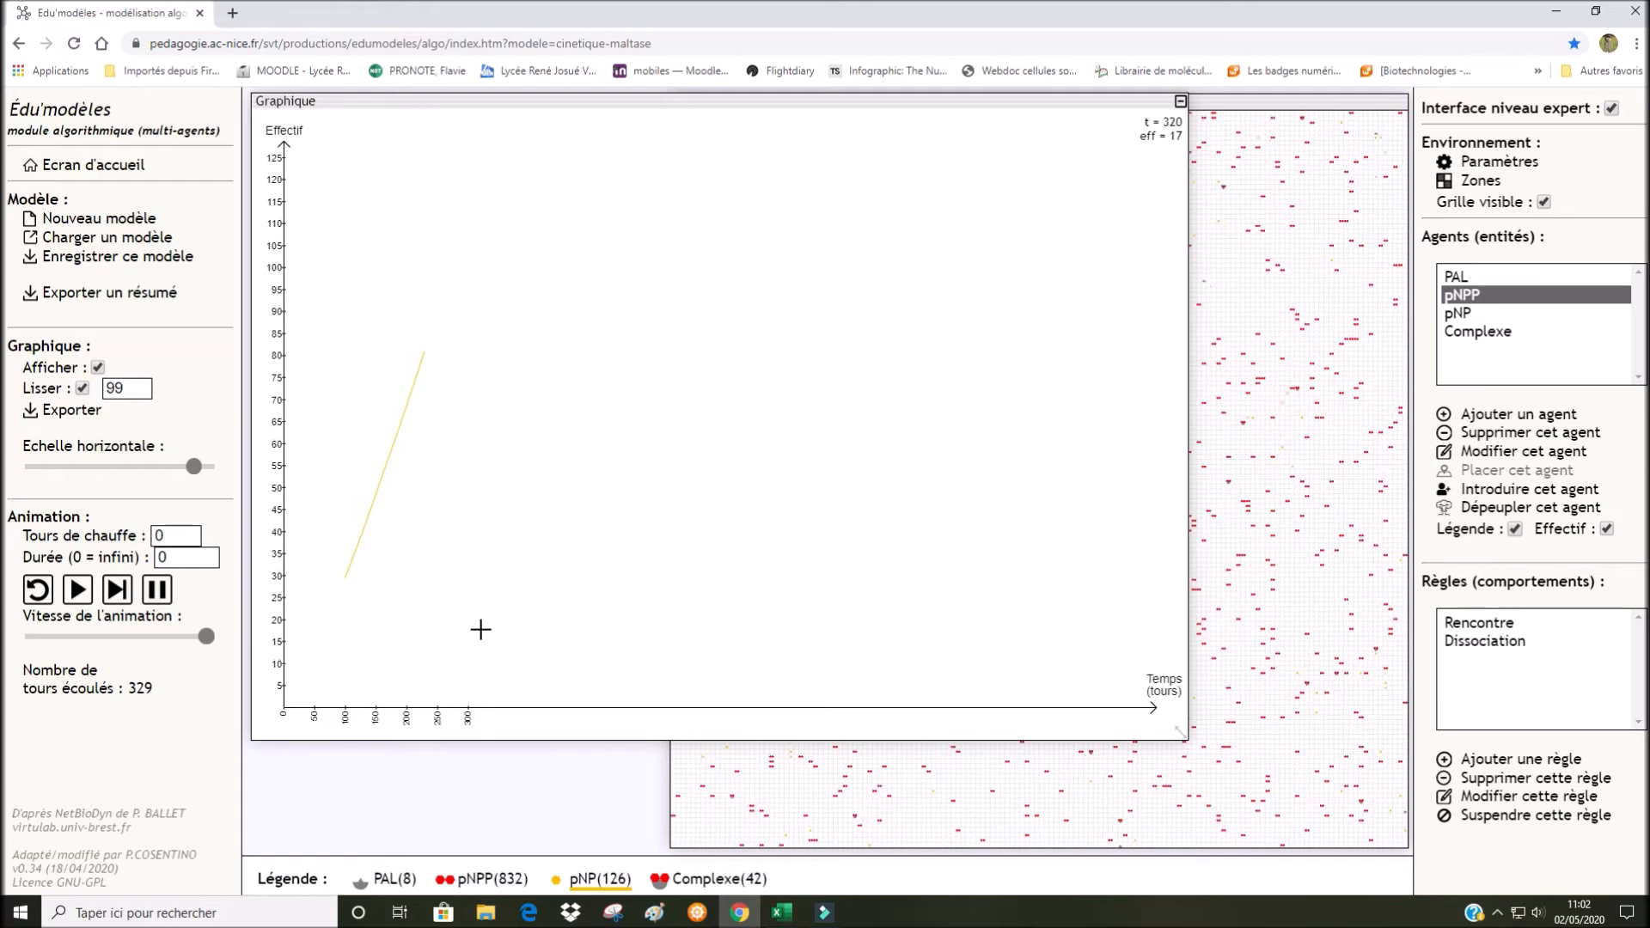
left_click_drag(195, 468, 204, 468)
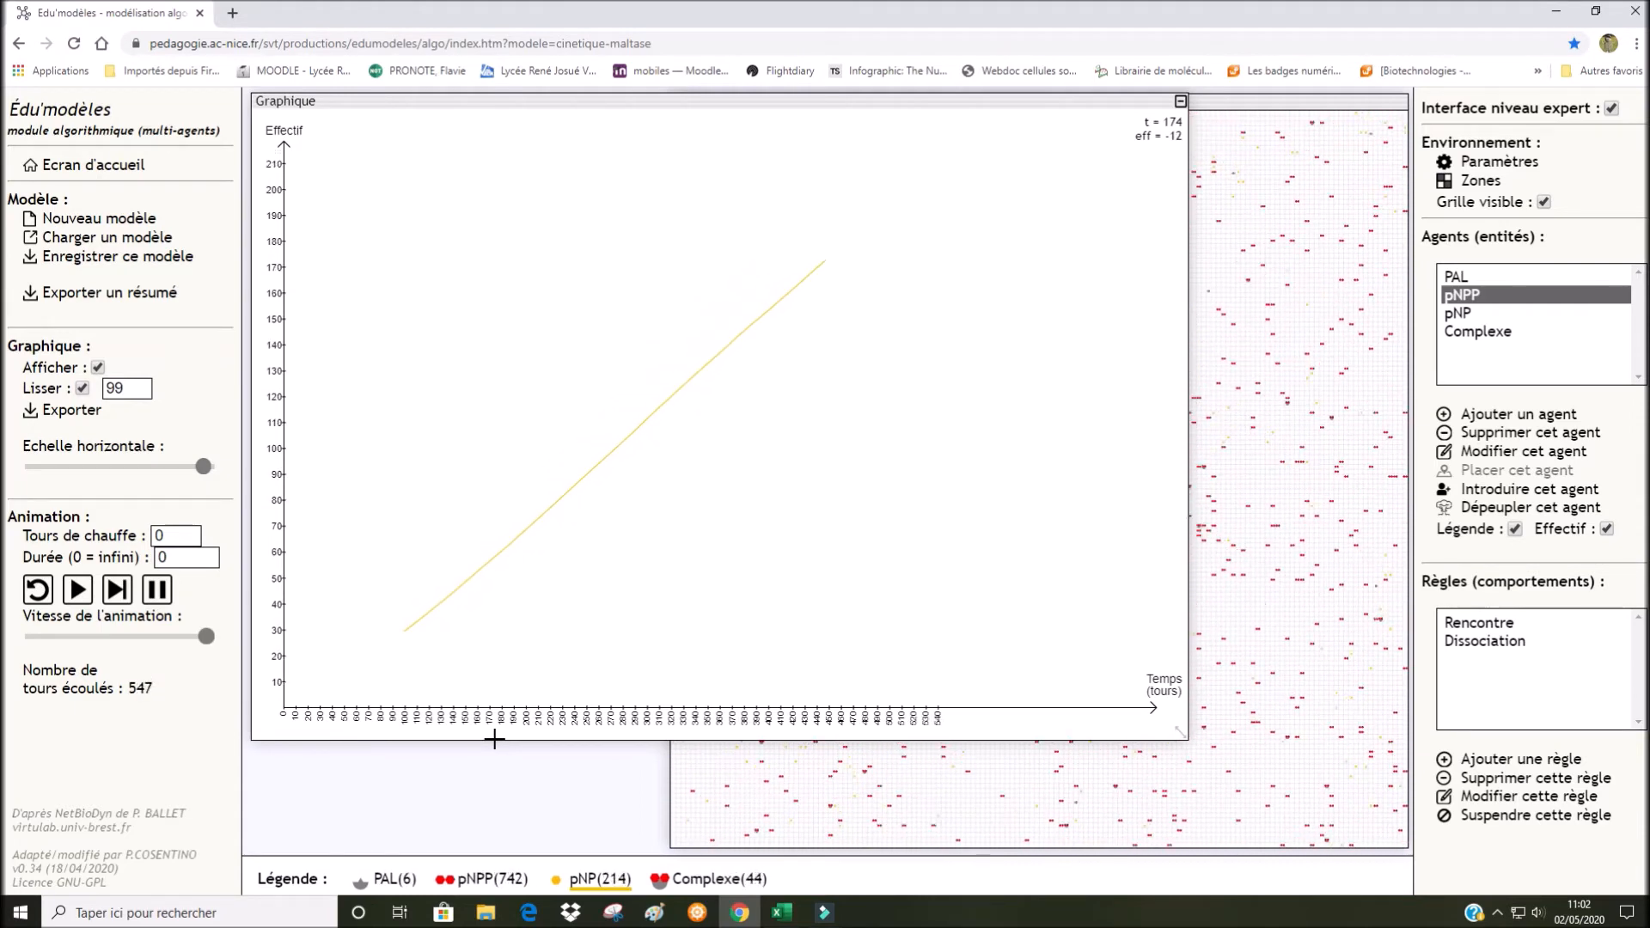
left_click(160, 593)
left_click_drag(406, 644, 979, 230)
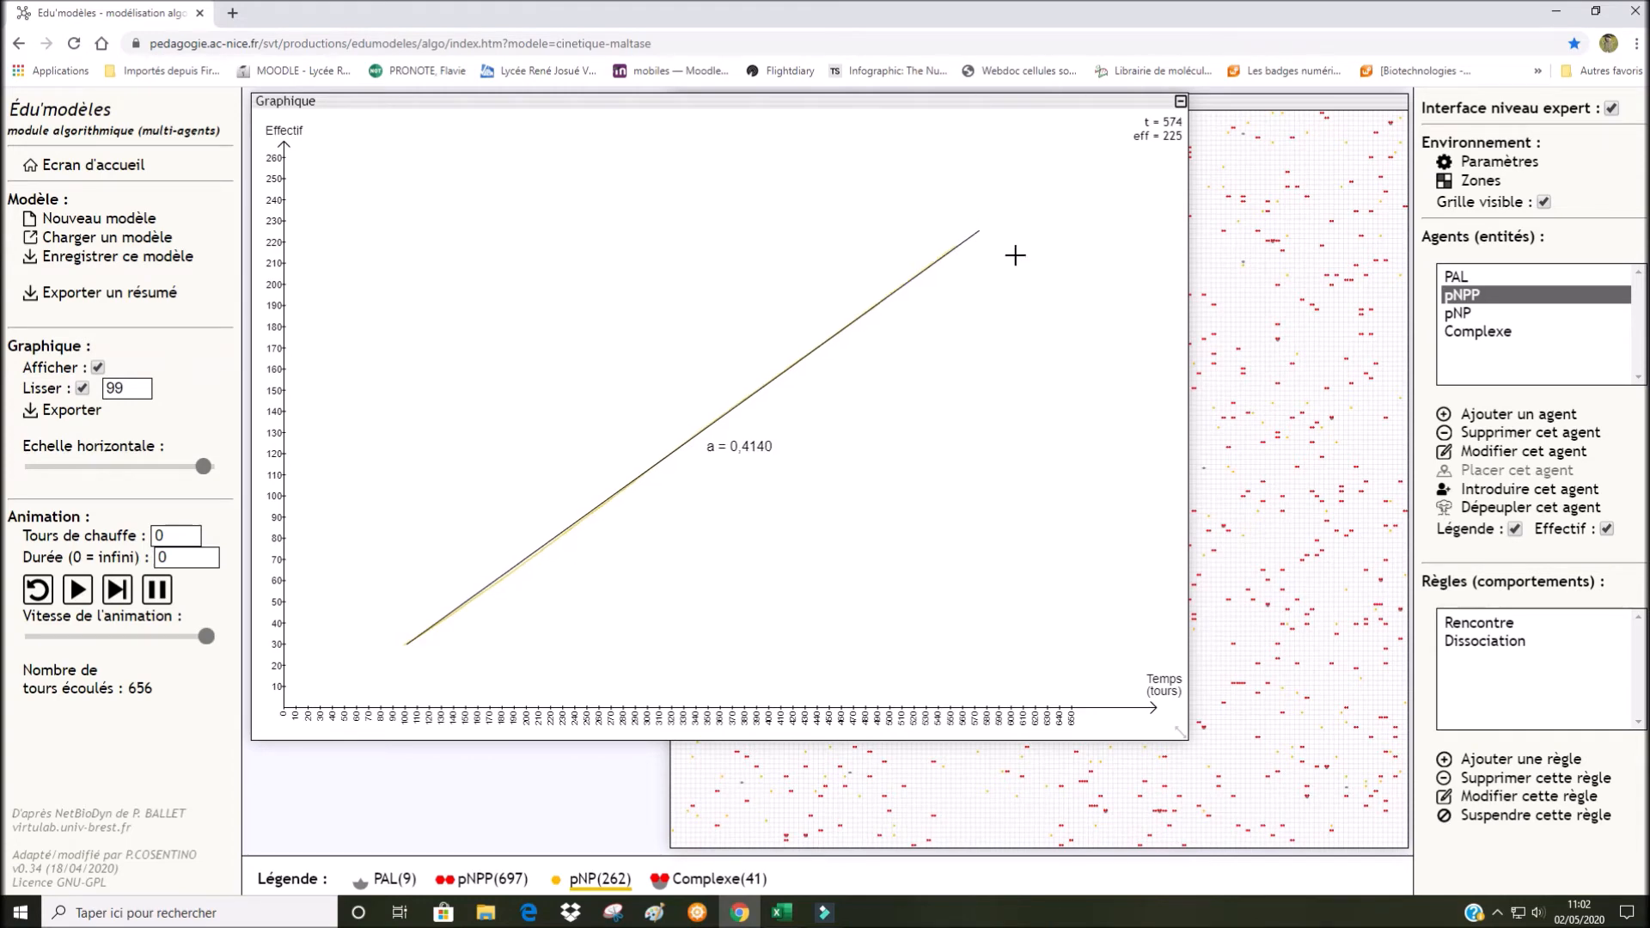
- Switch to the Excel workbook and enter 0,414 as the vi value for the 1000 pNPG concentration
left_click(773, 914)
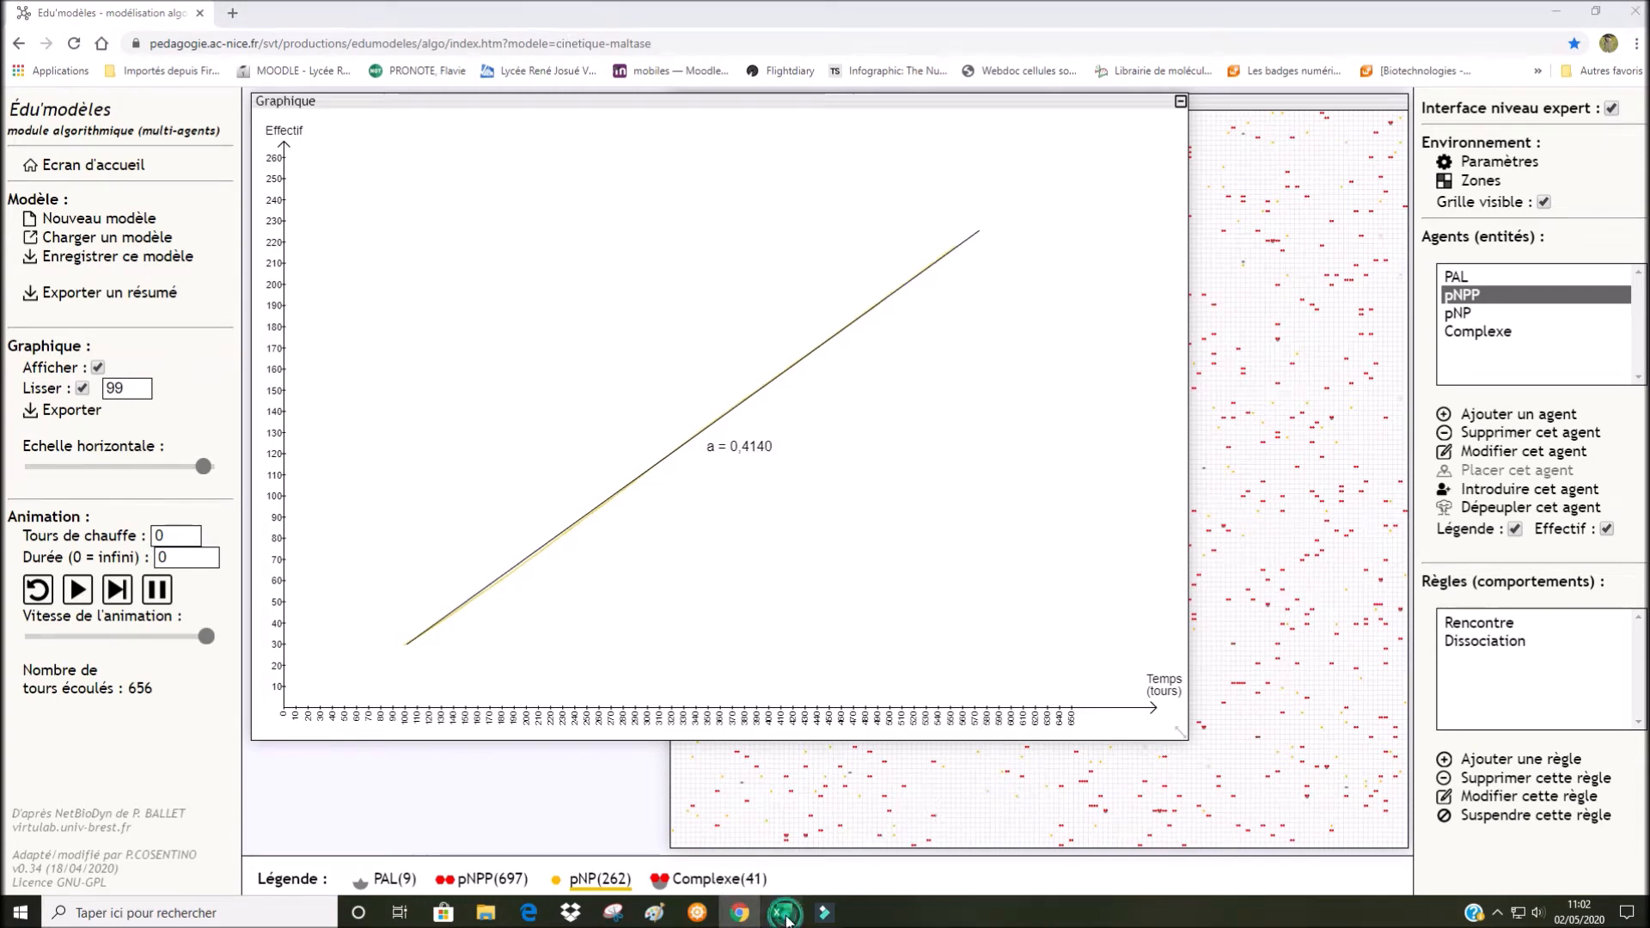
left_click(459, 264)
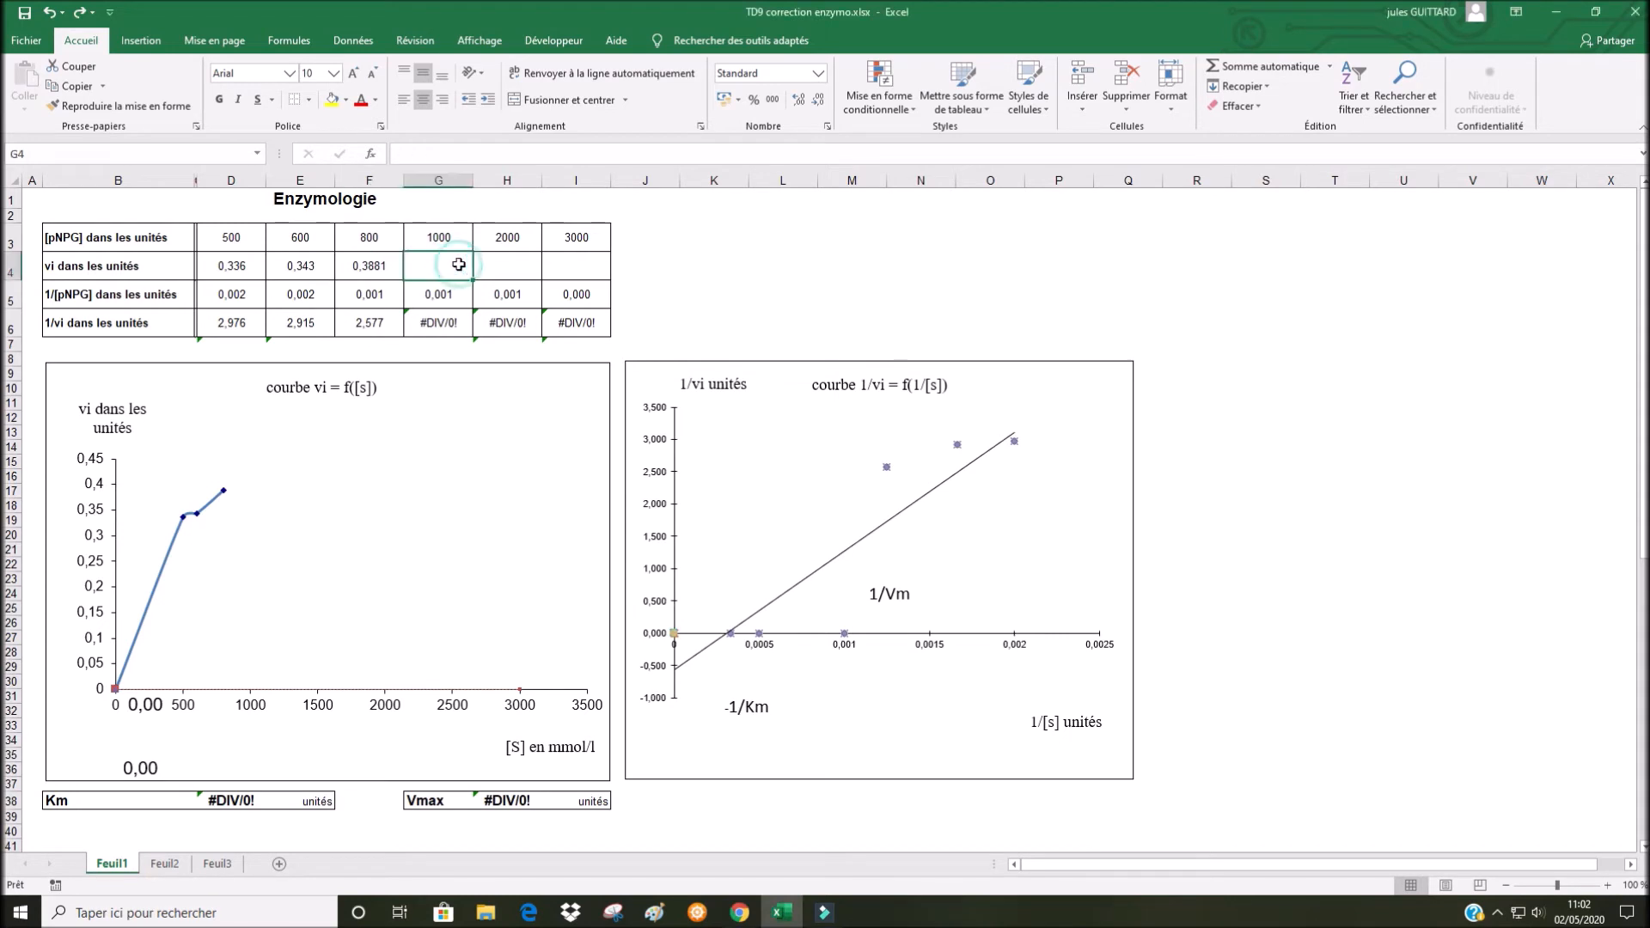
type("0,414")
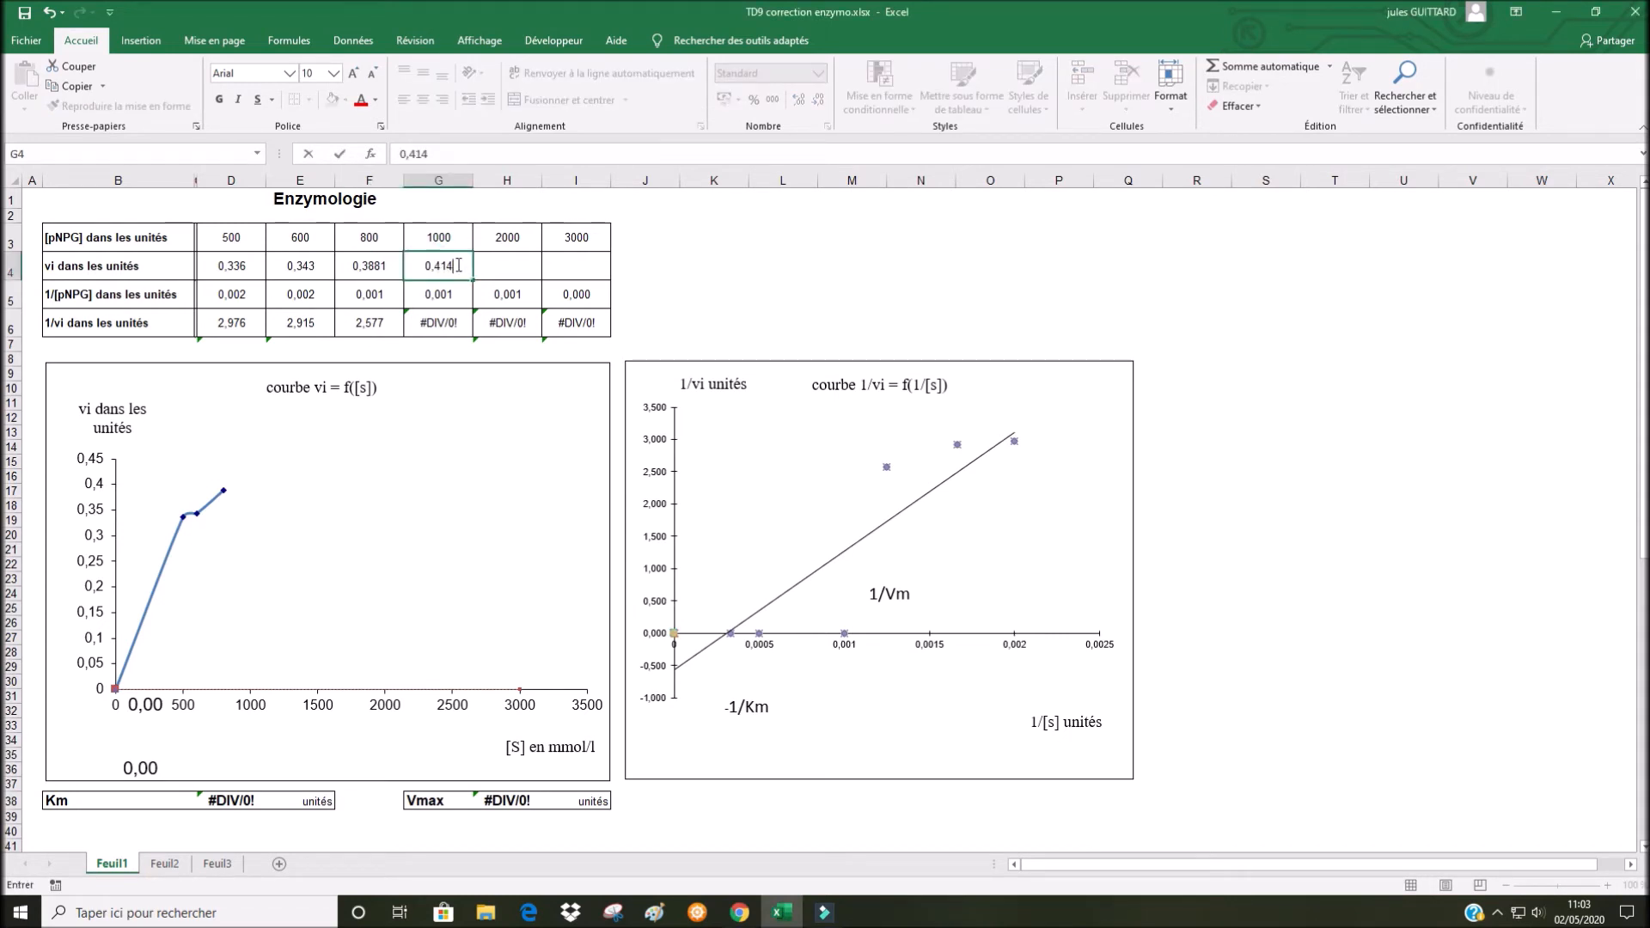
key("Return")
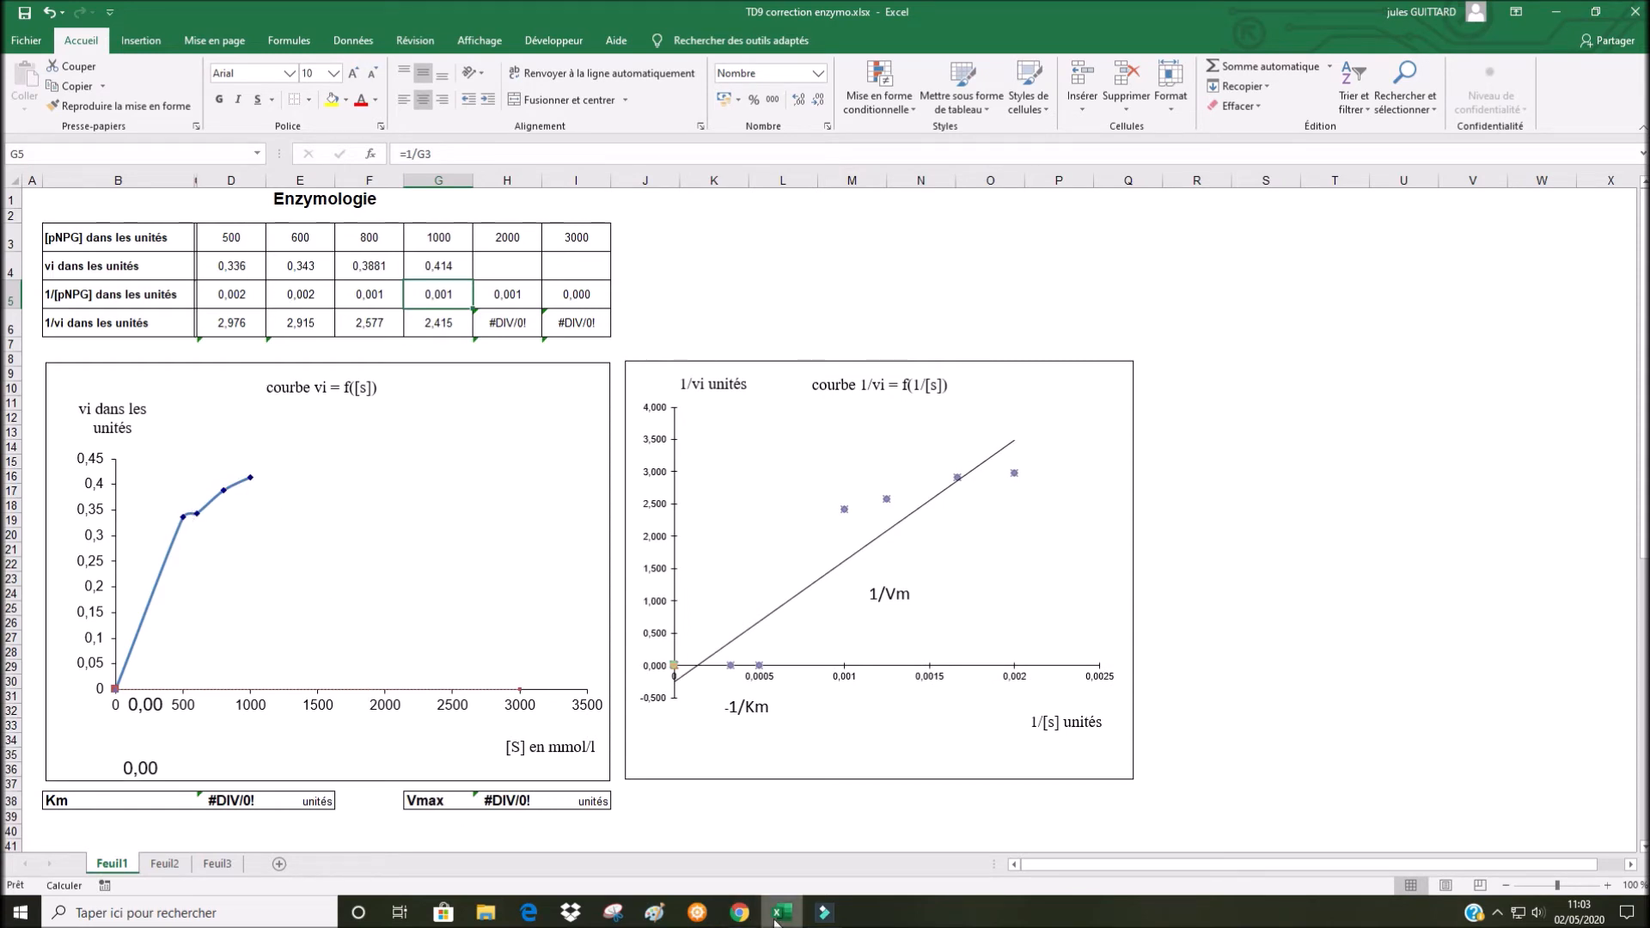
- Switch back to Édu'modèles in Chrome, set the starting number of pNPP agents to 2000 and start the simulation
left_click(739, 913)
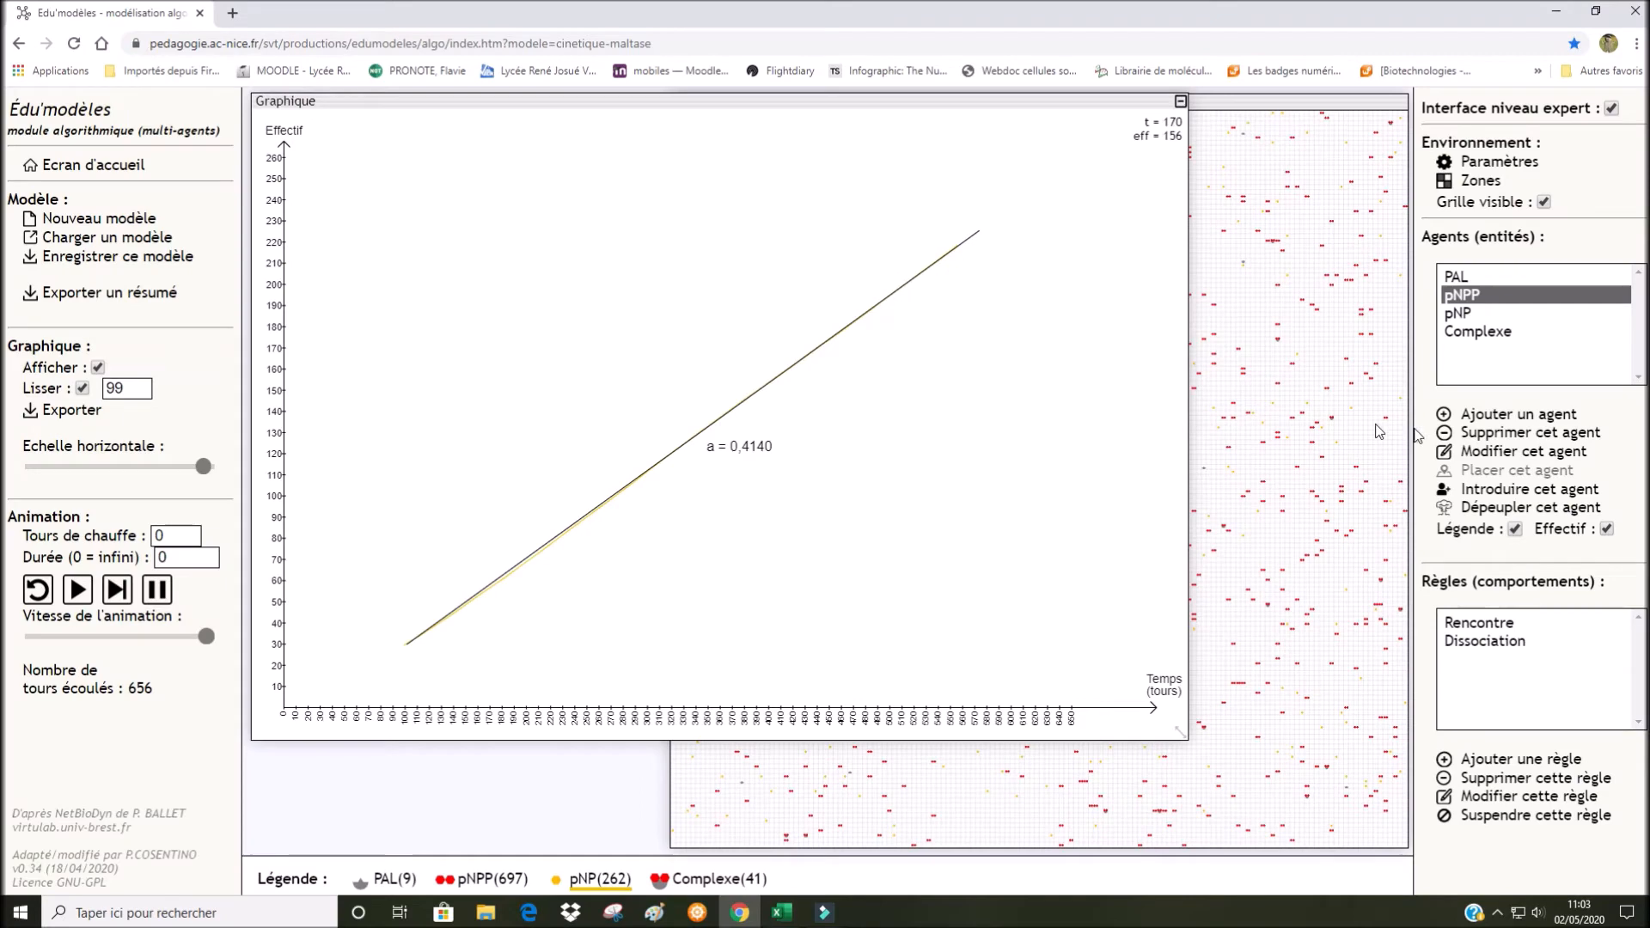
double_click(1475, 297)
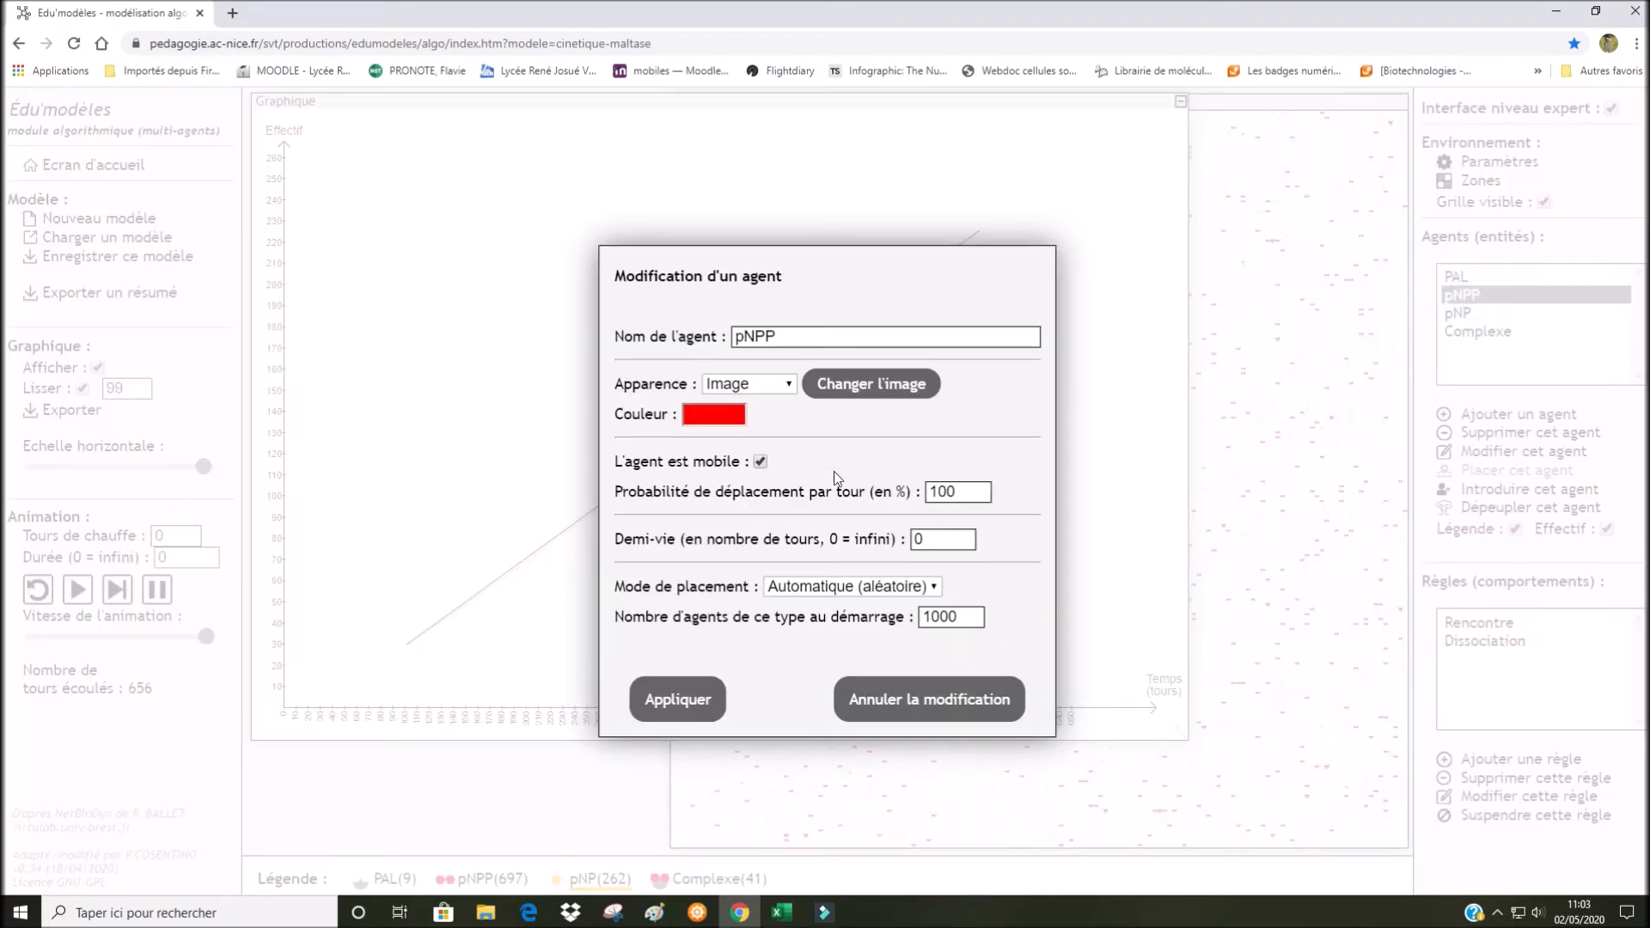
type("2000")
left_click(678, 715)
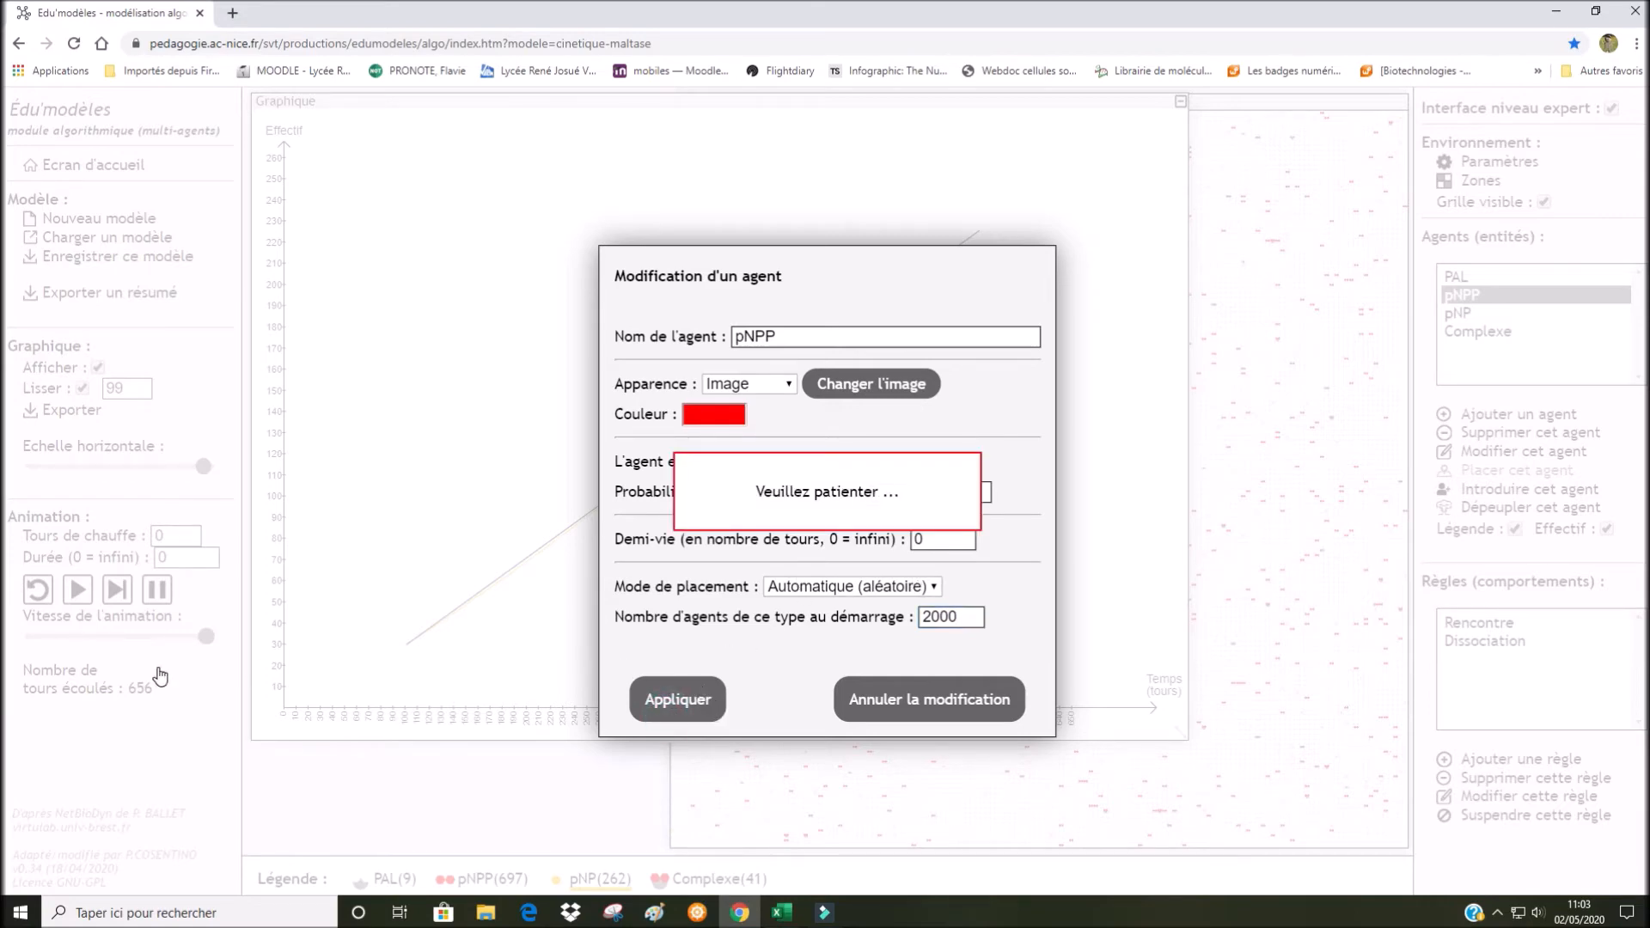
left_click(77, 602)
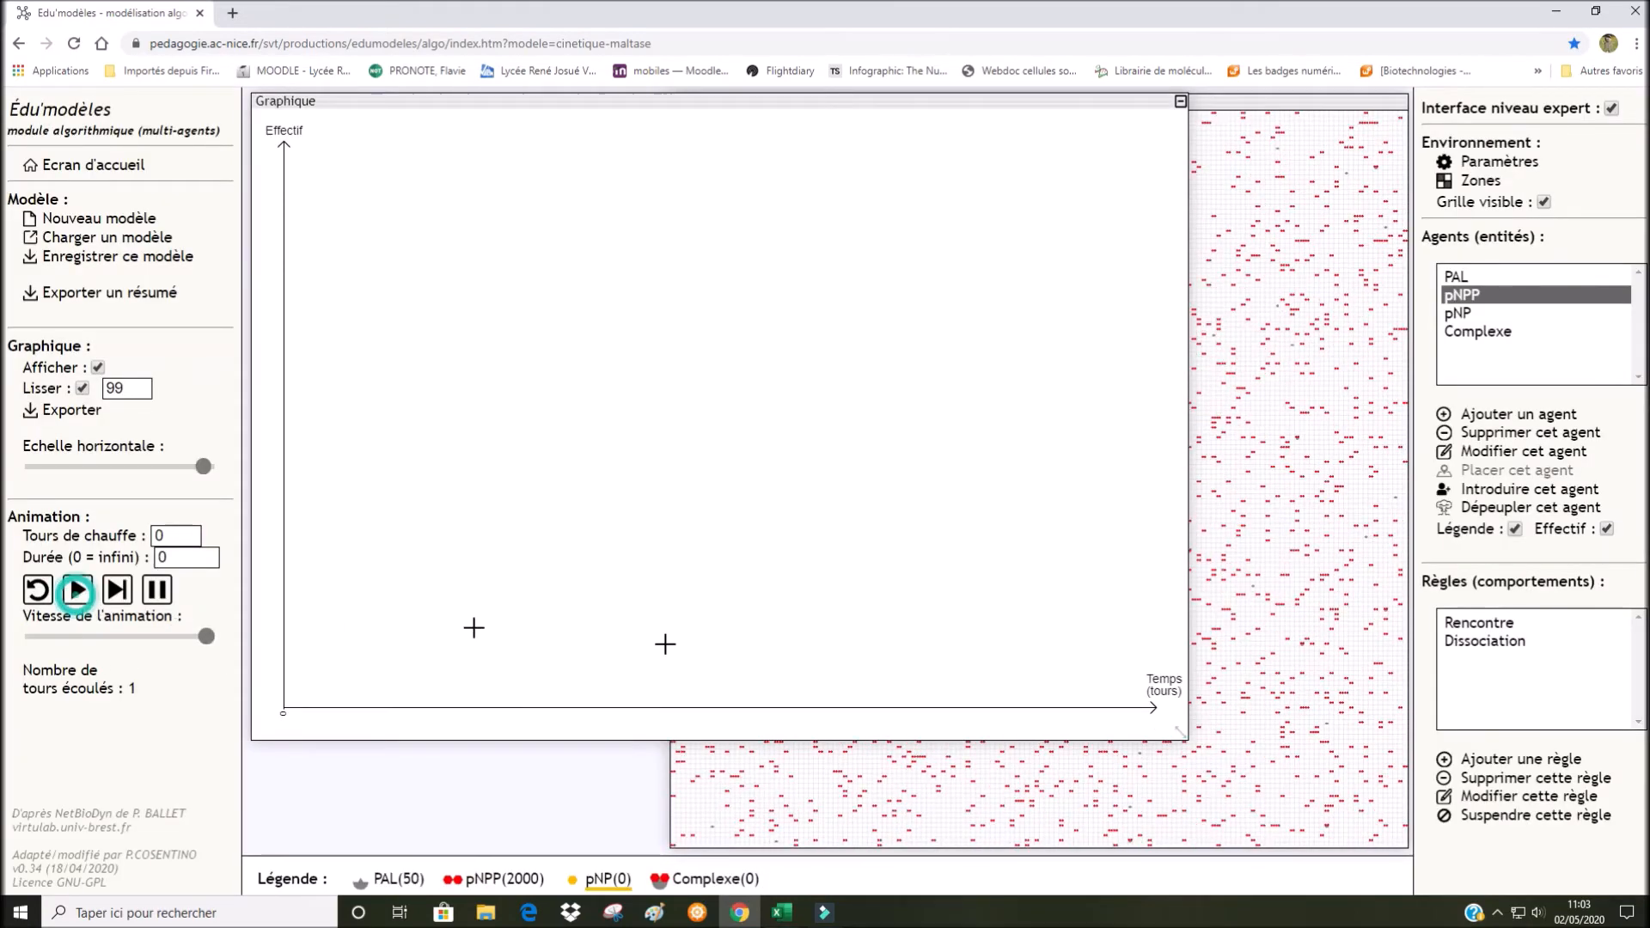
- Compress the graph's horizontal scale, pause the 2000-agent simulation and draw a tangent along the pNP curve from about 100 to 800 turns
mouse_move(1179, 732)
left_mouse_down()
mouse_move(692, 446)
mouse_move(1183, 736)
left_mouse_up()
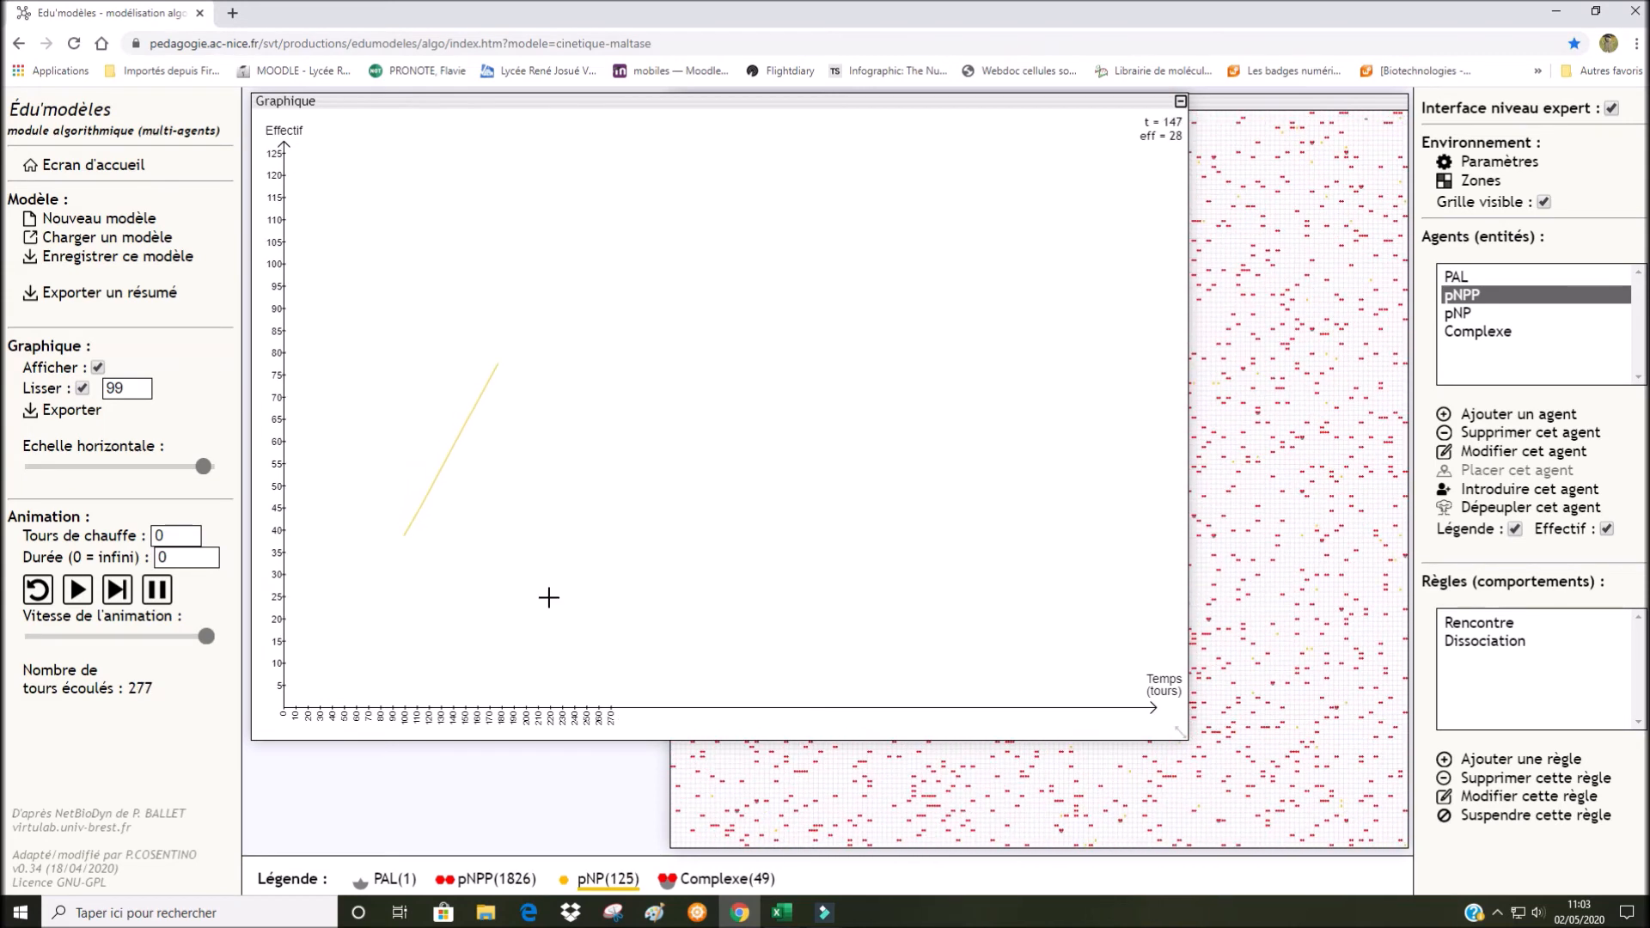
left_click_drag(210, 467, 213, 468)
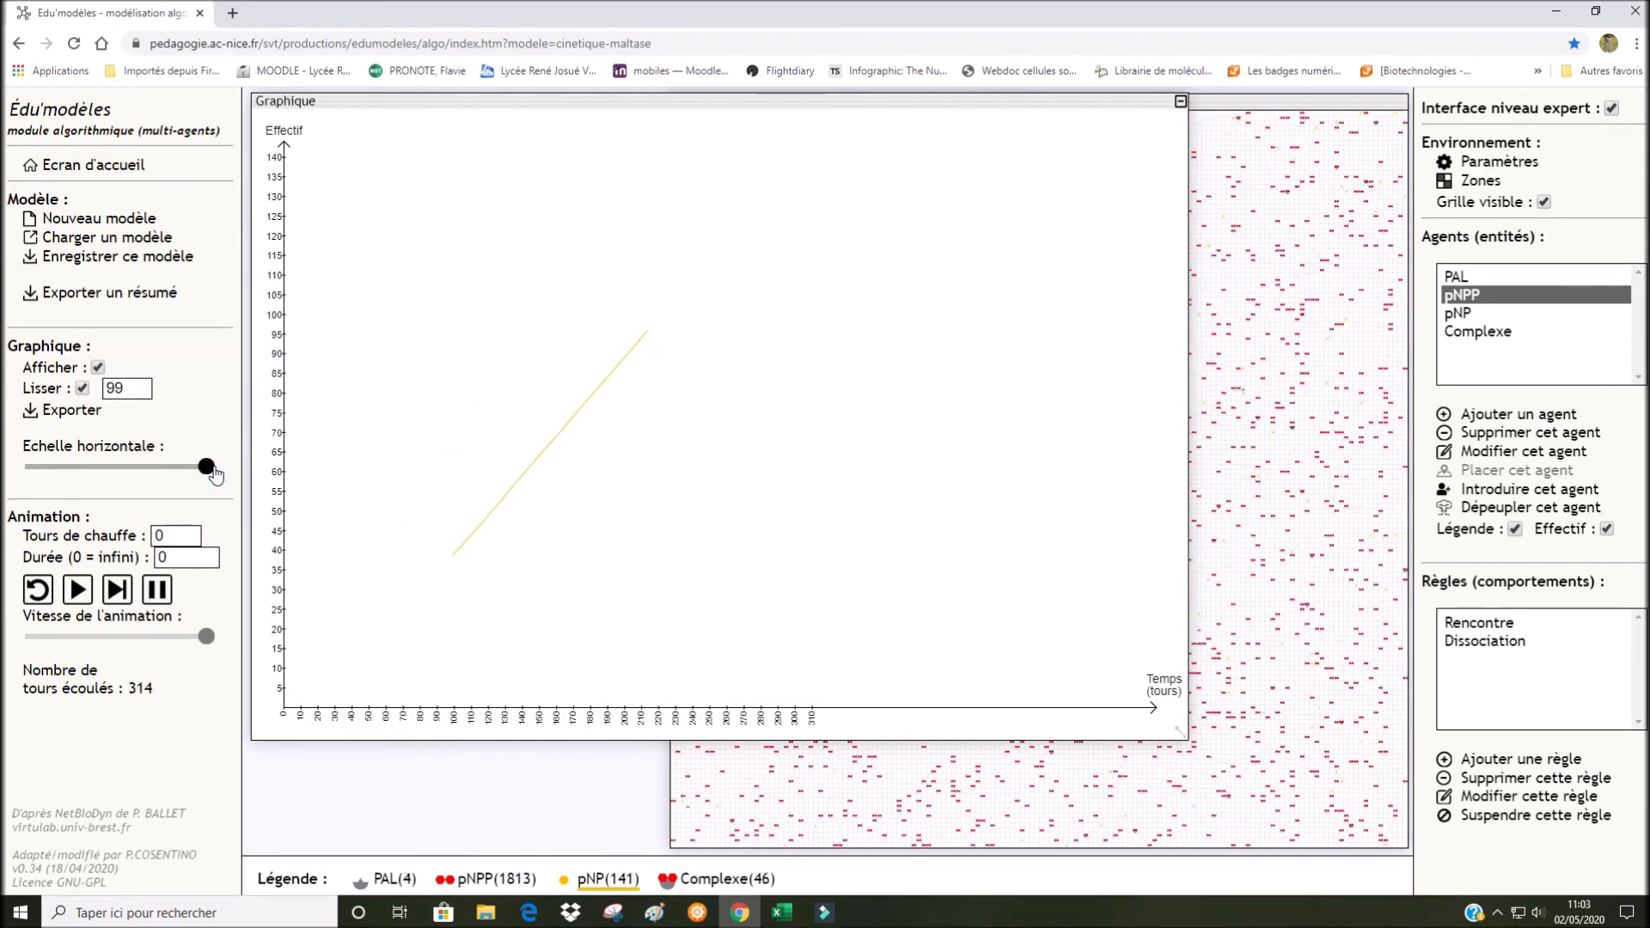
left_click_drag(211, 472, 193, 472)
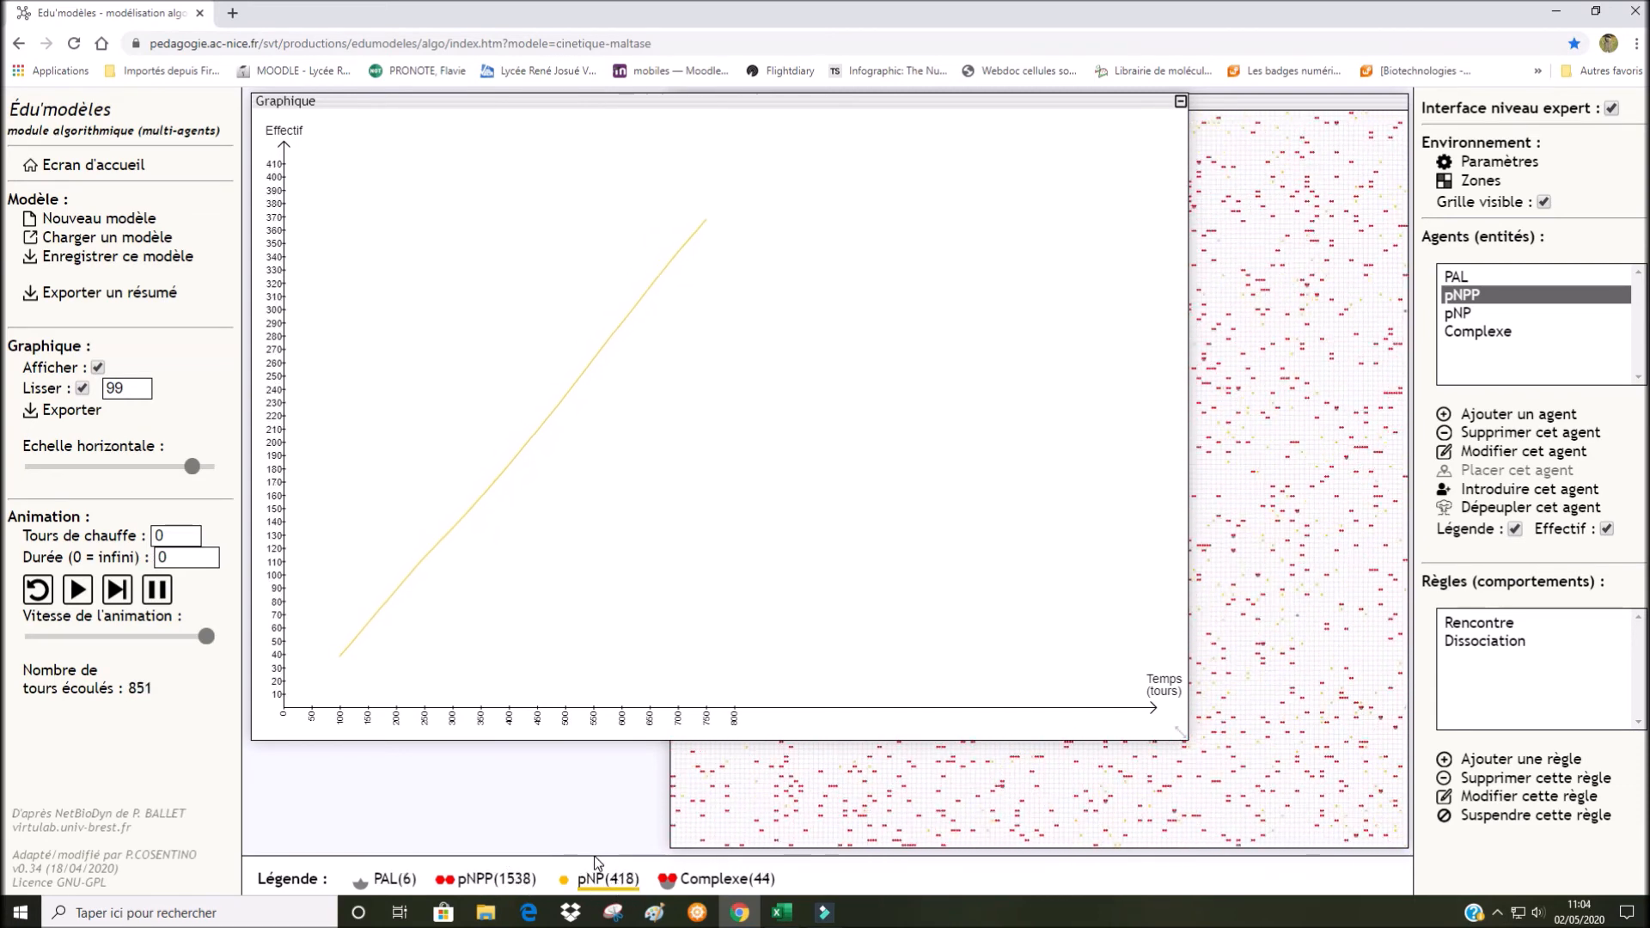
left_click(164, 597)
left_click_drag(339, 659, 738, 215)
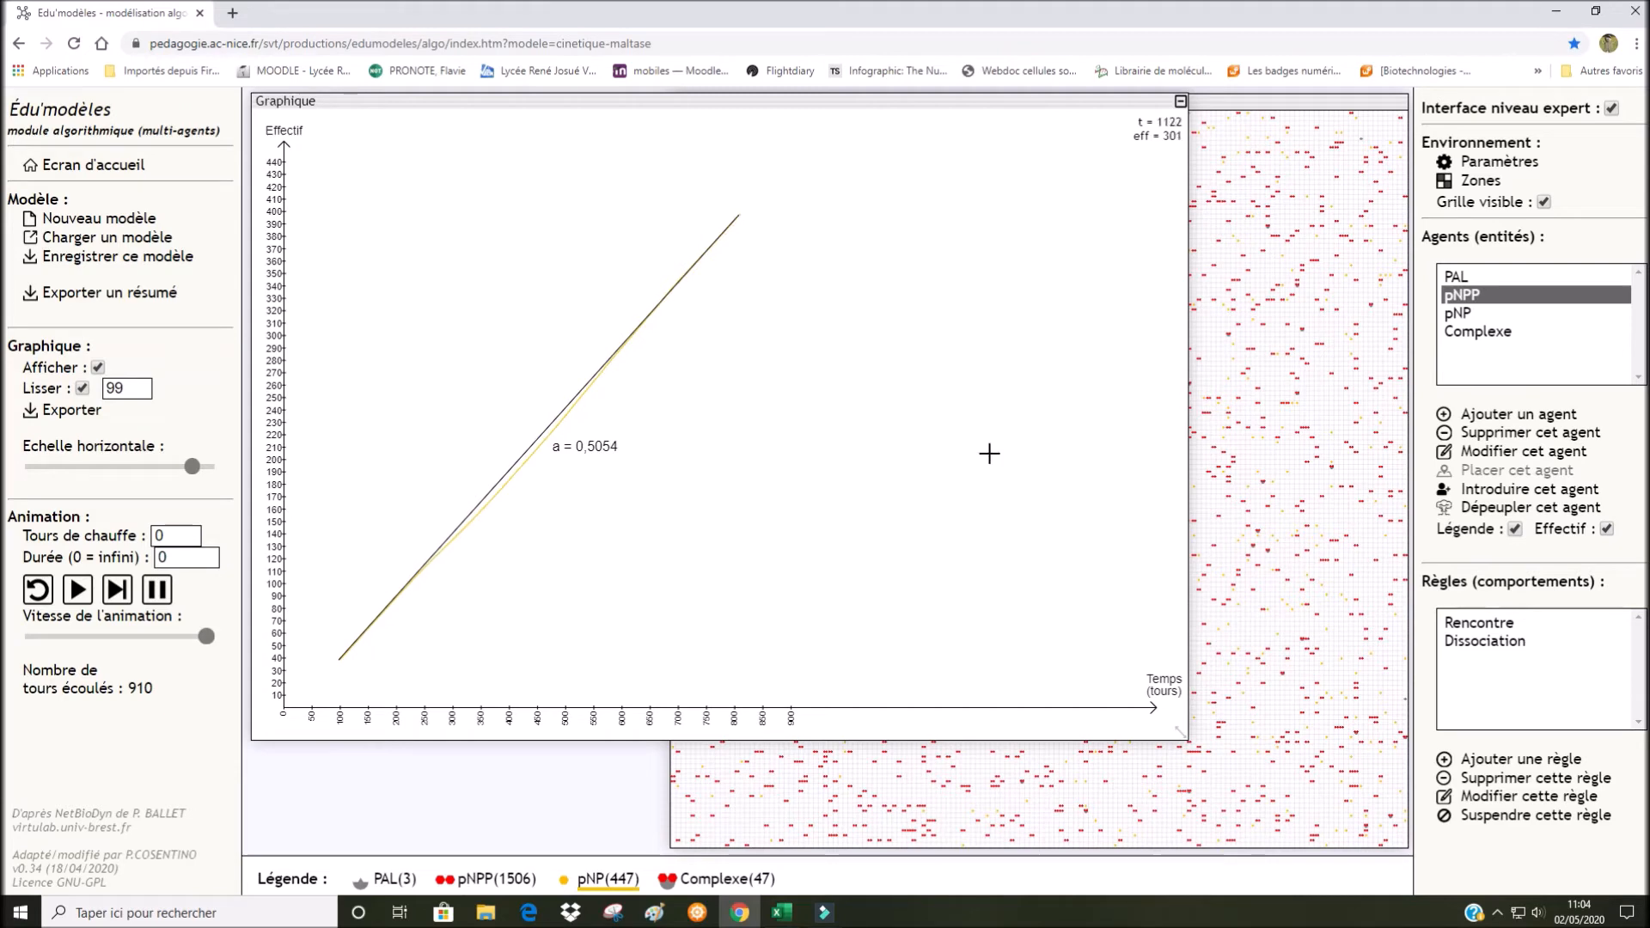
- Switch to the Excel workbook and enter 0,5054 as the vi value for the 2000 pNPG concentration
left_click(782, 911)
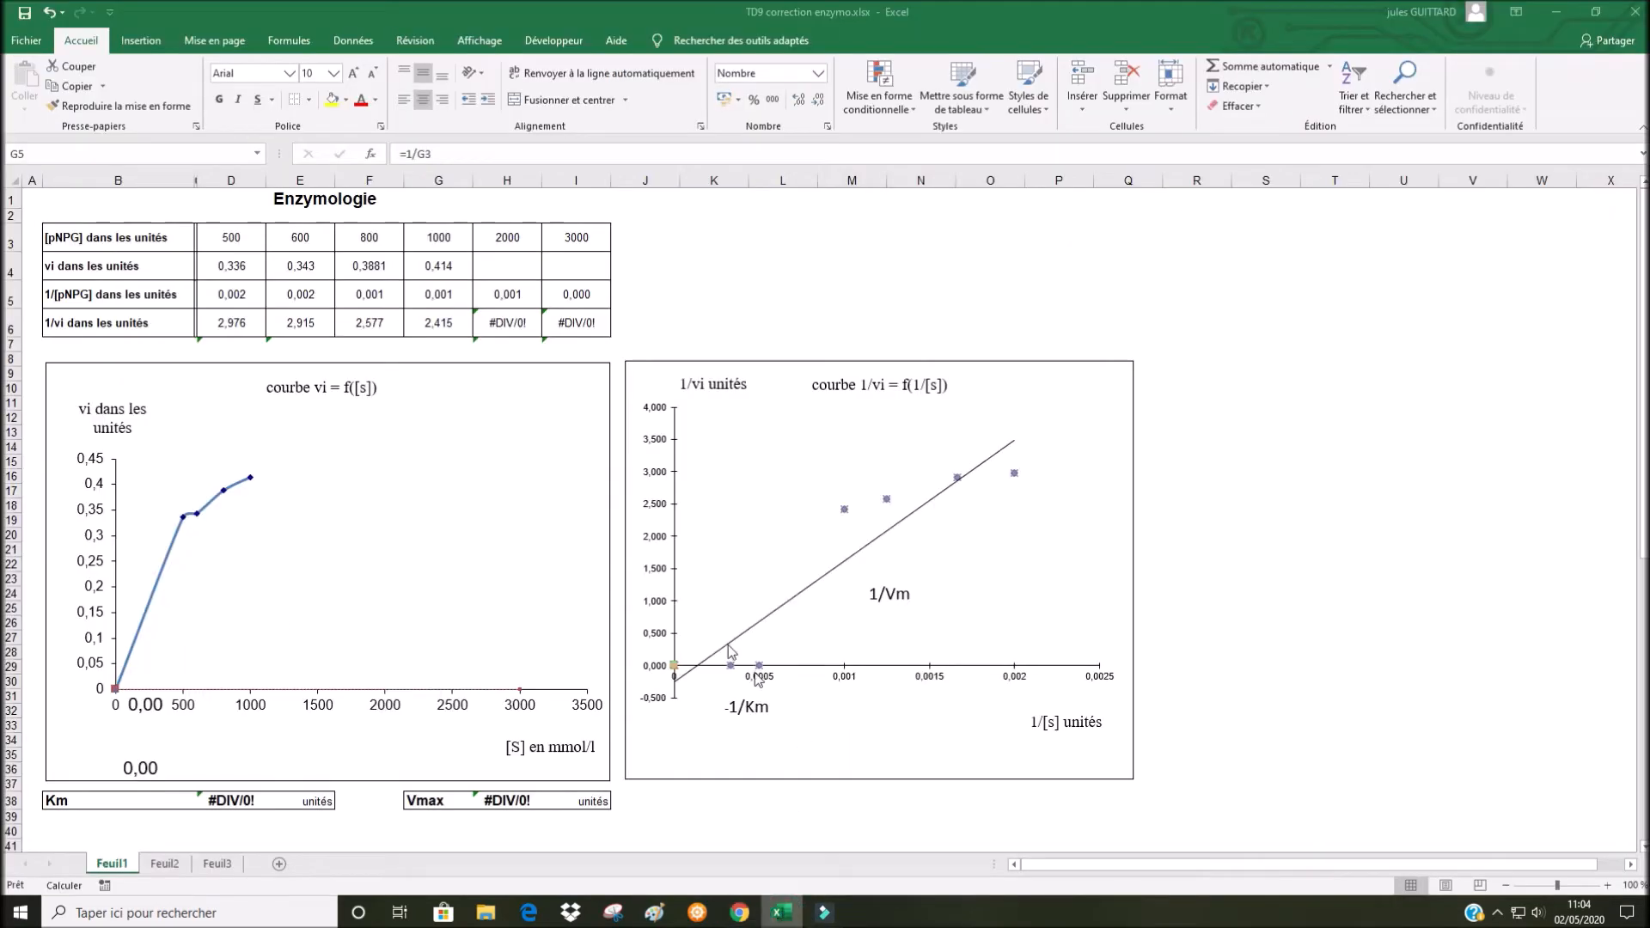
left_click(500, 266)
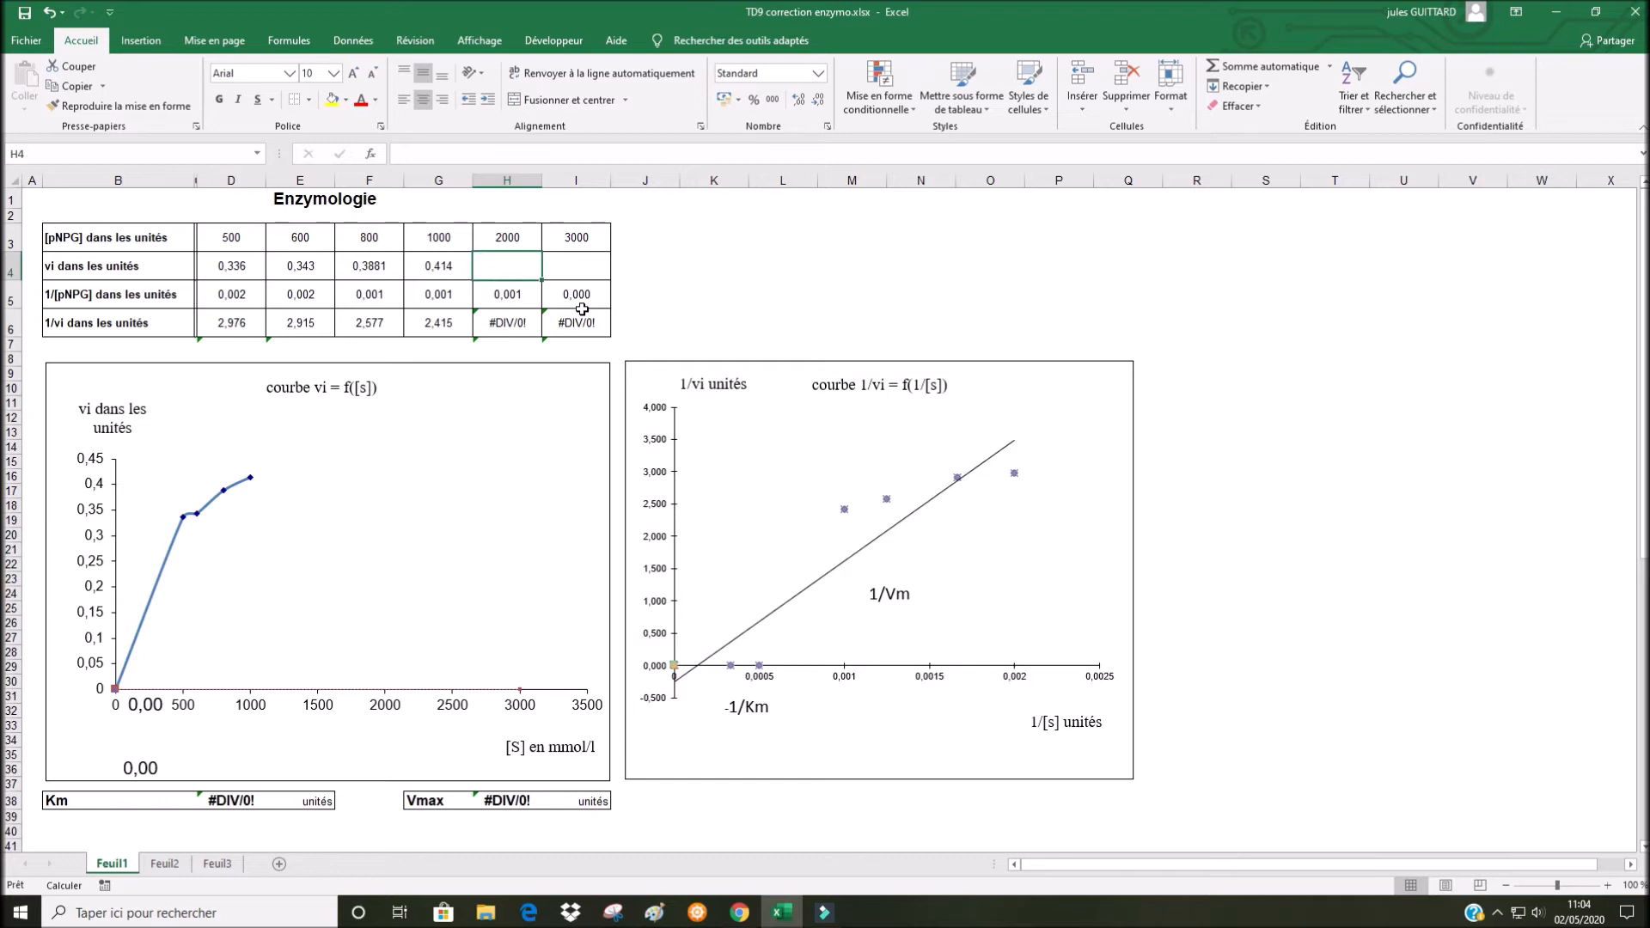
type("0,5054")
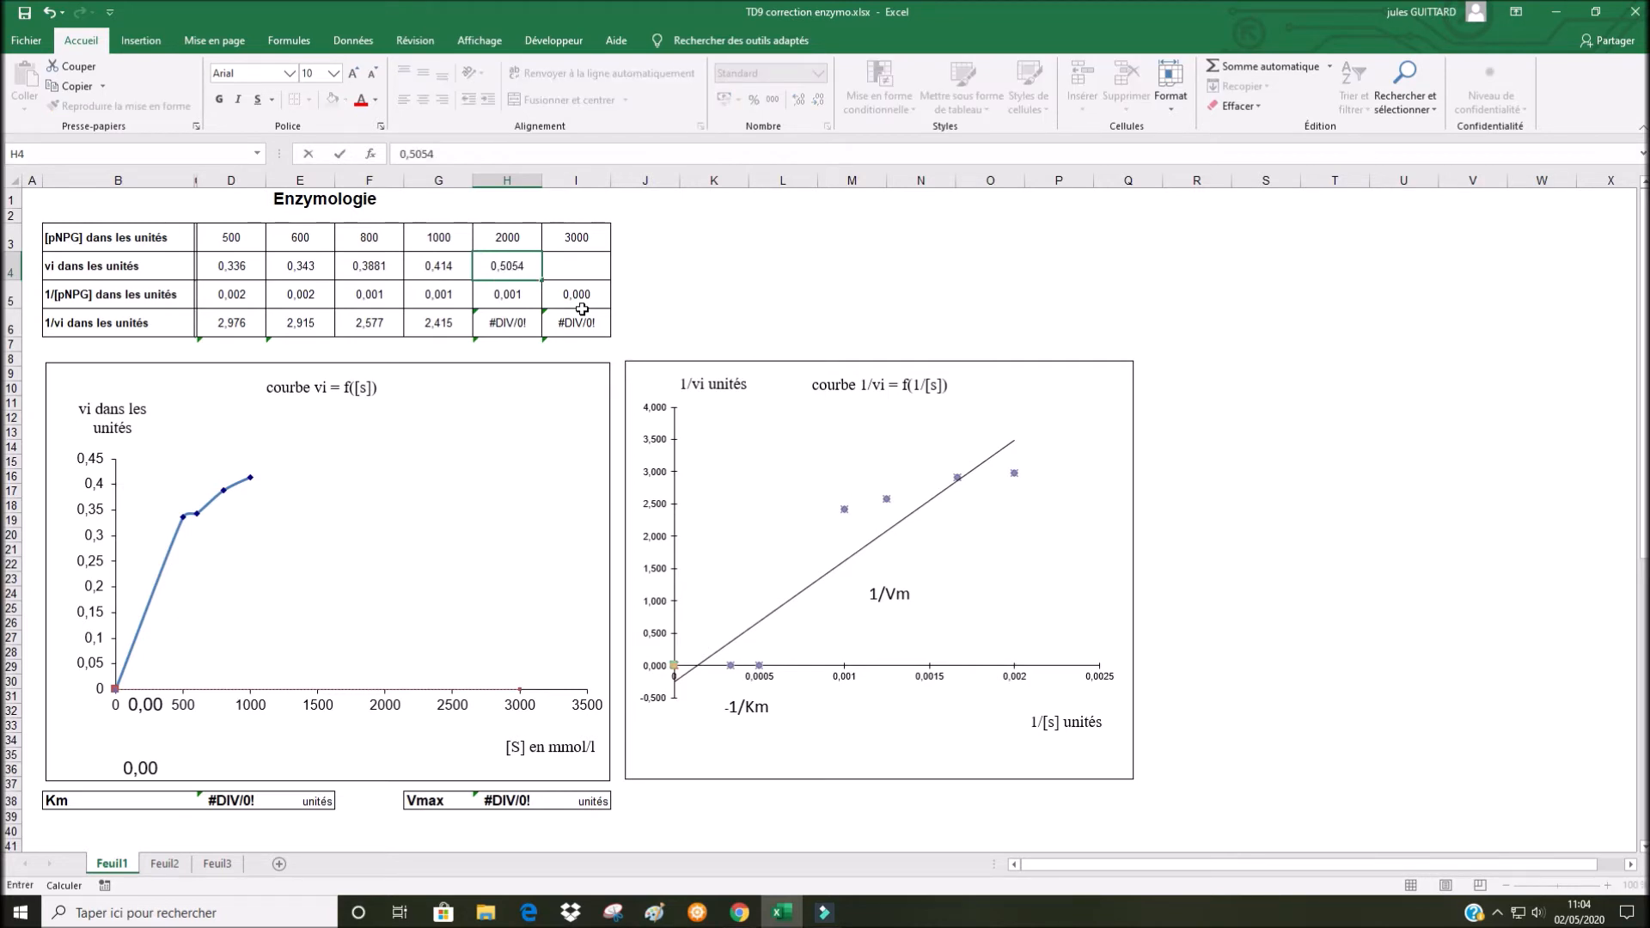
key("Return")
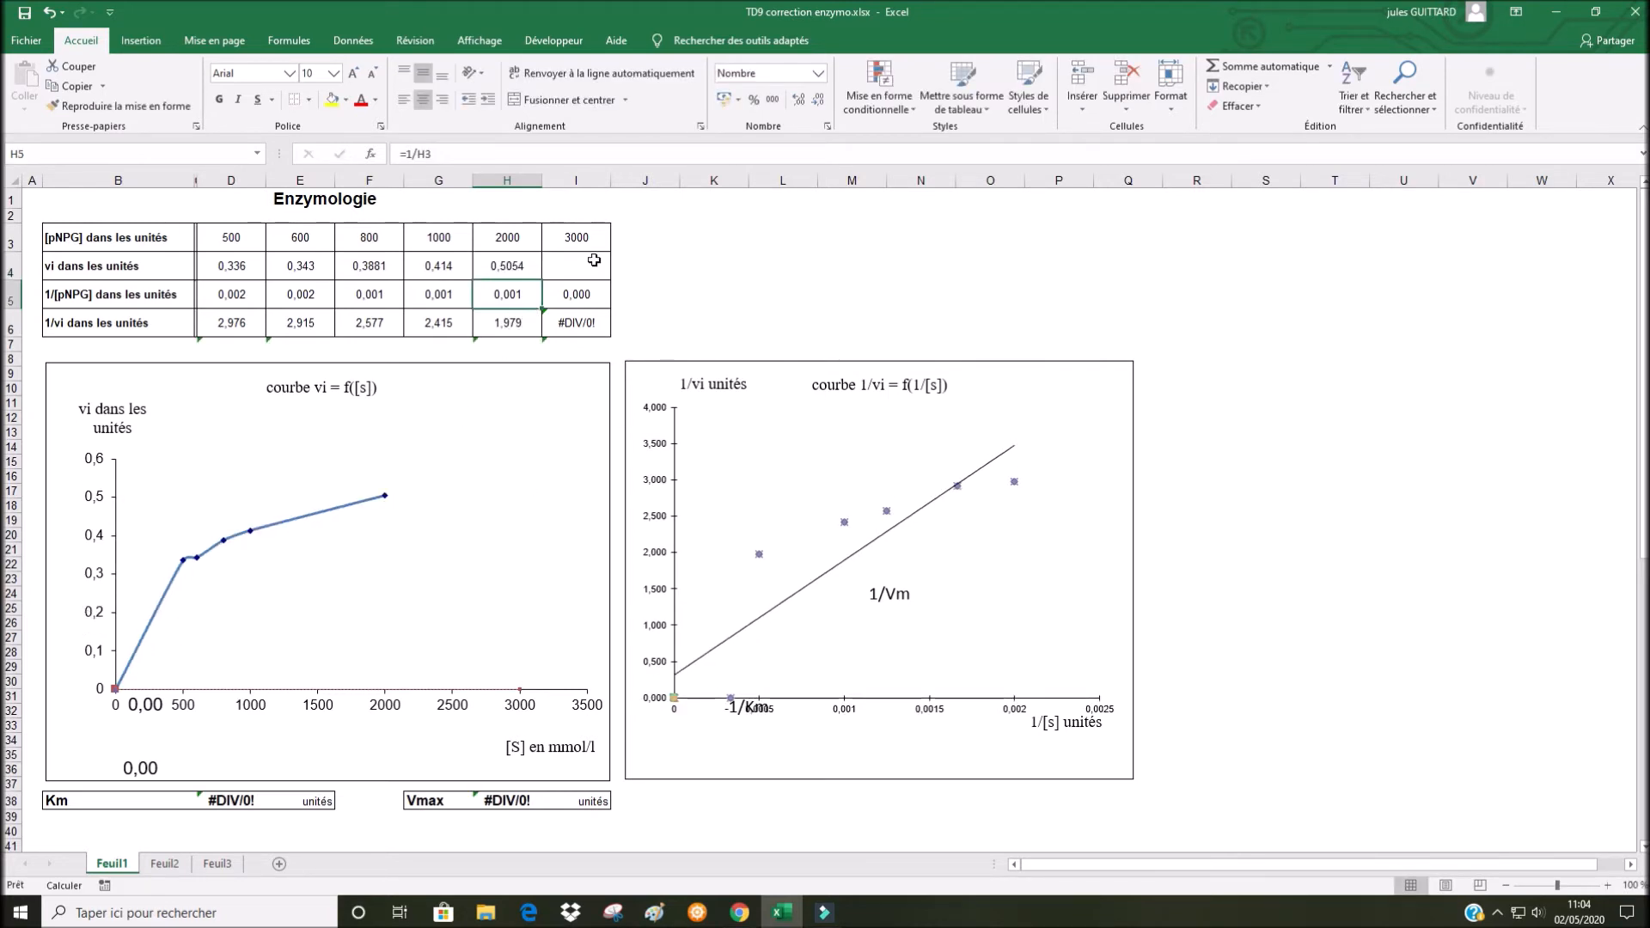
- Switch back to Édu'modèles in Chrome and set the starting number of pNPP agents to 3000
left_click(744, 916)
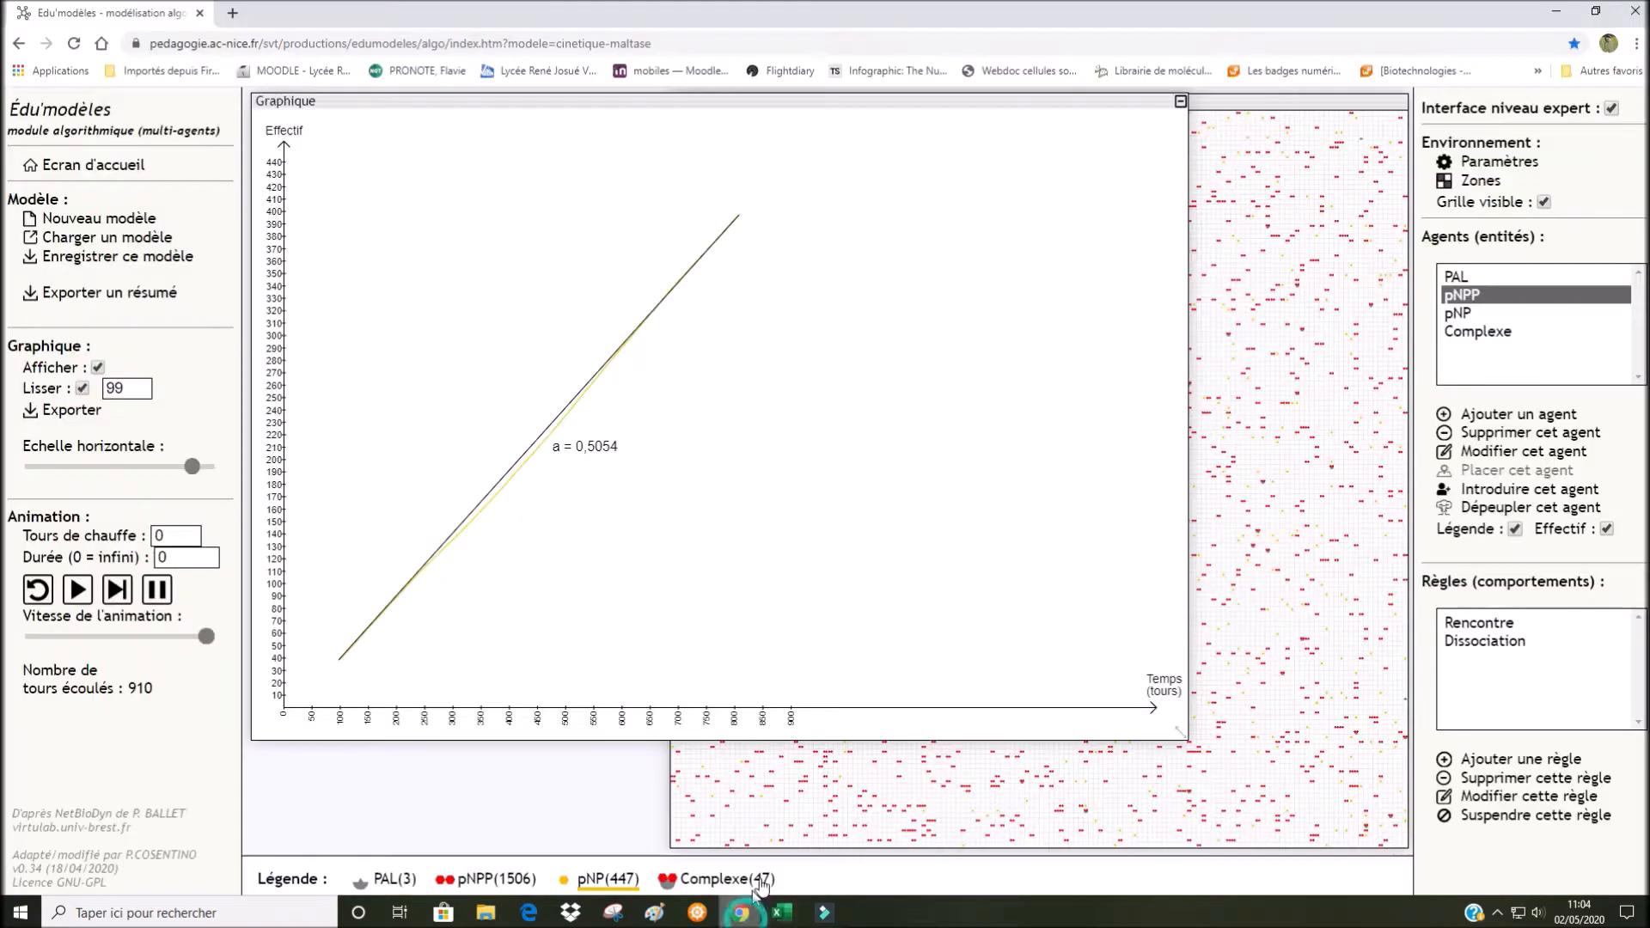
double_click(1491, 306)
type("3000")
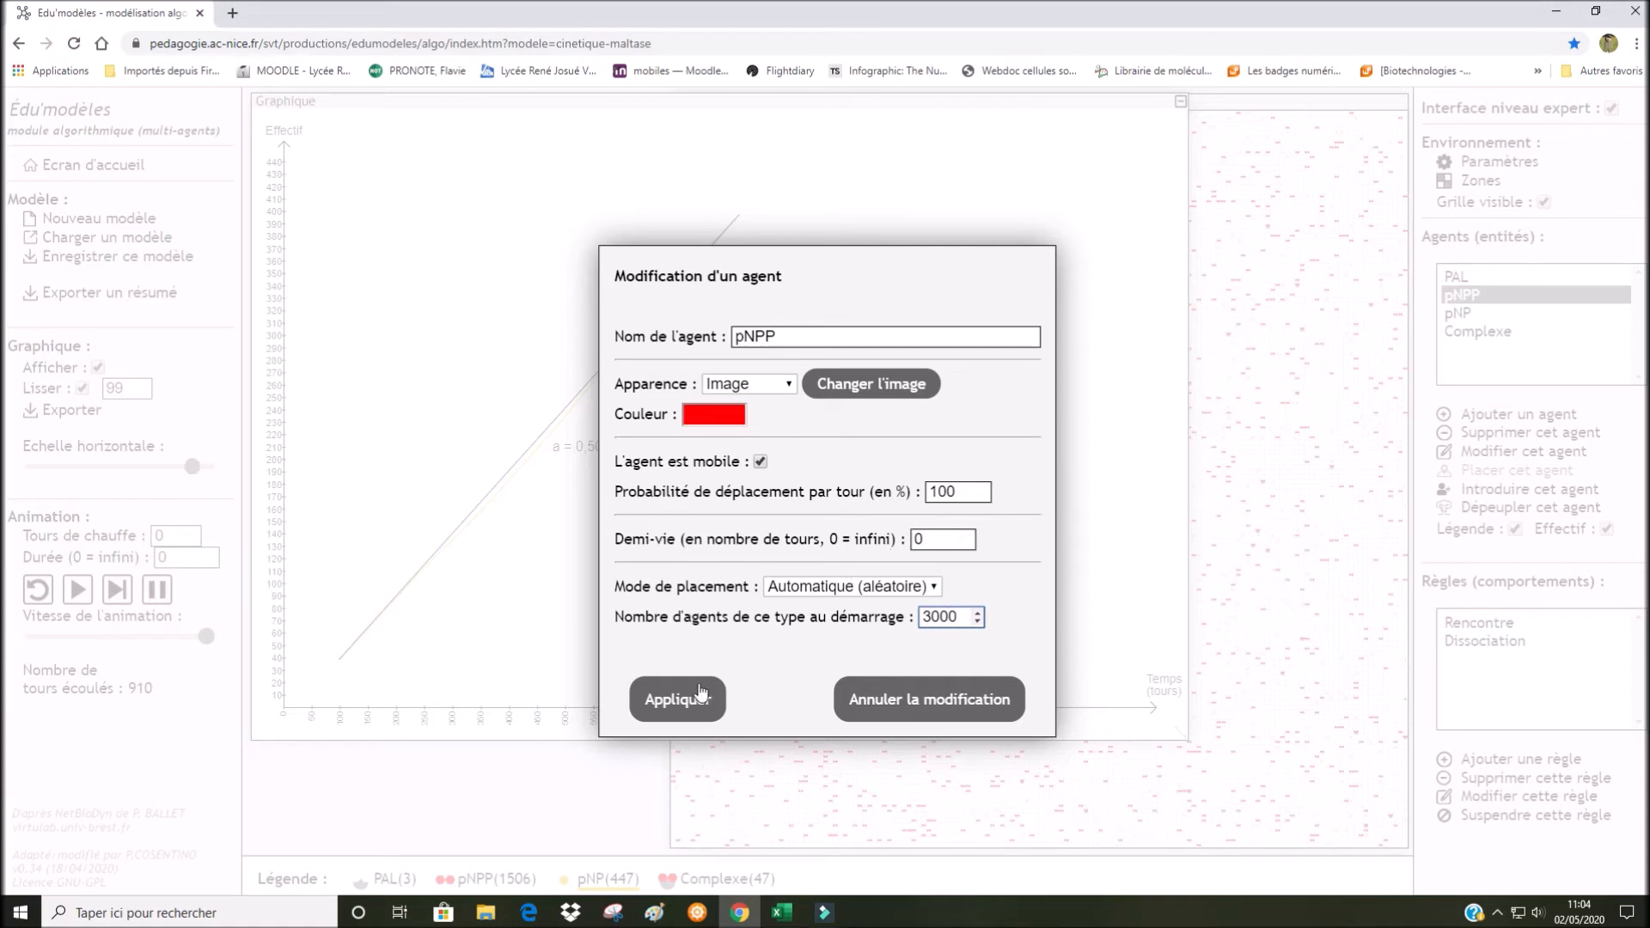
left_click(685, 699)
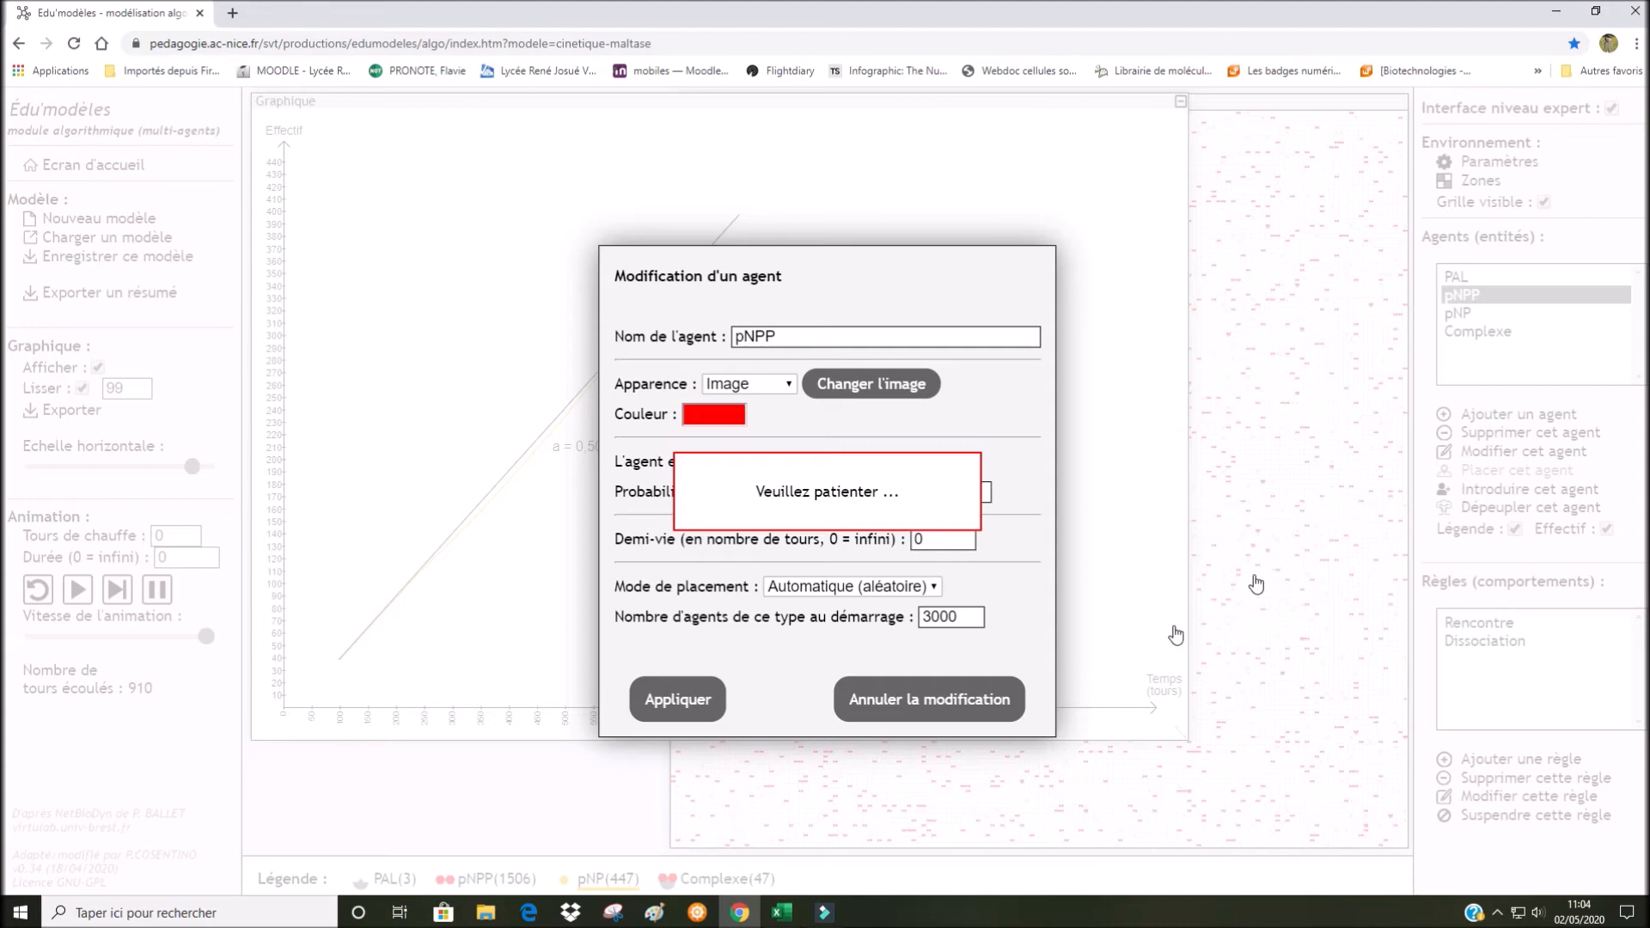
- Run the 3000-agent simulation, pause it and draw a tangent along the initial pNP curve from about 100 to 680 turns
left_click(78, 589)
left_click_drag(1178, 737, 1253, 767)
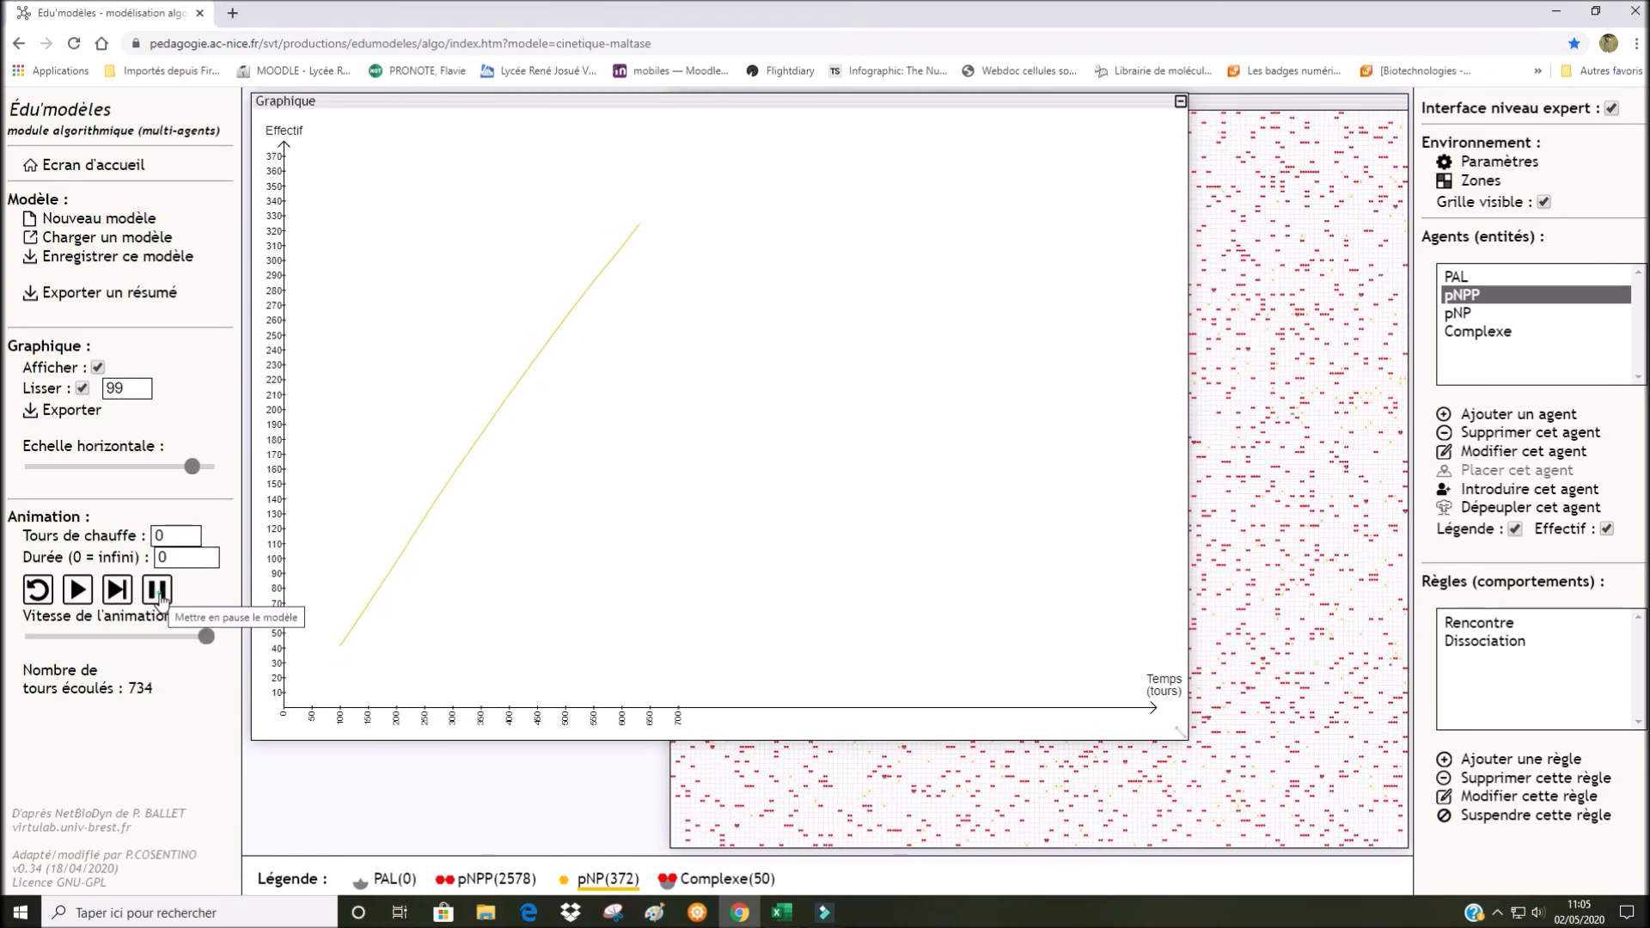
left_click_drag(339, 644, 655, 210)
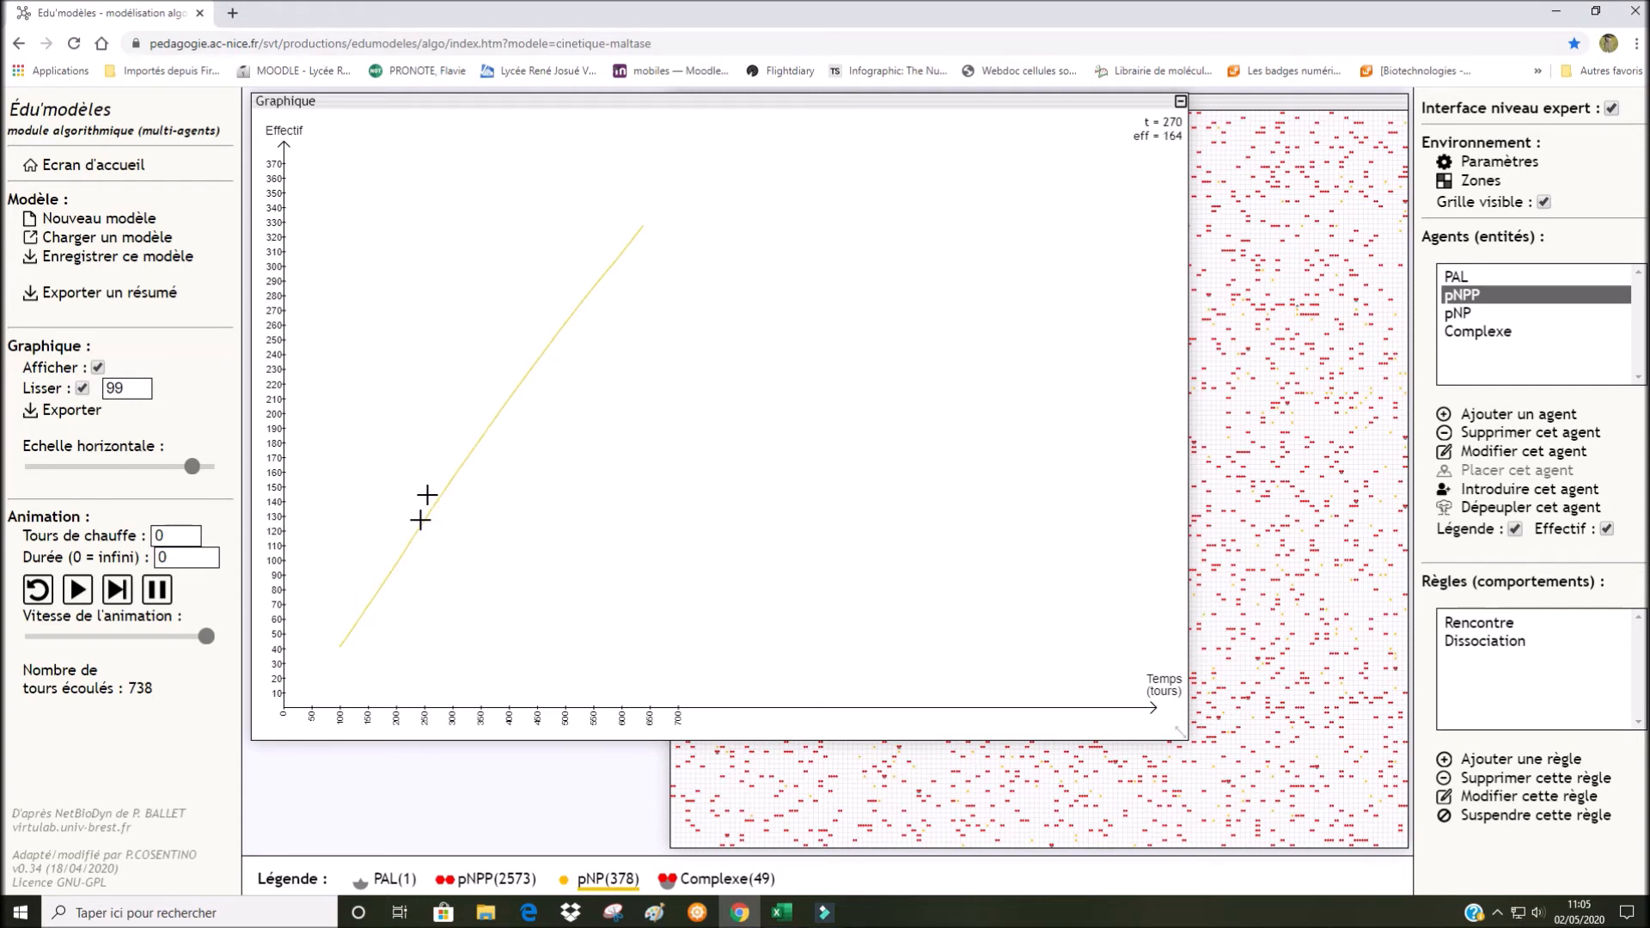
left_click_drag(338, 647, 666, 166)
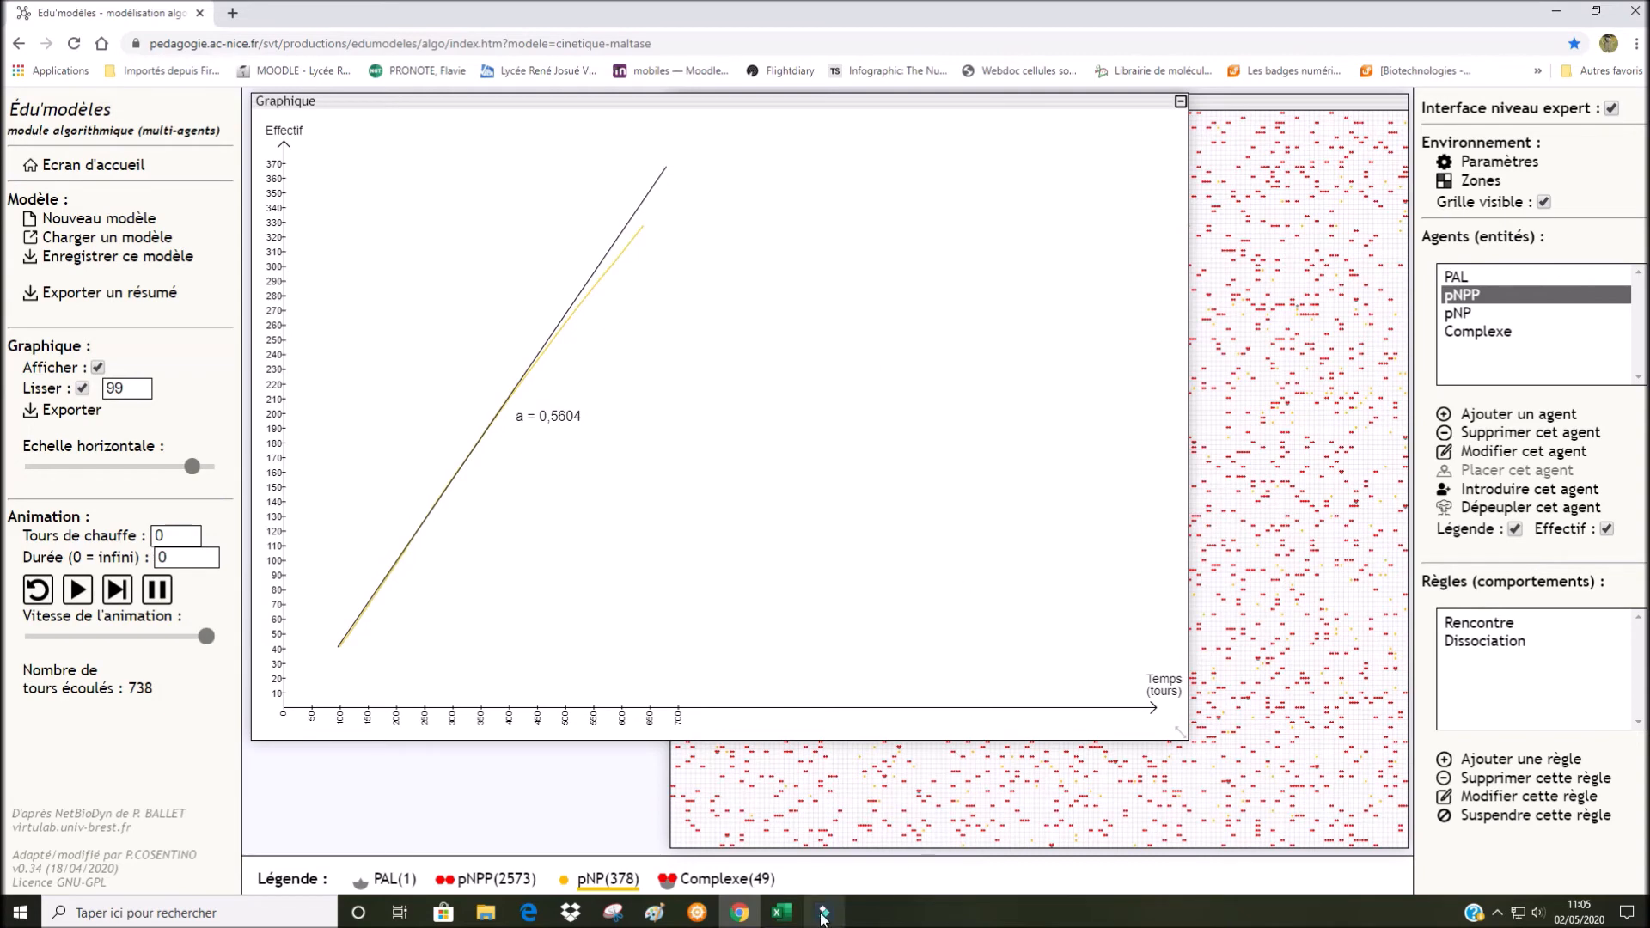
- Switch to the Excel workbook and enter 0,5604 as the vi value for the 3000 pNPG concentration
left_click(781, 912)
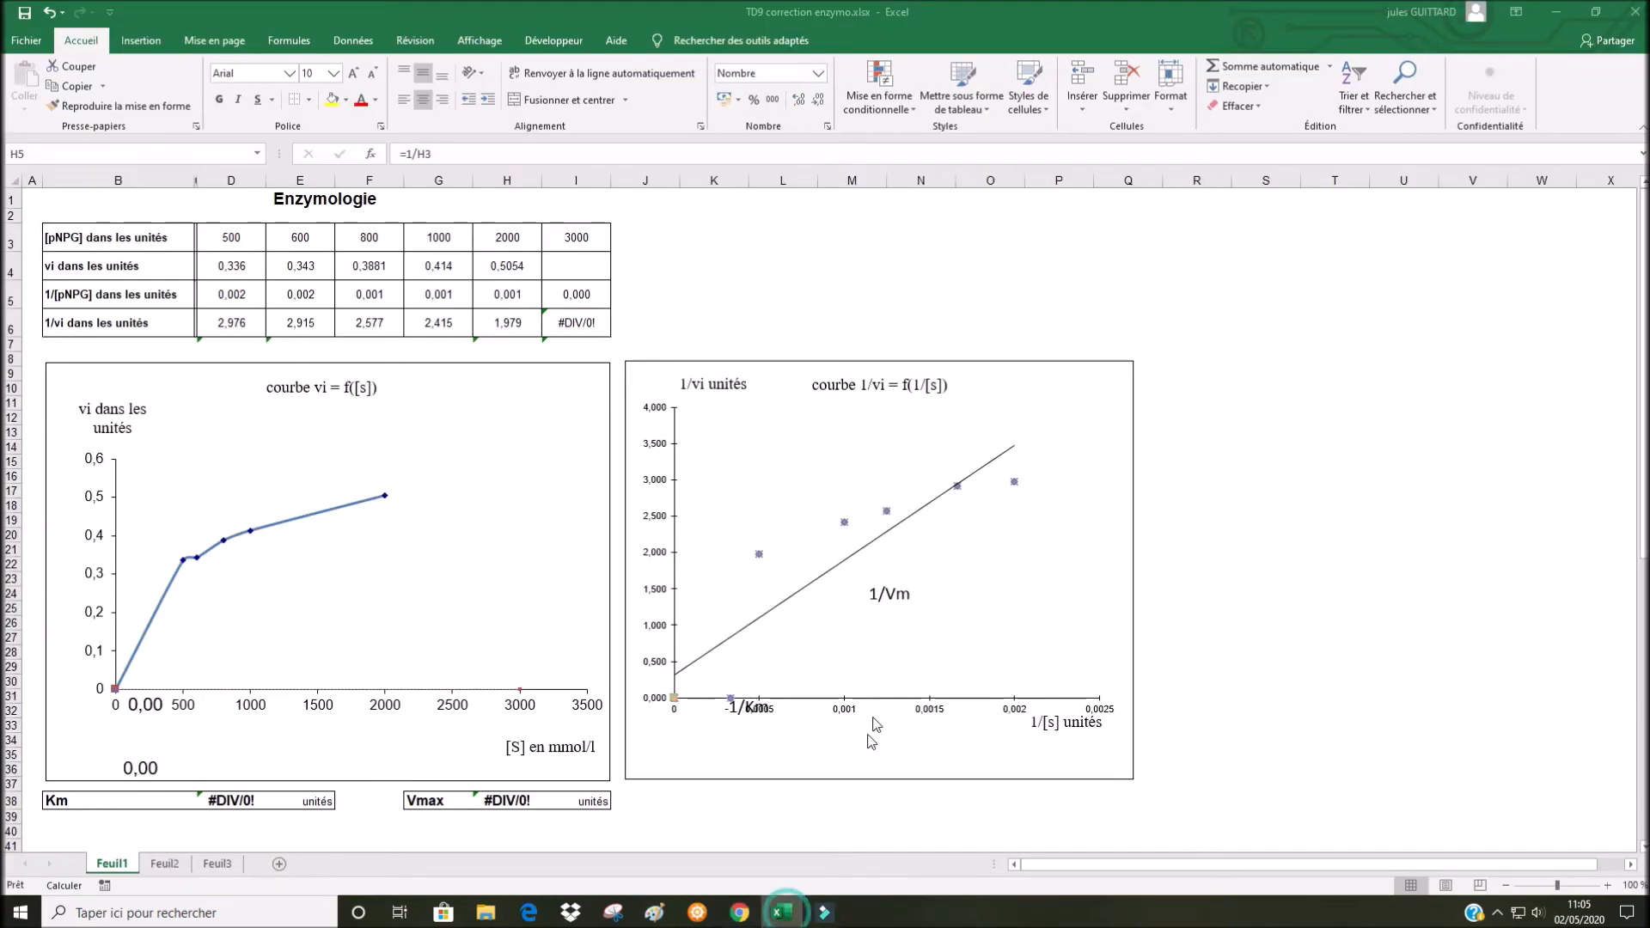
left_click(577, 265)
type("0,5")
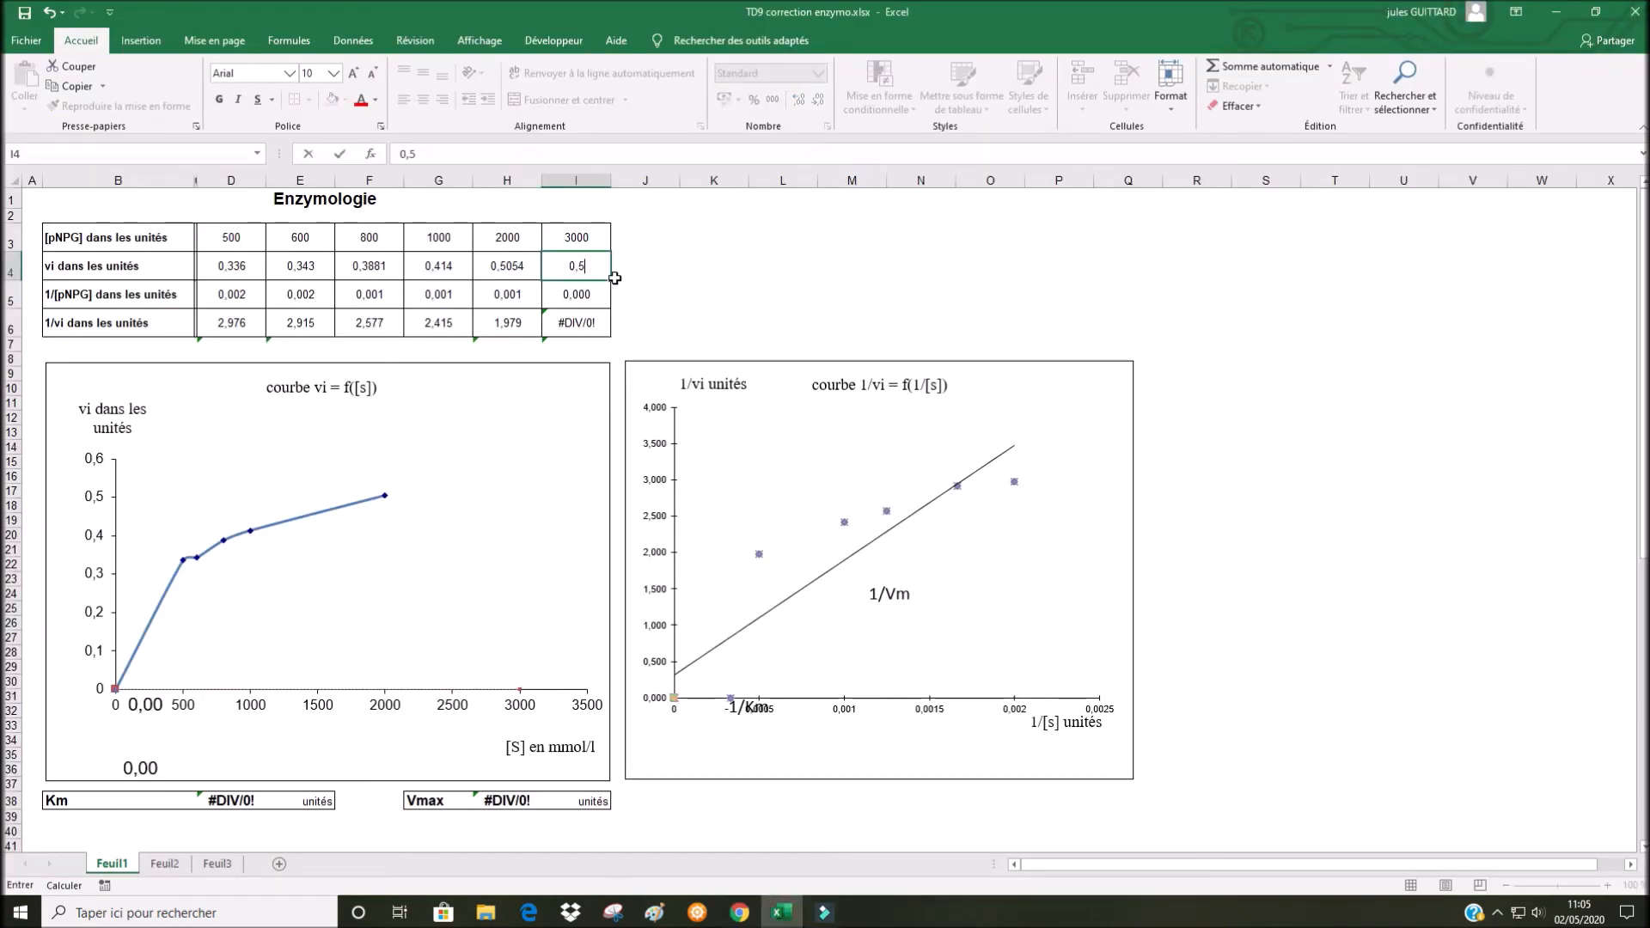
type("604")
key("Return")
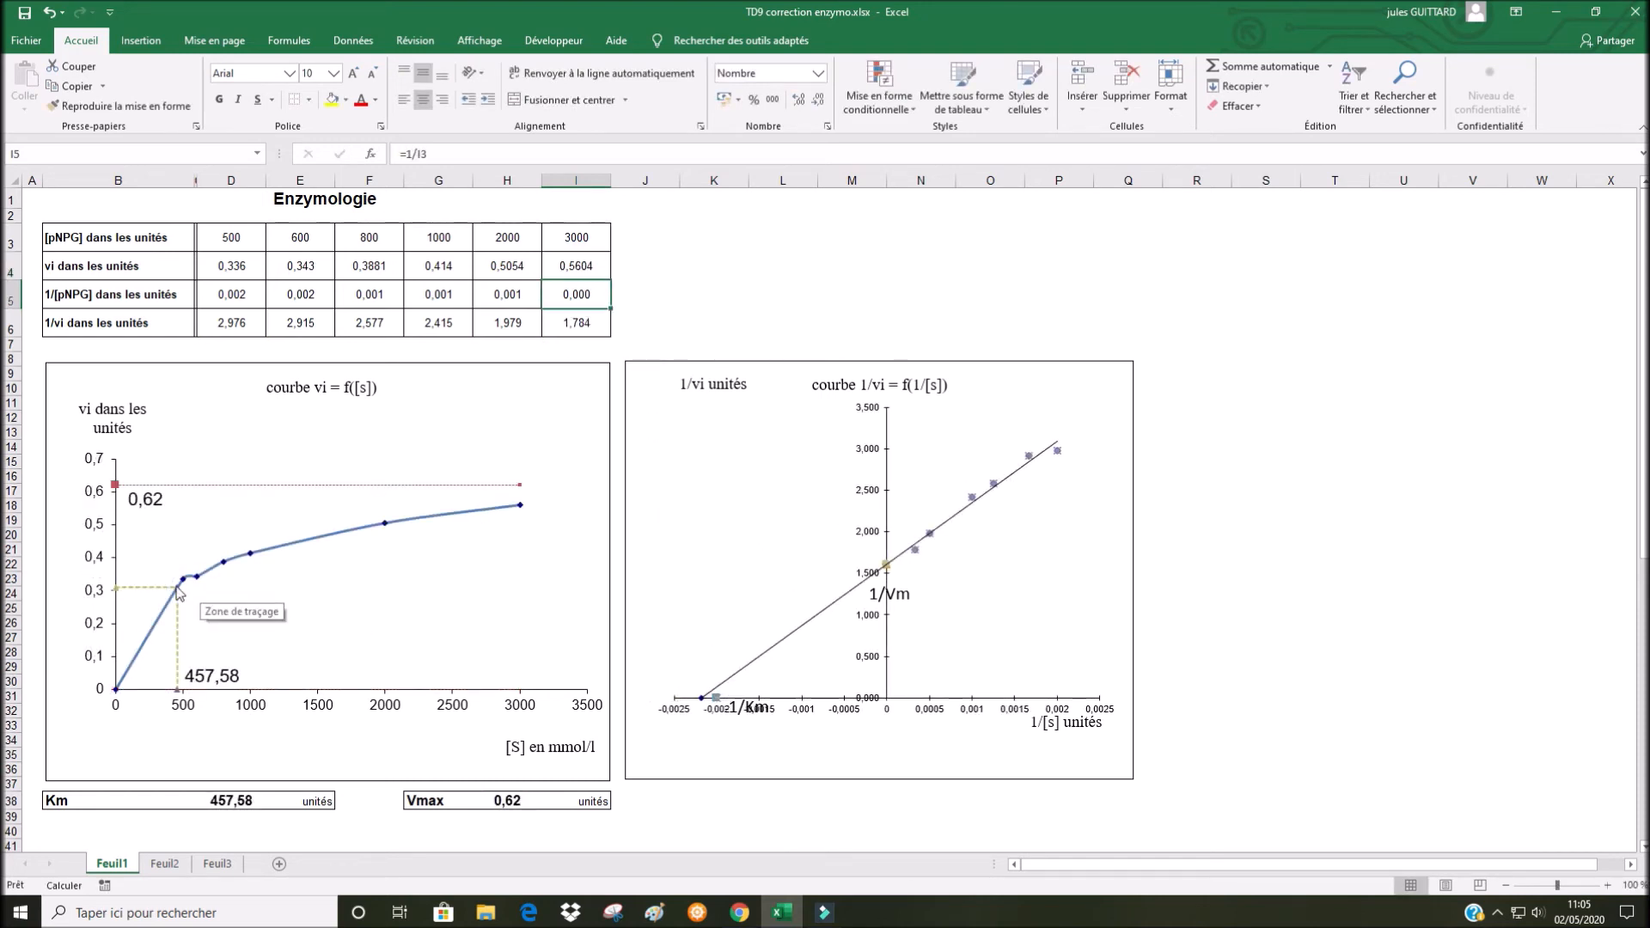
- Switch back to Édu'modèles in Chrome, set the starting number of pNPP agents to 500 and start the simulation
left_click(739, 912)
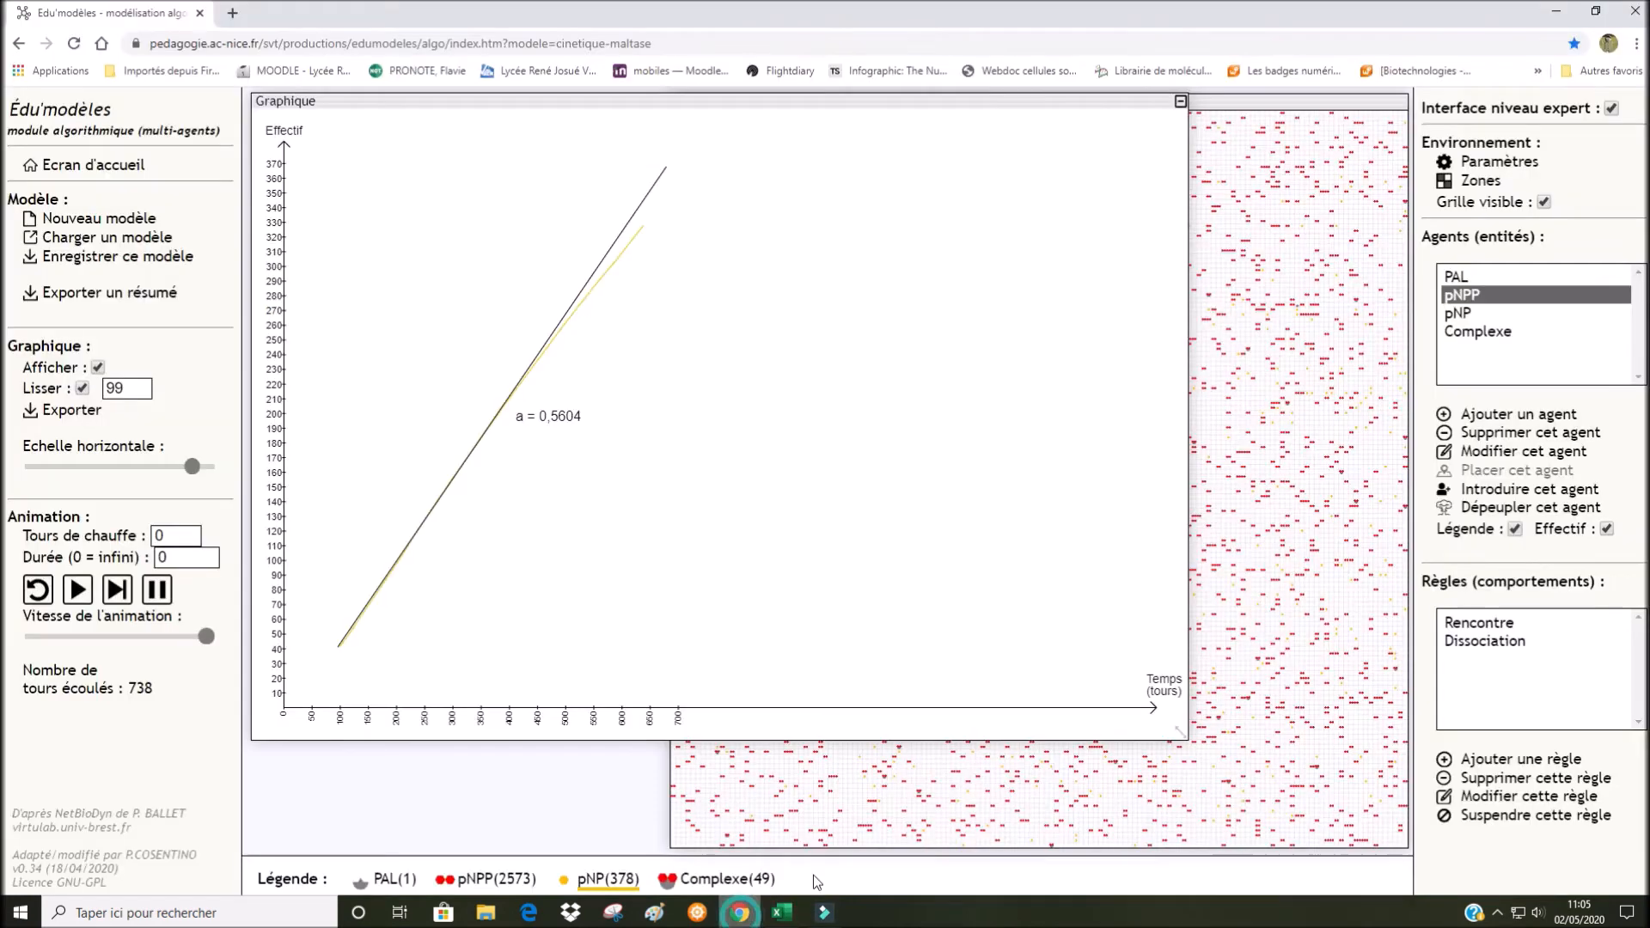
double_click(1466, 296)
left_click_drag(967, 617, 917, 622)
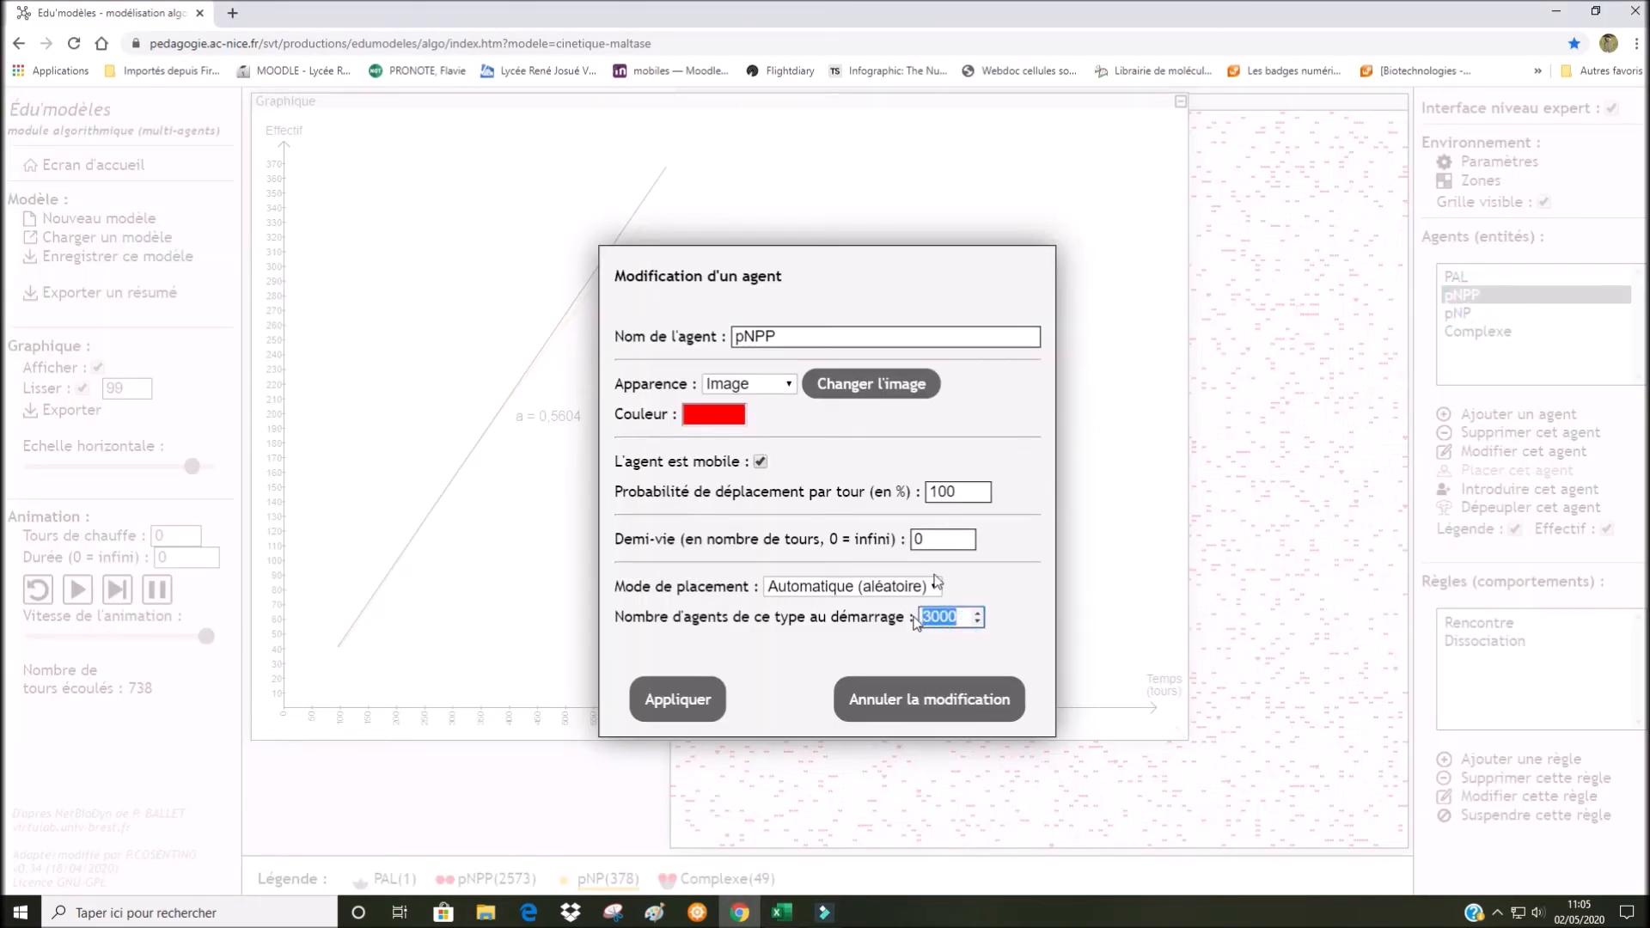
type("500")
left_click(679, 700)
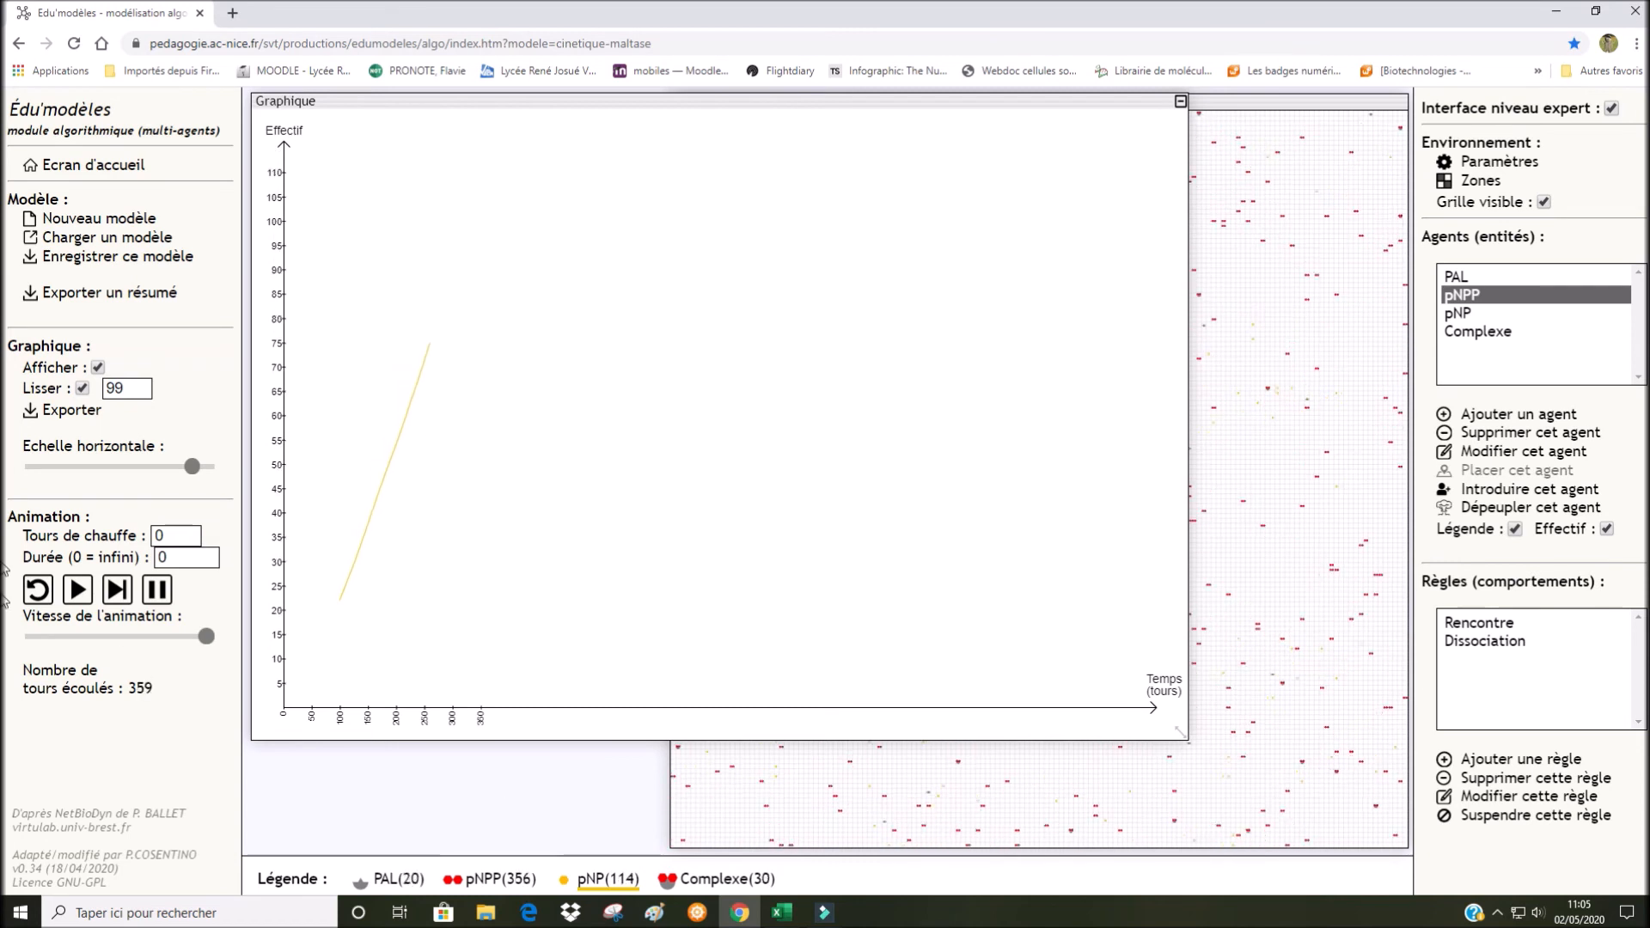
- Stretch the graph's horizontal scale, pause the 500-agent simulation and draw a tangent along the pNP curve from about 100 to 700 turns
left_click(194, 469)
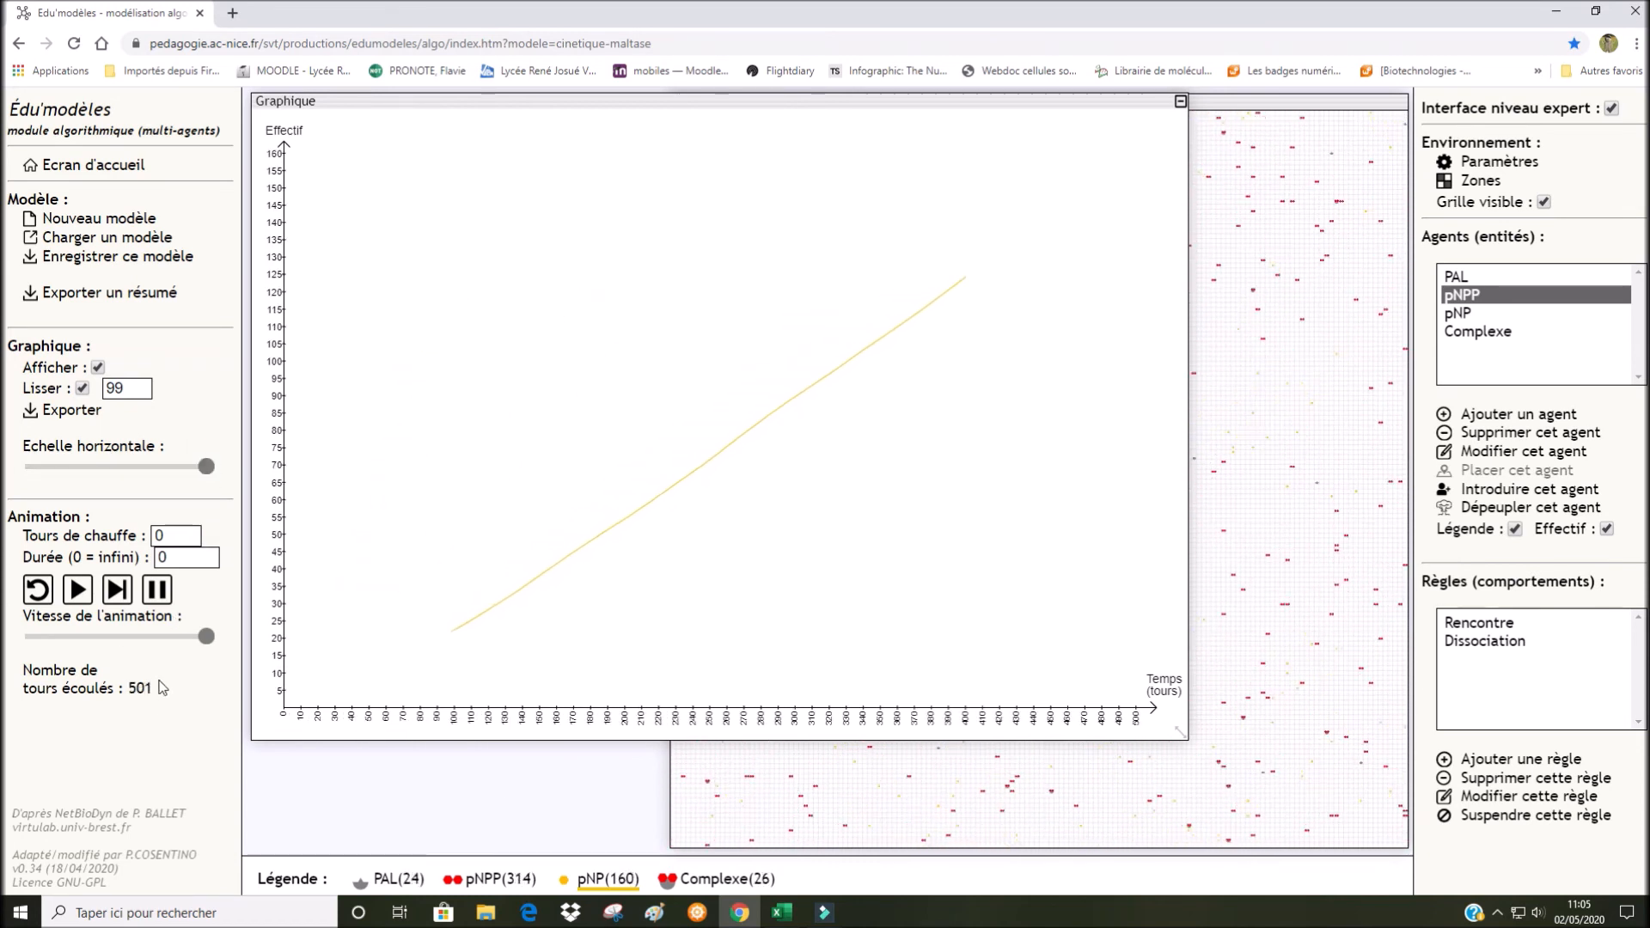
left_click_drag(206, 475, 201, 479)
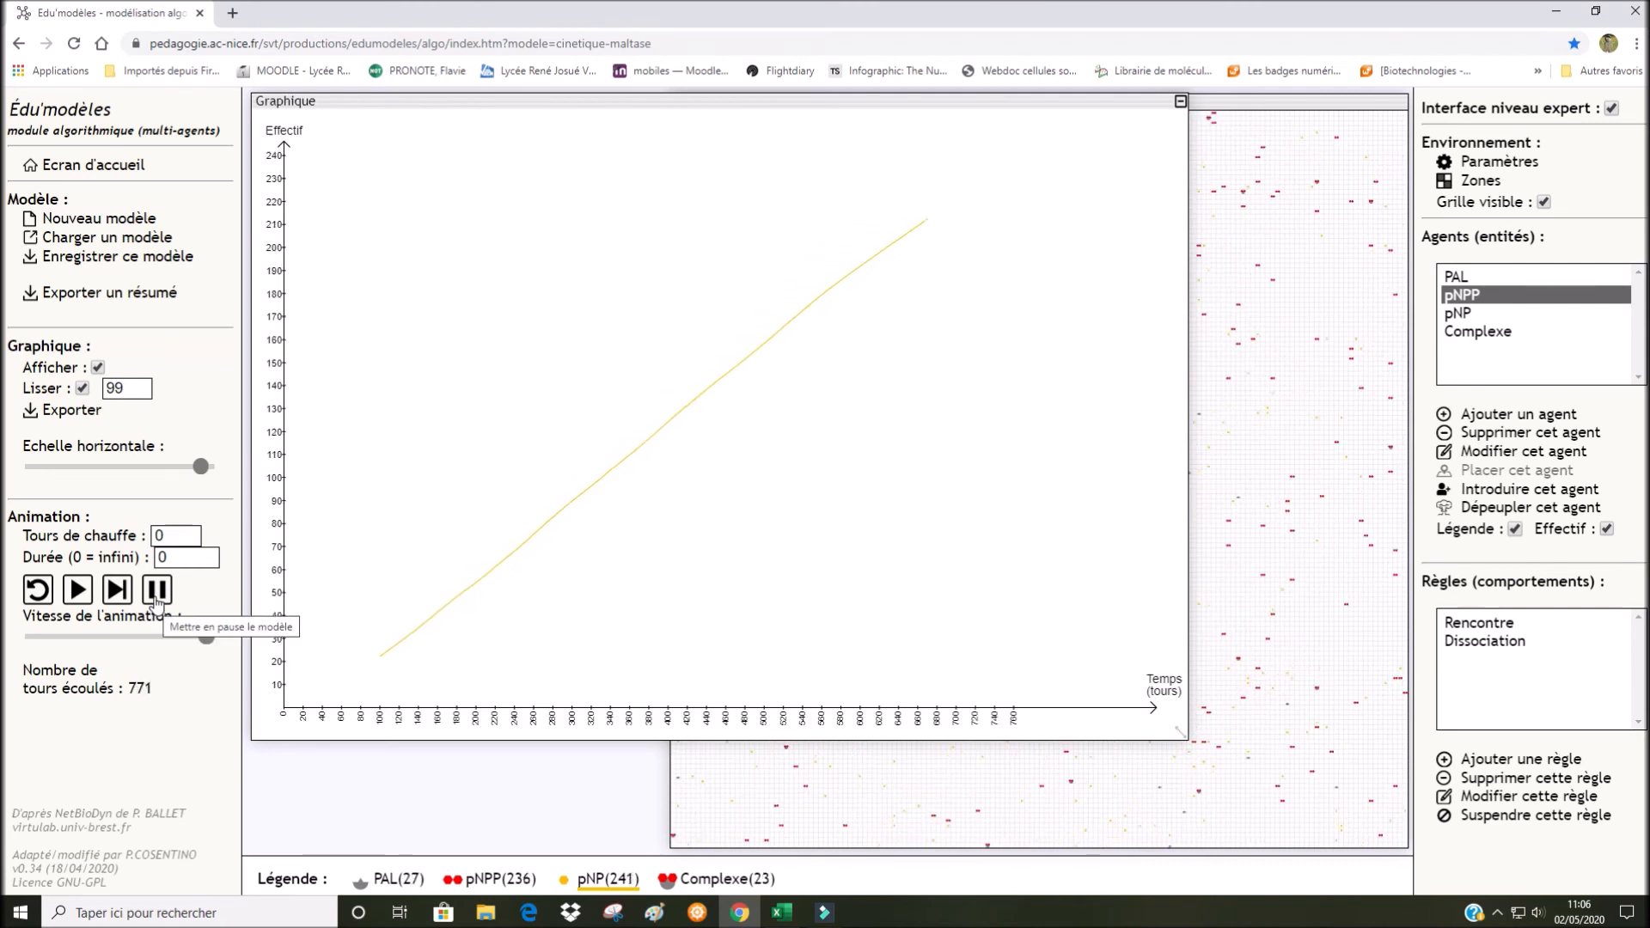
left_click(156, 592)
left_click_drag(380, 659, 954, 220)
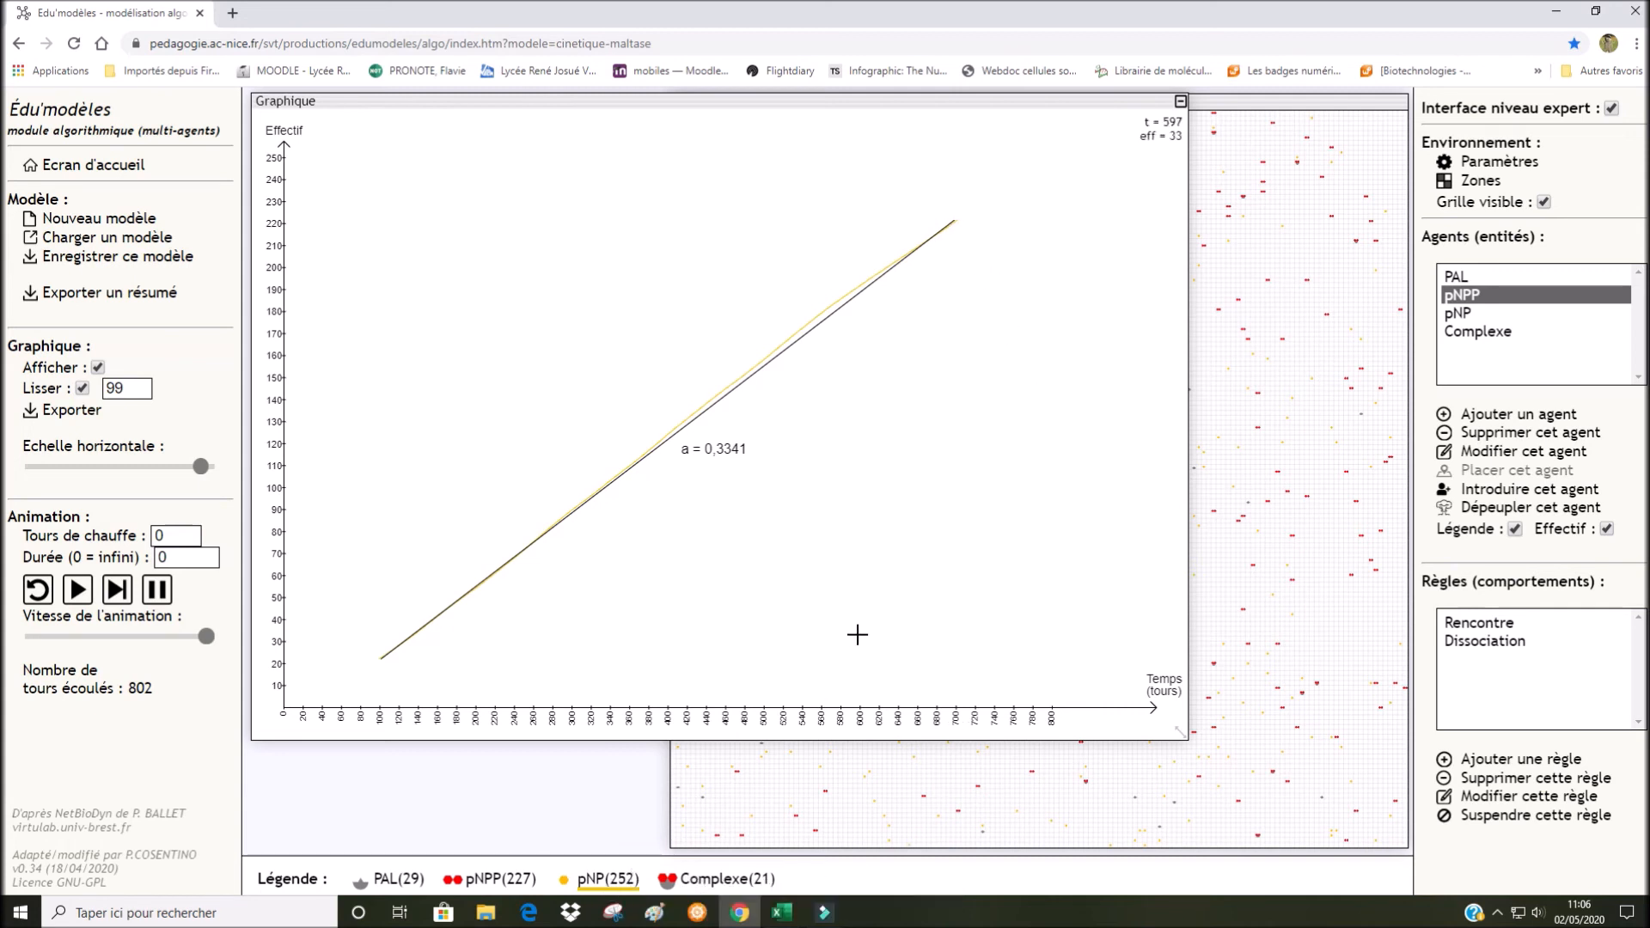
left_click_drag(379, 656, 960, 204)
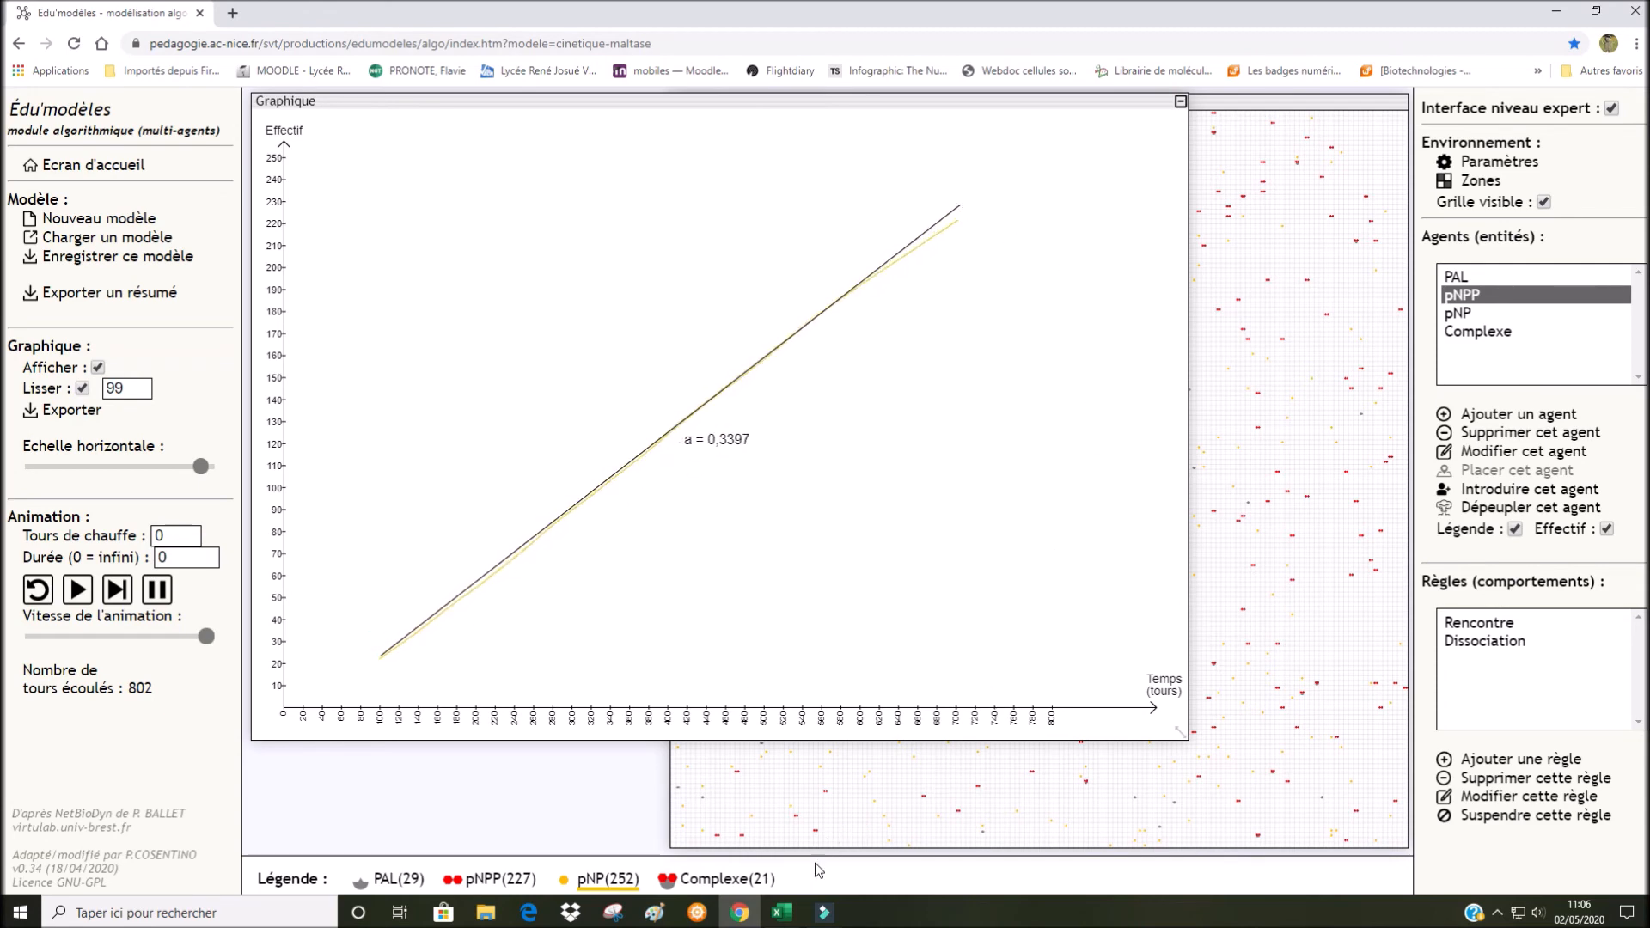
- Switch to the Excel workbook and move the -1/Km label below the horizontal axis, under the line's x-intercept in the 1/vi chart
left_click(789, 914)
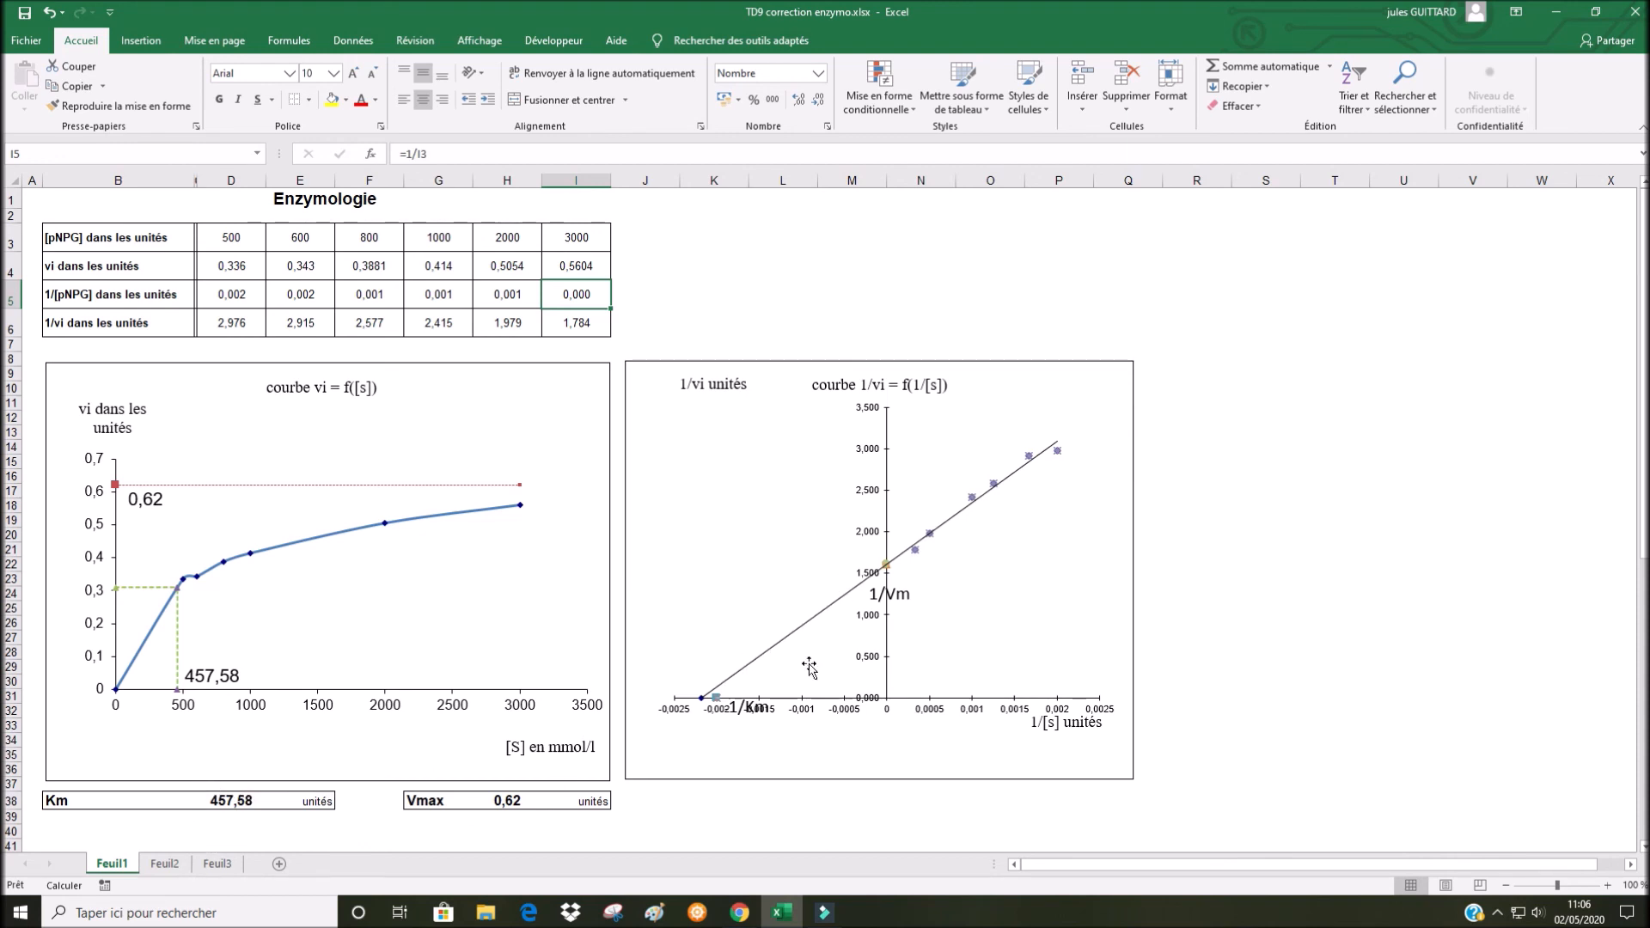
left_click(749, 713)
left_click_drag(767, 718, 742, 746)
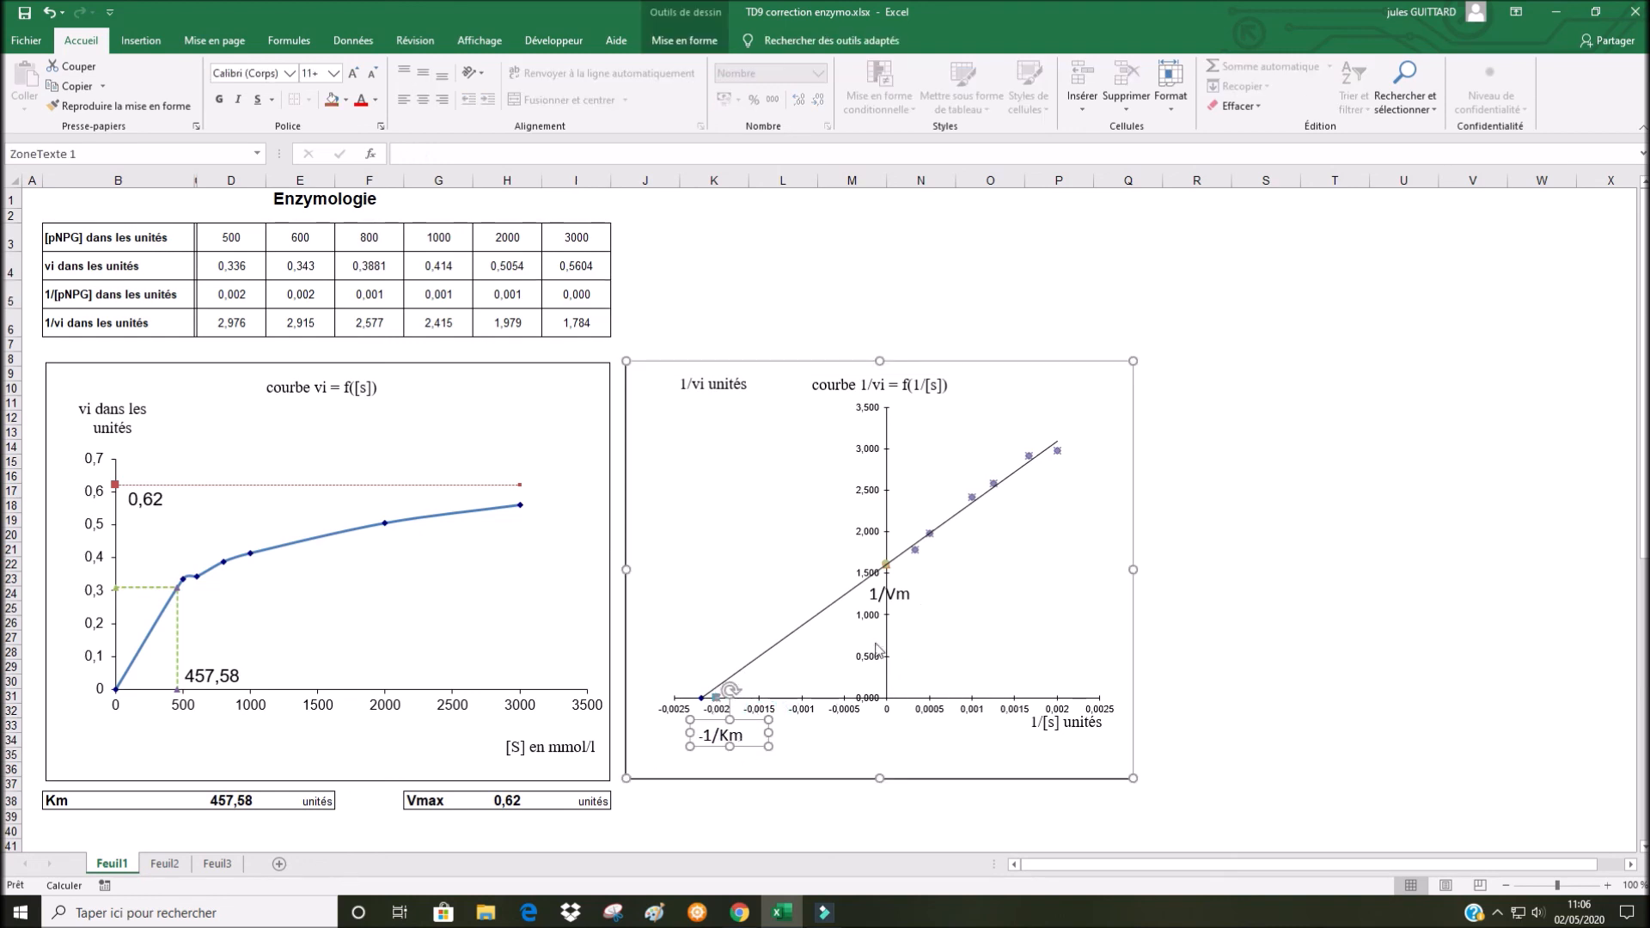